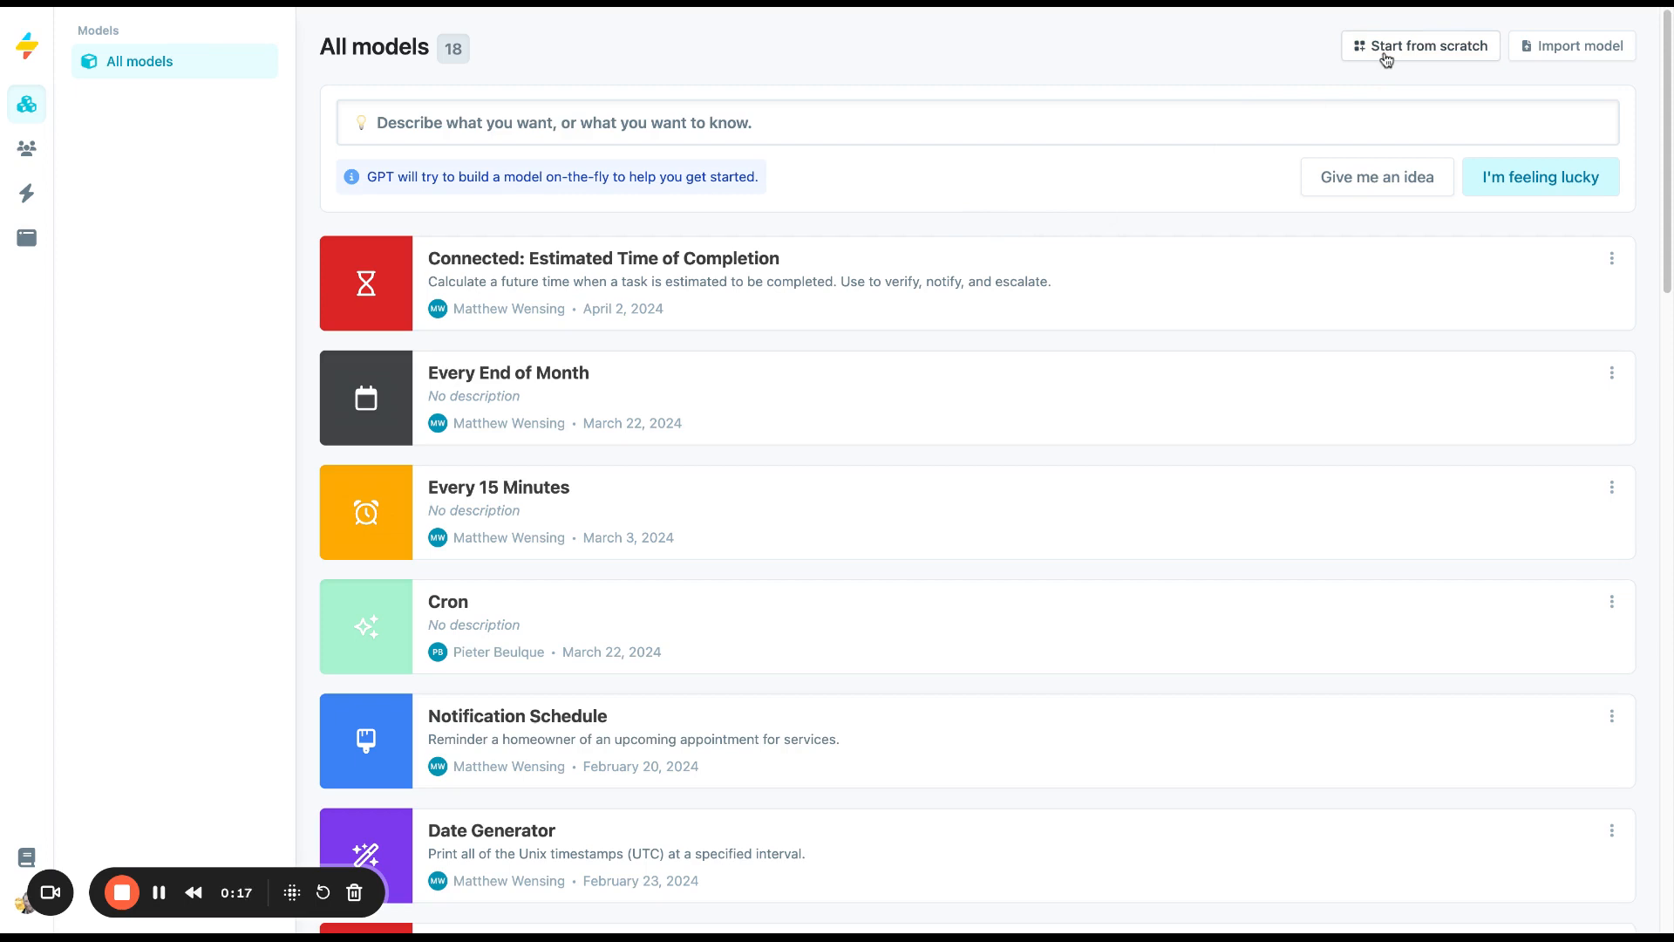
Step: Start a blank model from scratch and add an event named "greeting" on the canvas
{"action": "left_click", "coordinate": [1420, 46]}
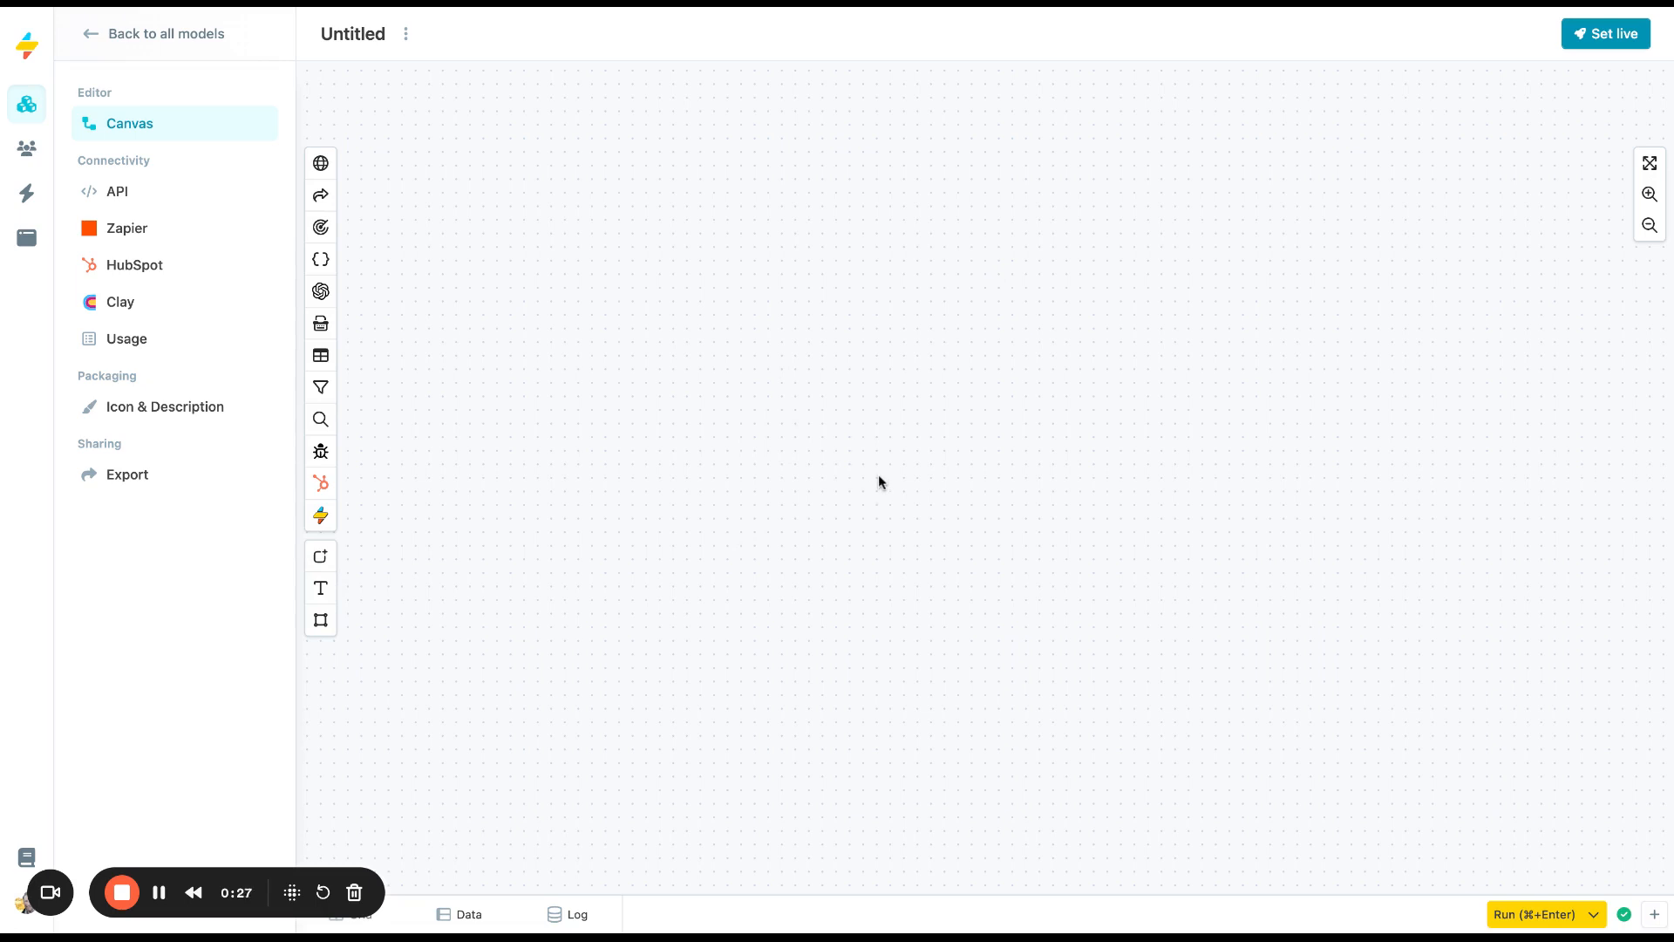
{"action": "double_click", "coordinate": [684, 418]}
{"action": "mouse_move", "coordinate": [801, 359]}
{"action": "left_mouse_down"}
{"action": "mouse_move", "coordinate": [843, 362]}
{"action": "mouse_move", "coordinate": [793, 389]}
{"action": "mouse_move", "coordinate": [737, 335]}
{"action": "mouse_move", "coordinate": [789, 367]}
{"action": "left_mouse_up"}
{"action": "left_click", "coordinate": [742, 460]}
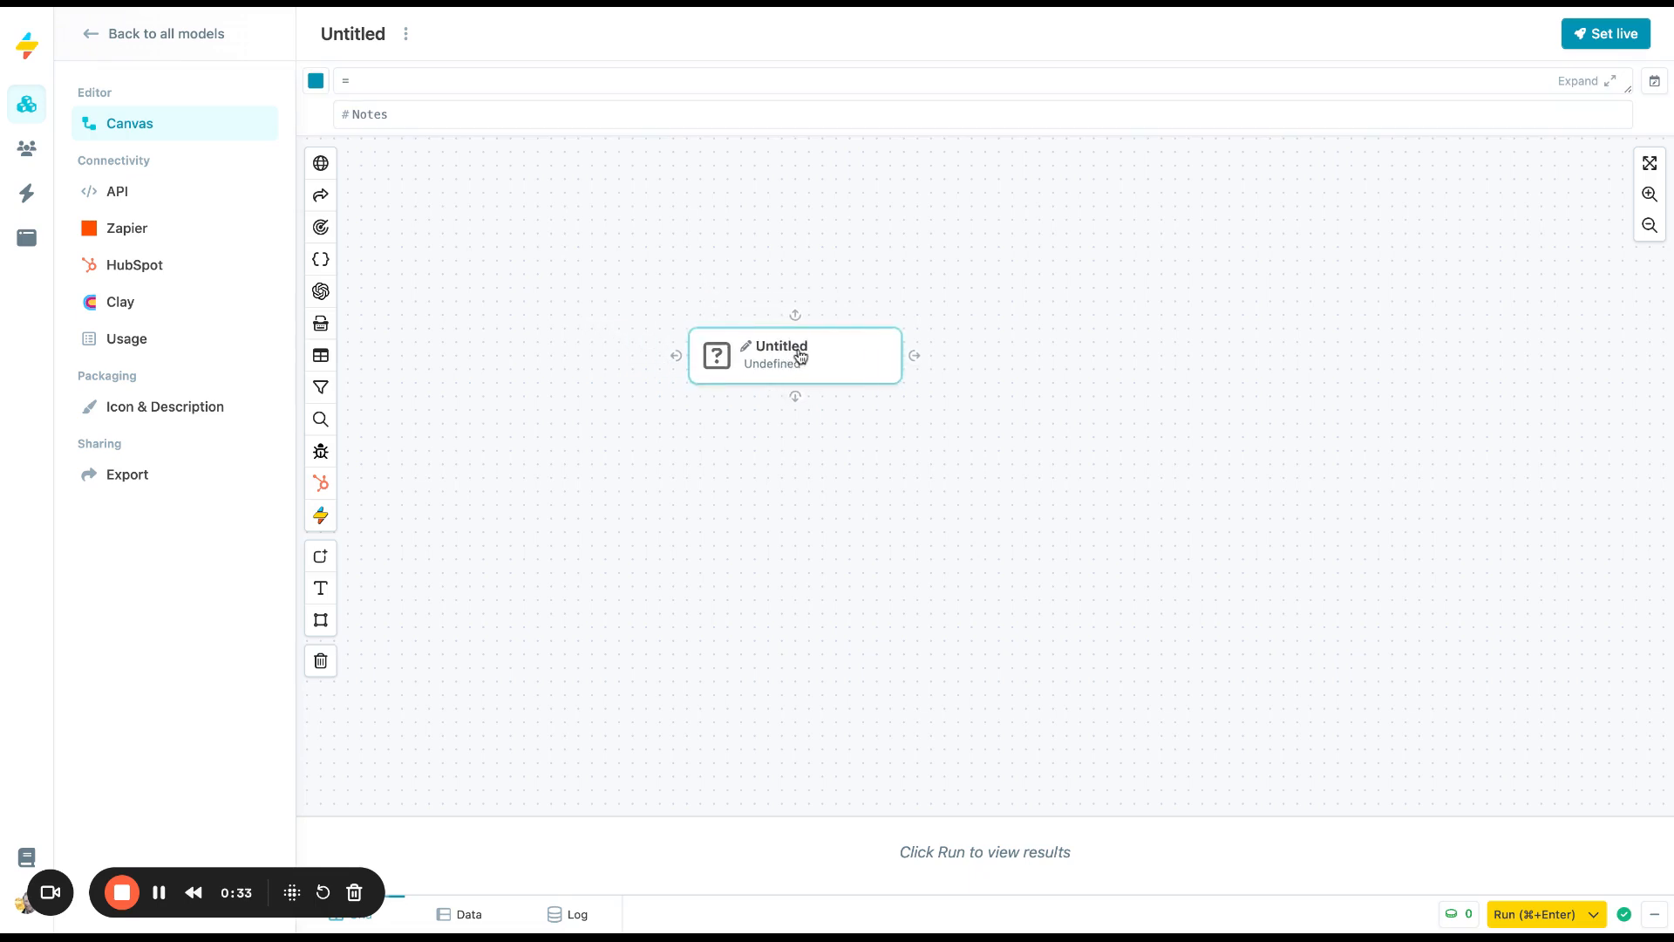
{"action": "double_click", "coordinate": [801, 353]}
{"action": "type", "text": "greeting"}
{"action": "key", "text": "Return"}
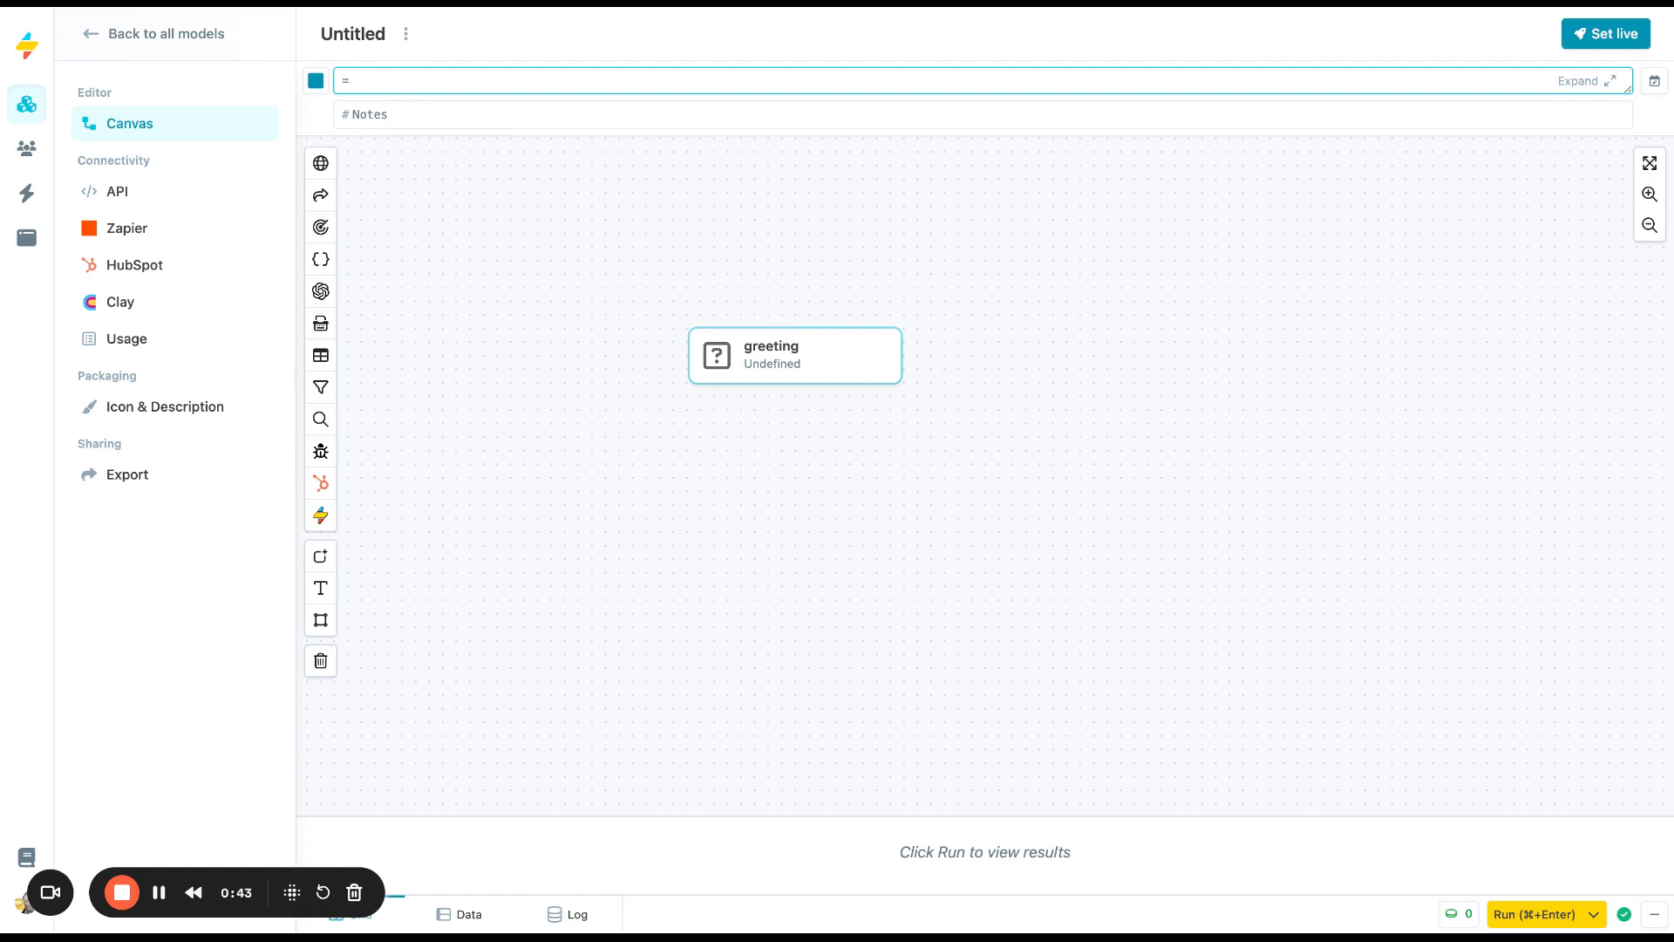
Step: Set the greeting event's formula to =String("Hello, world!")
{"action": "type", "text": "=String"}
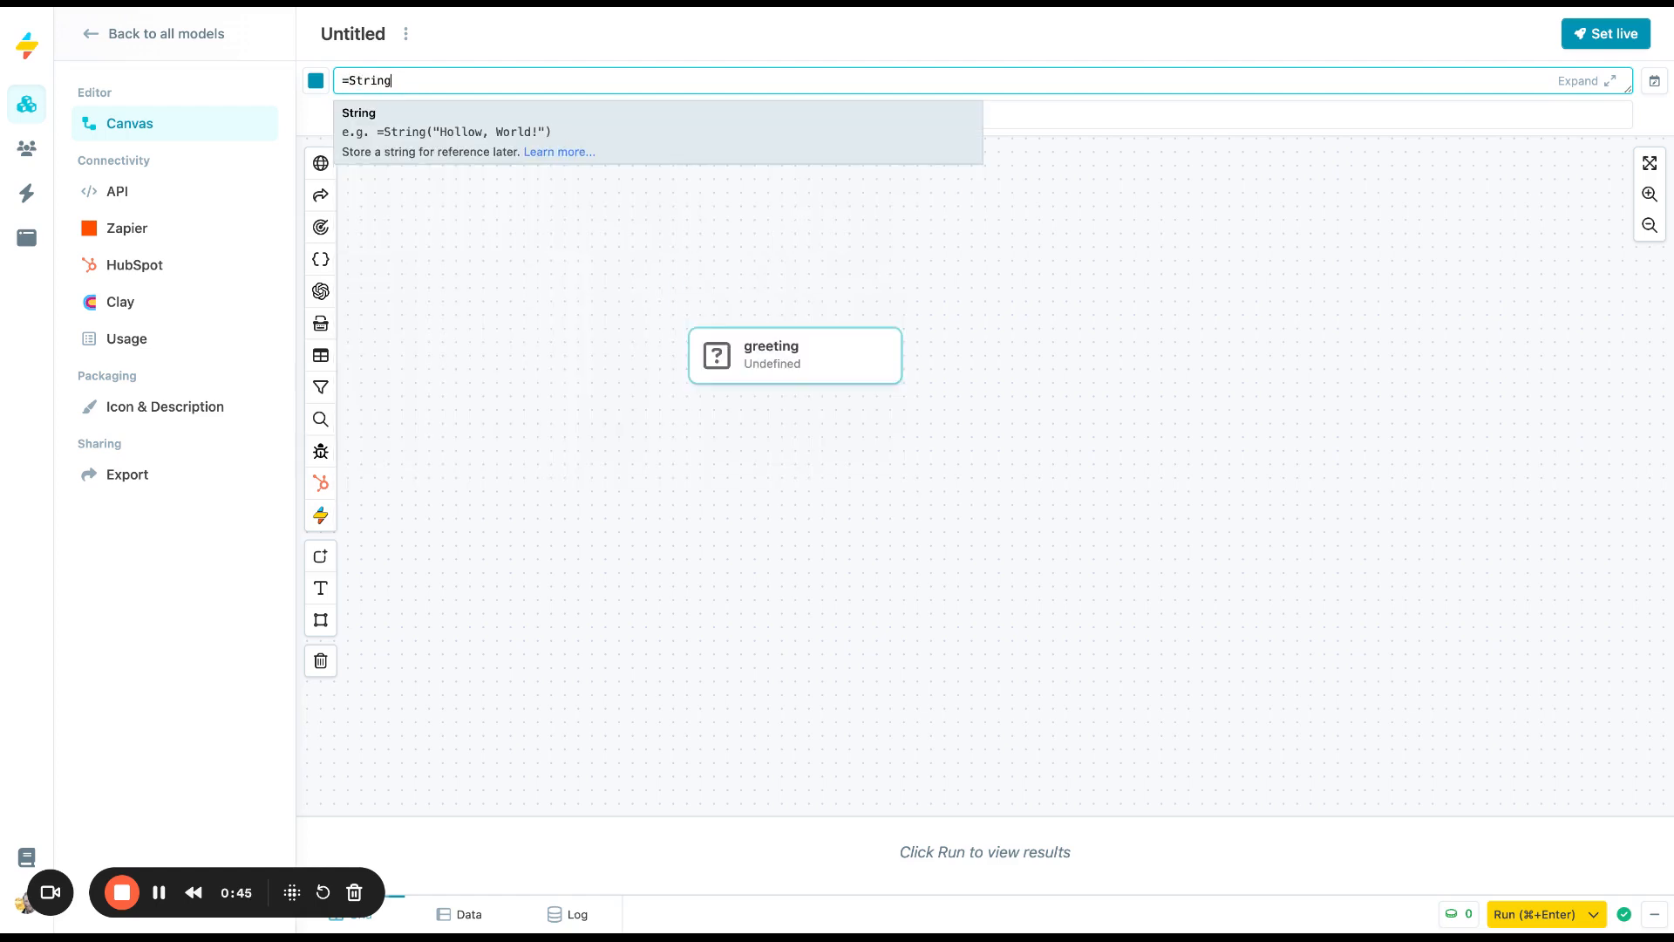
{"action": "type", "text": "(\"Hello, world!\")"}
{"action": "left_click", "coordinate": [464, 274]}
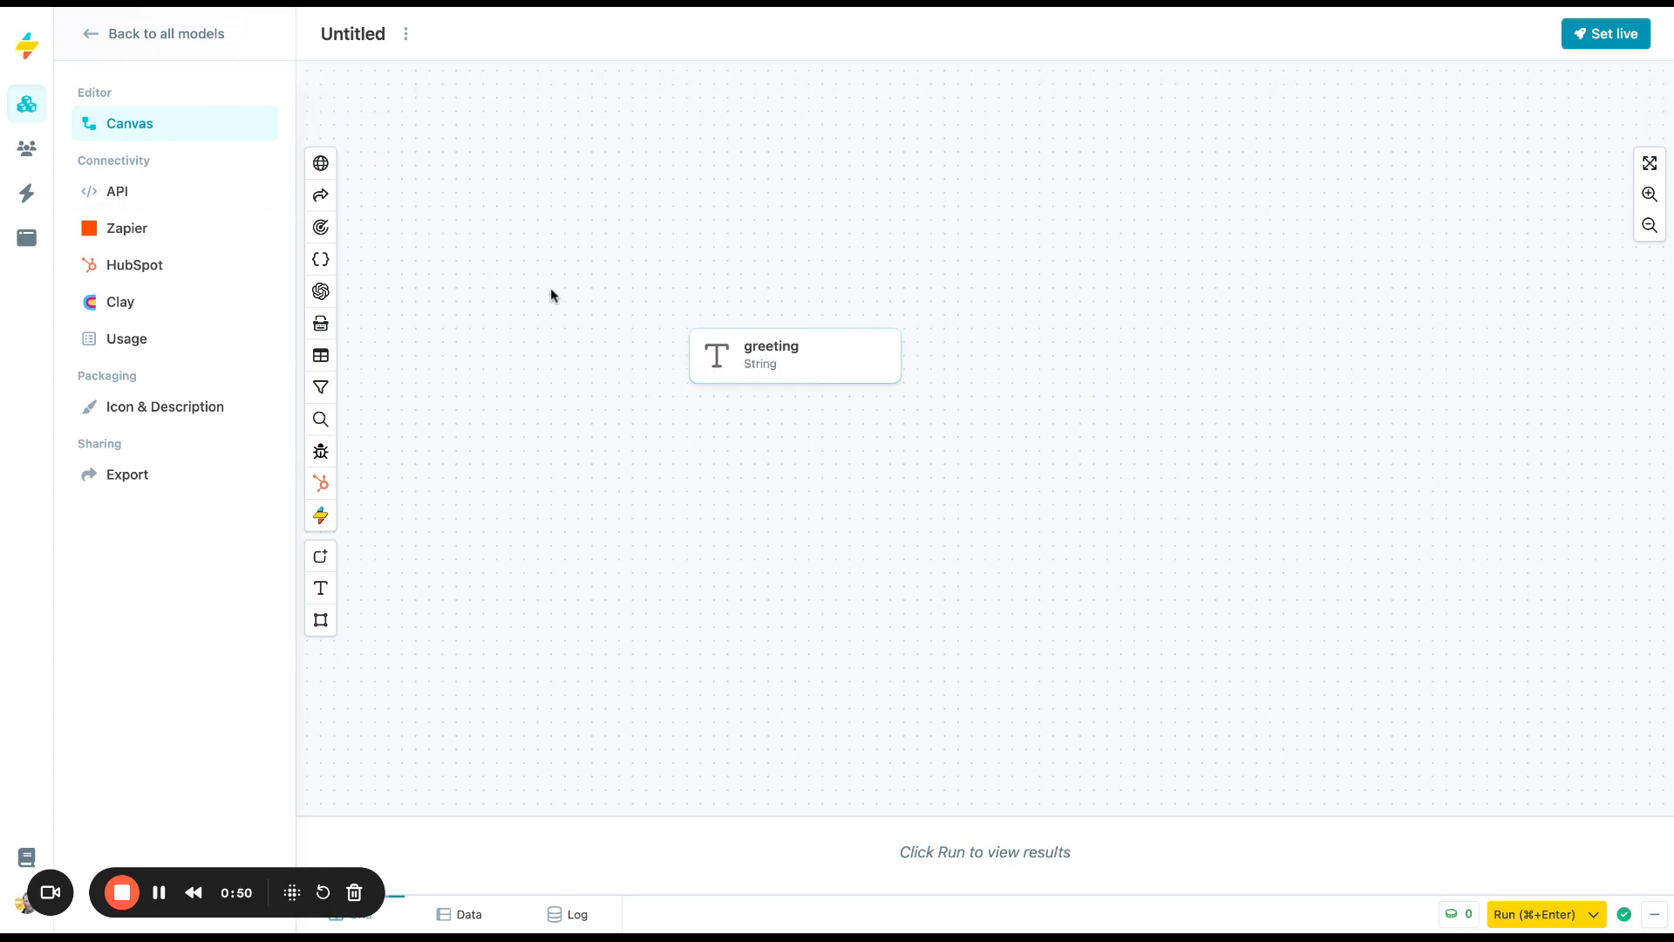
{"action": "left_click", "coordinate": [871, 363]}
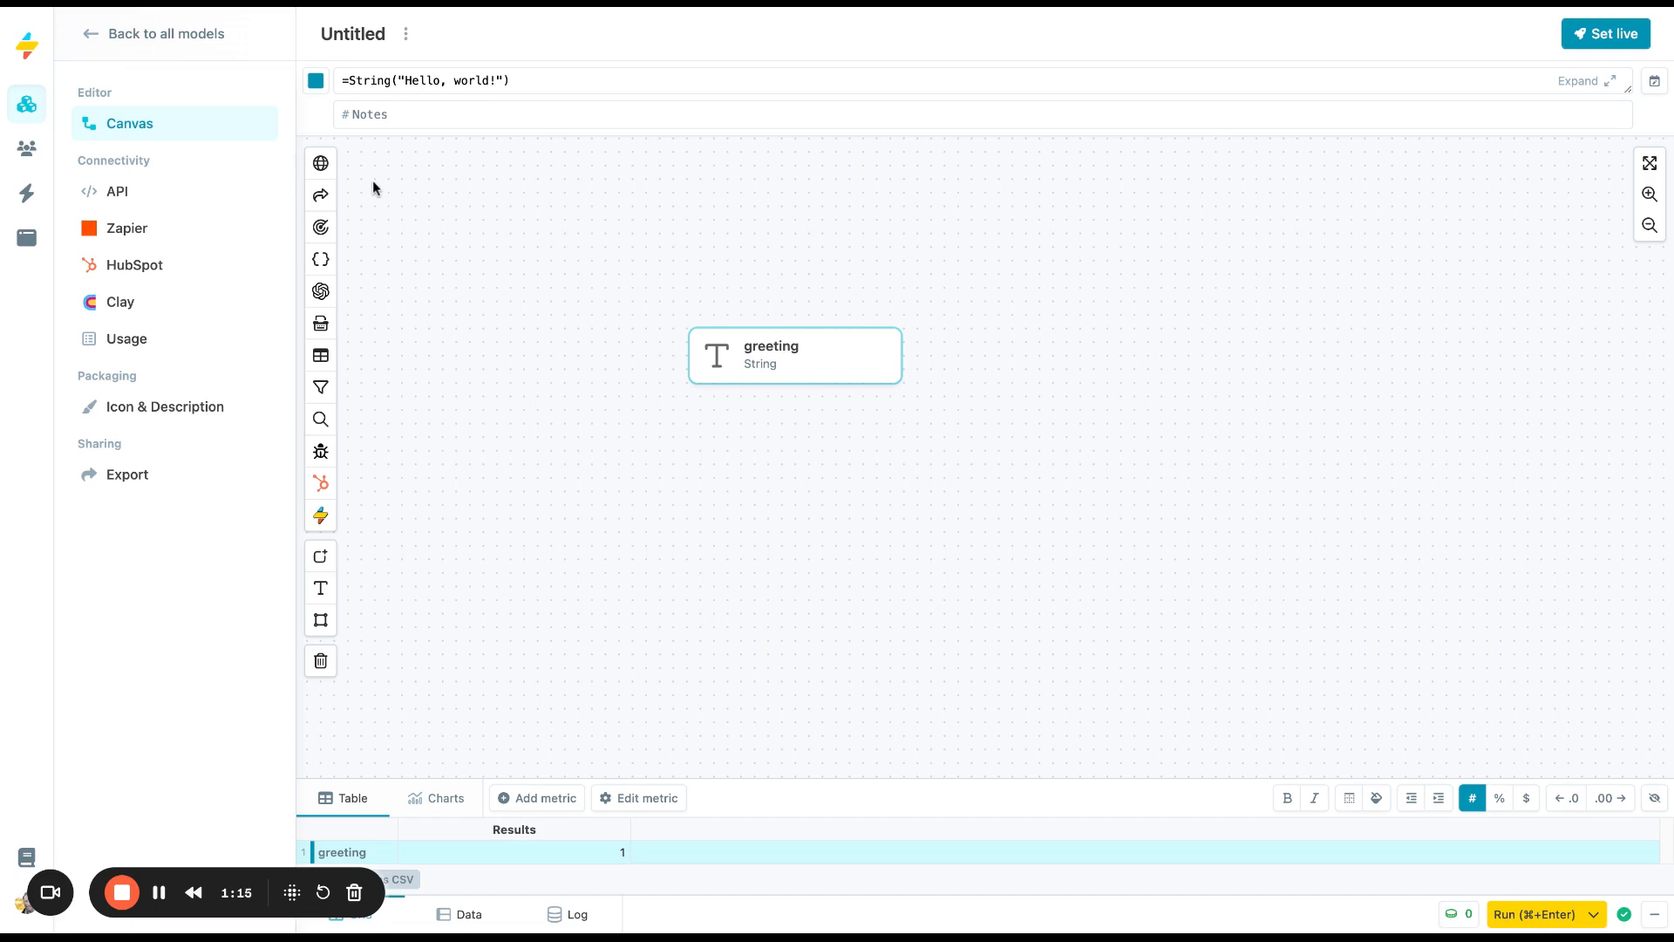
Step: Add a Response event to the canvas beside the greeting event
{"action": "left_click", "coordinate": [322, 200]}
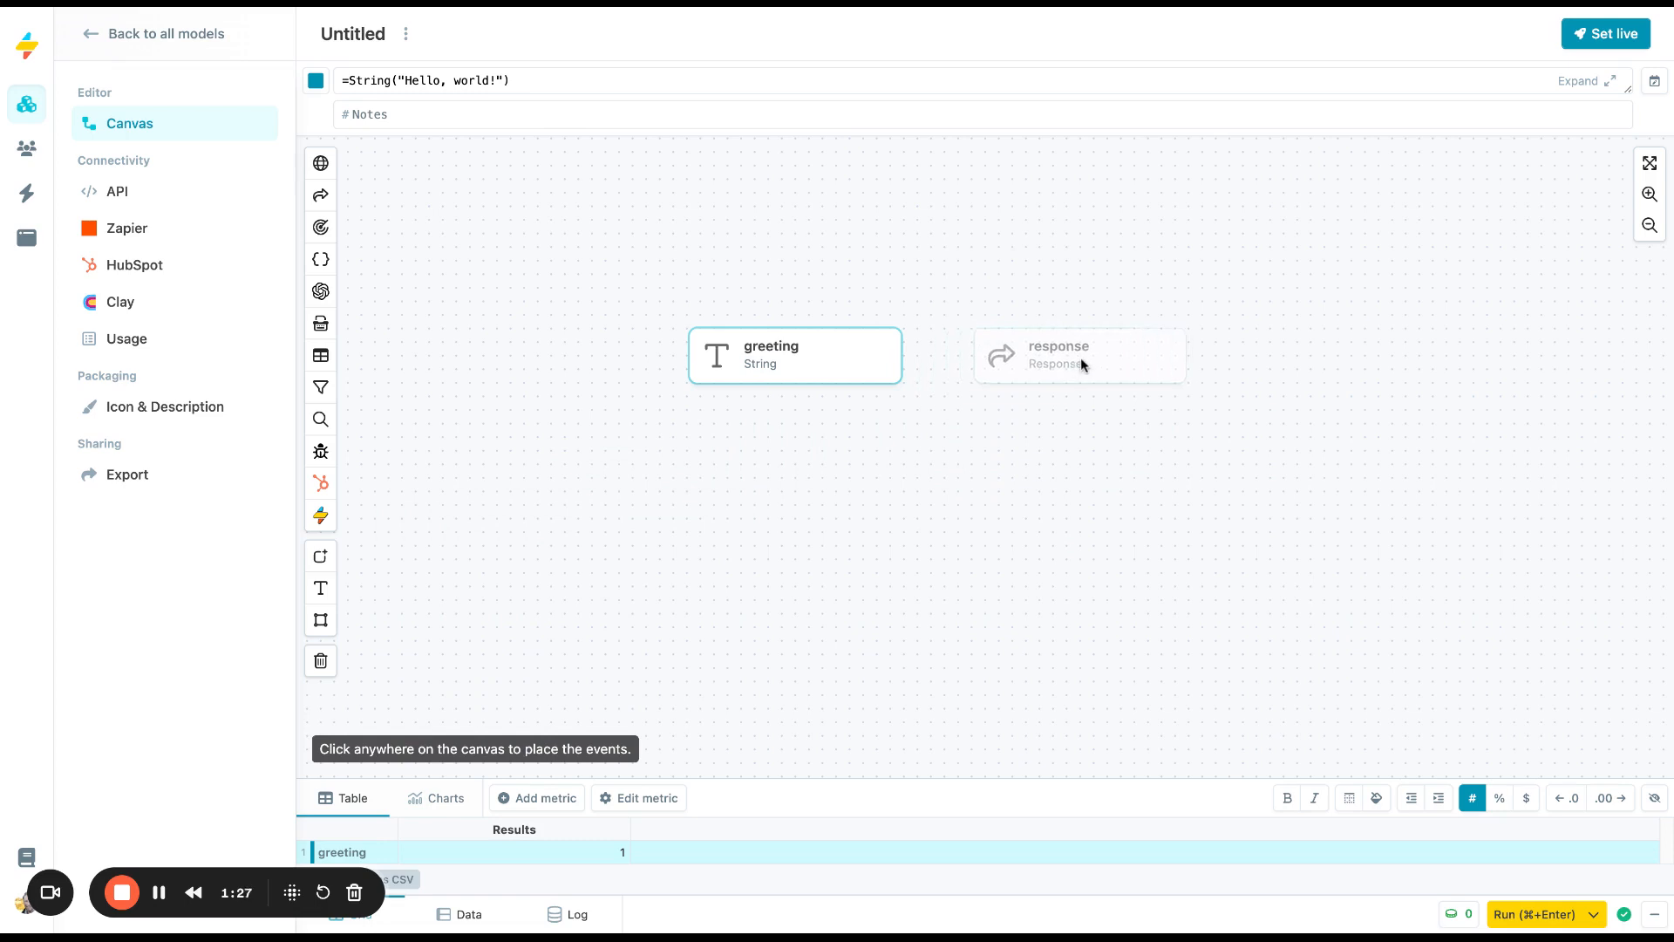
{"action": "left_click", "coordinate": [1081, 357]}
{"action": "left_click", "coordinate": [1029, 471]}
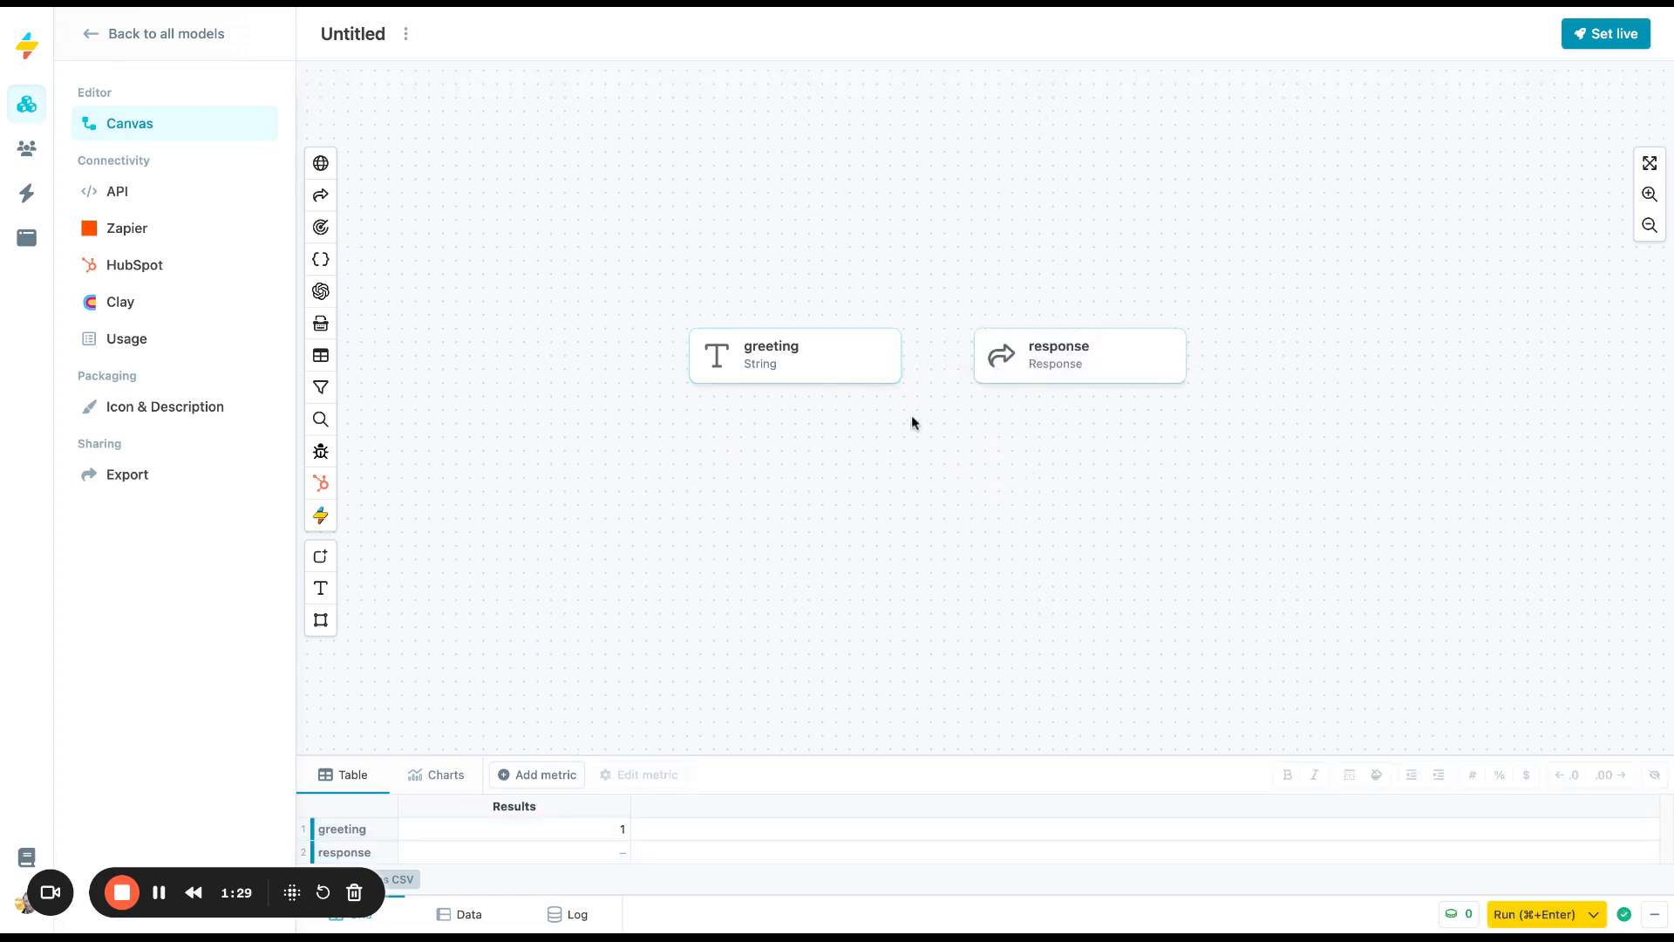
Step: Connect the greeting event to the response event with an arrow
{"action": "left_click", "coordinate": [798, 354]}
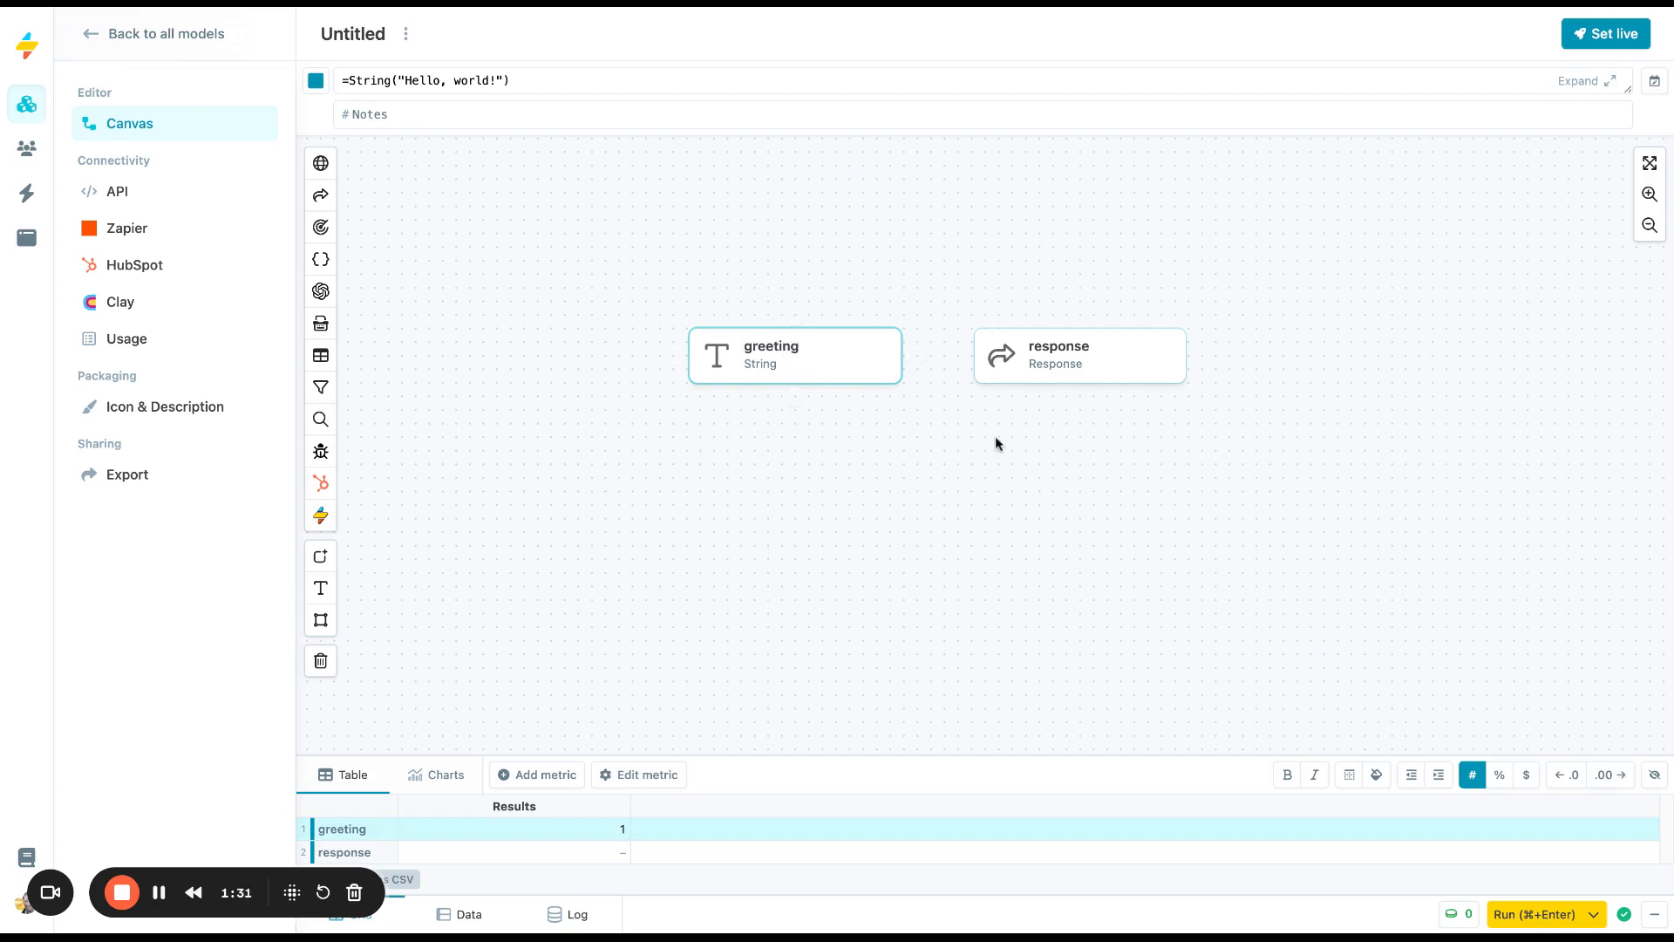
{"action": "left_click", "coordinate": [1072, 361]}
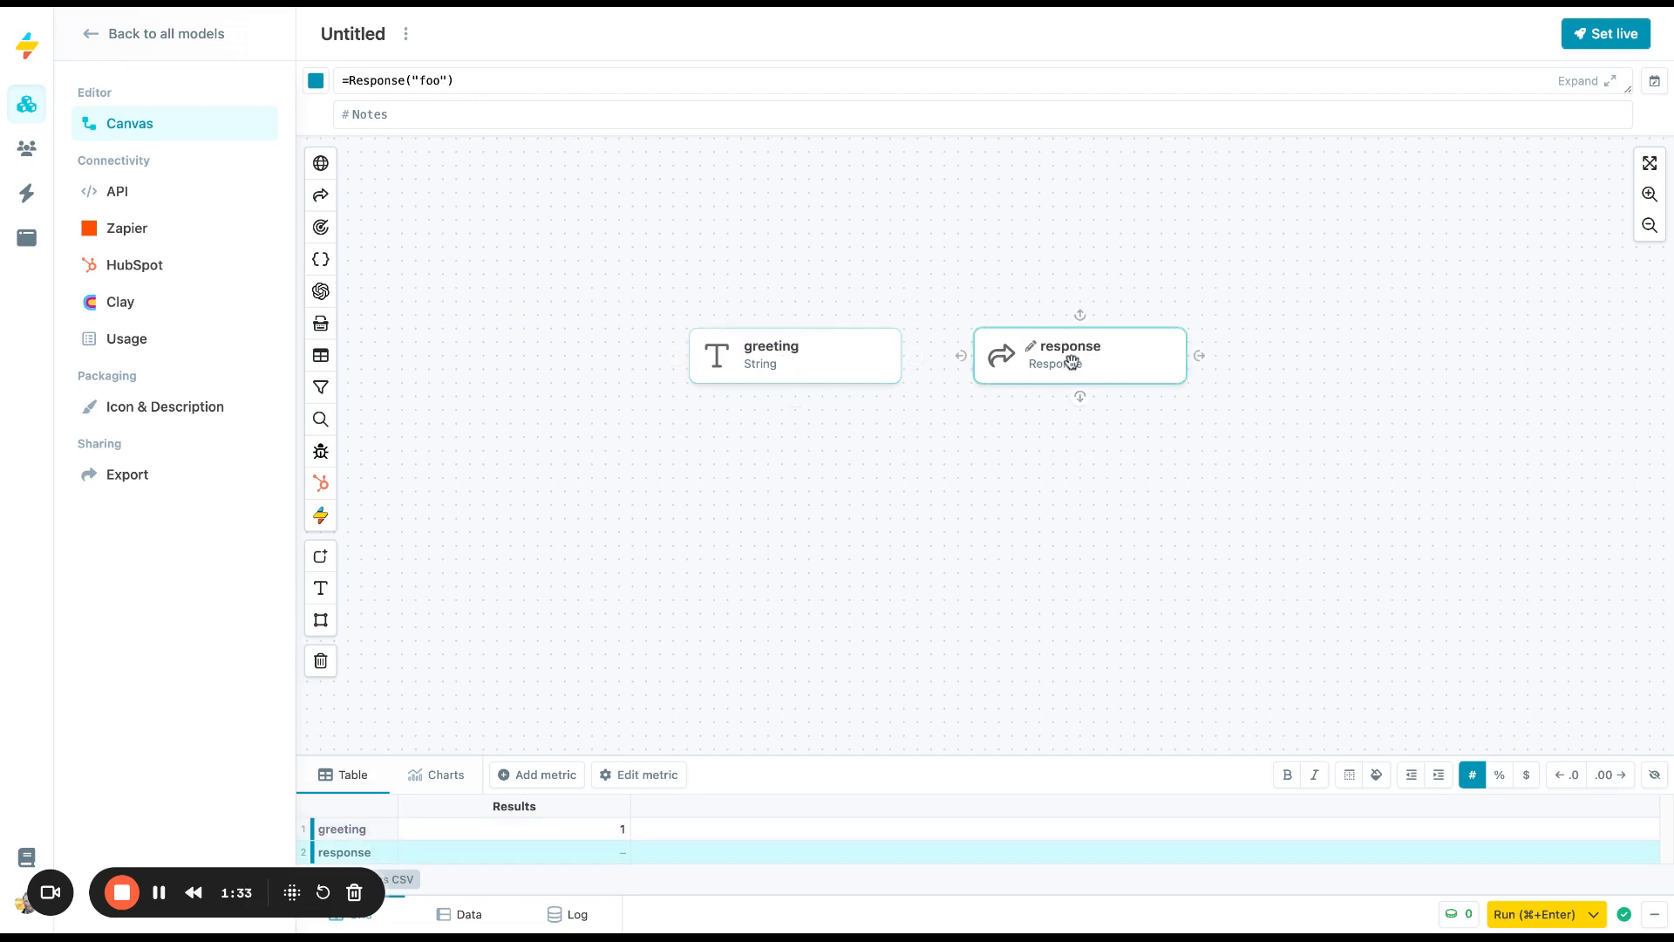
{"action": "left_click", "coordinate": [915, 356]}
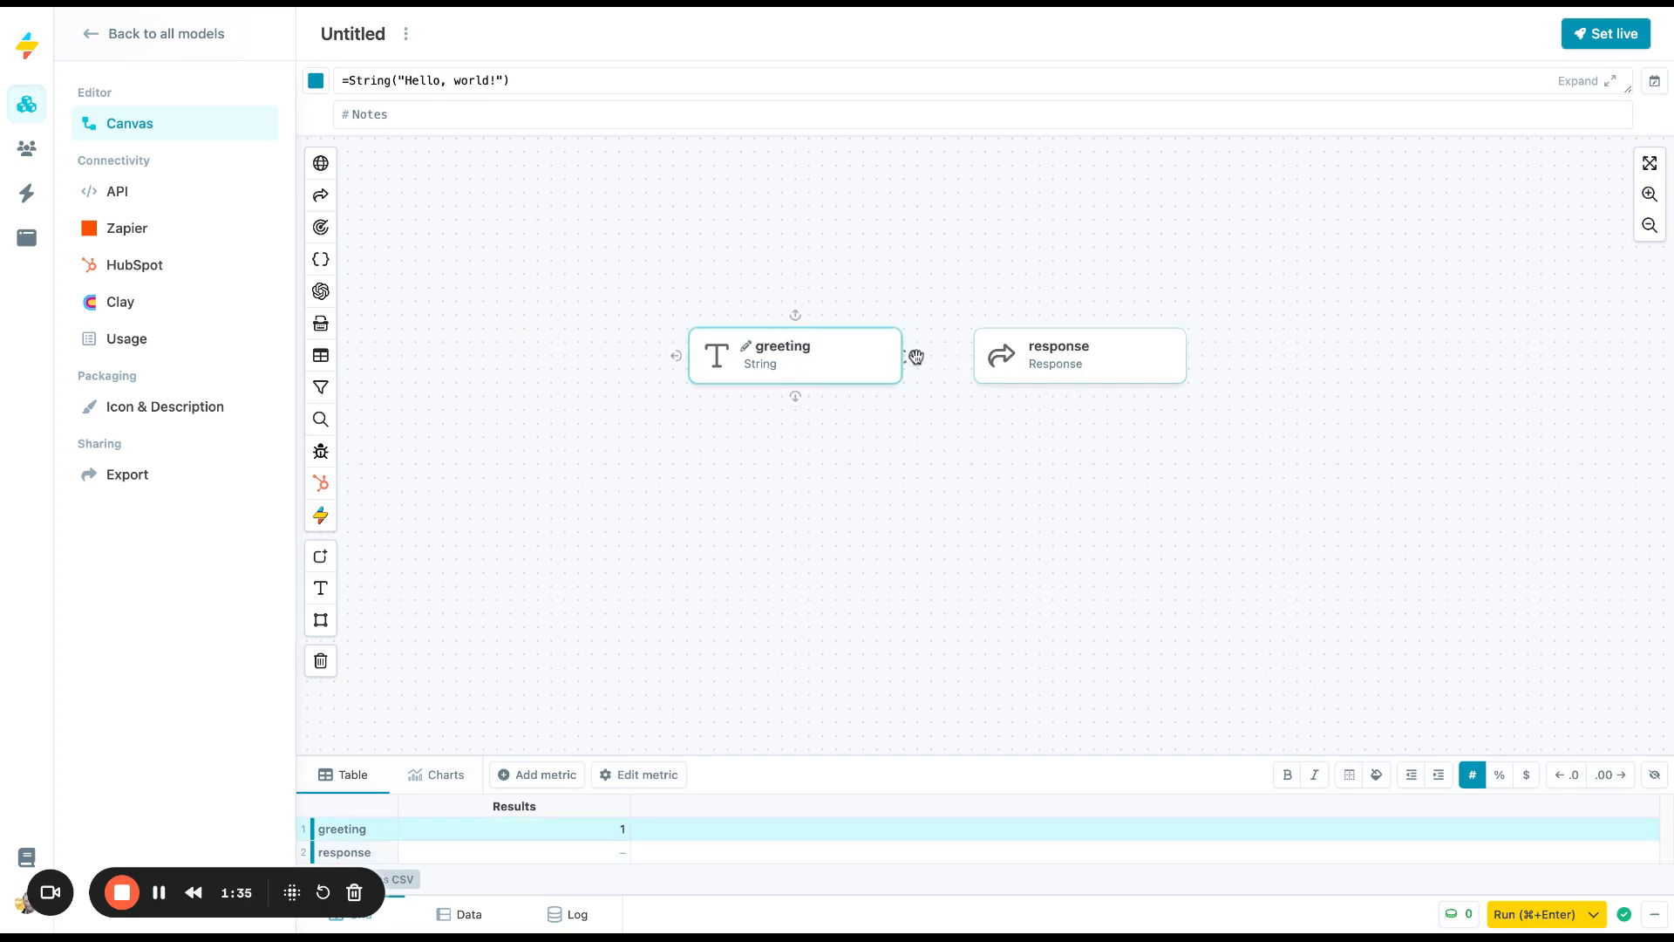
{"action": "left_click_drag", "start_coordinate": [922, 357], "coordinate": [977, 357]}
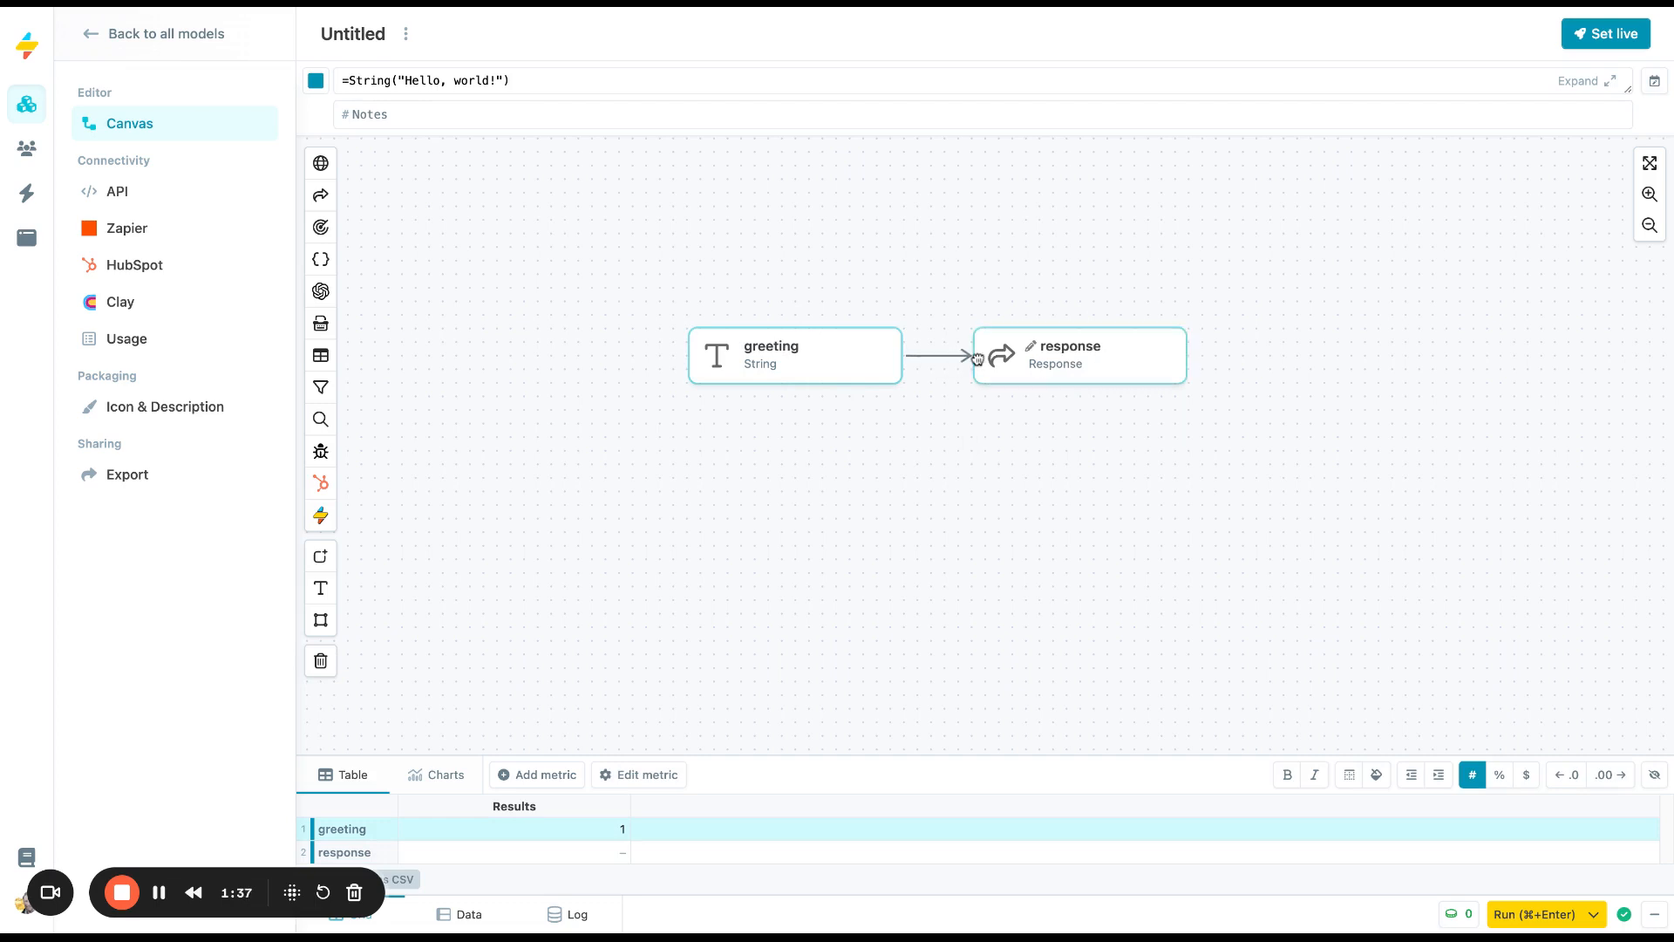
{"action": "left_click", "coordinate": [1008, 471]}
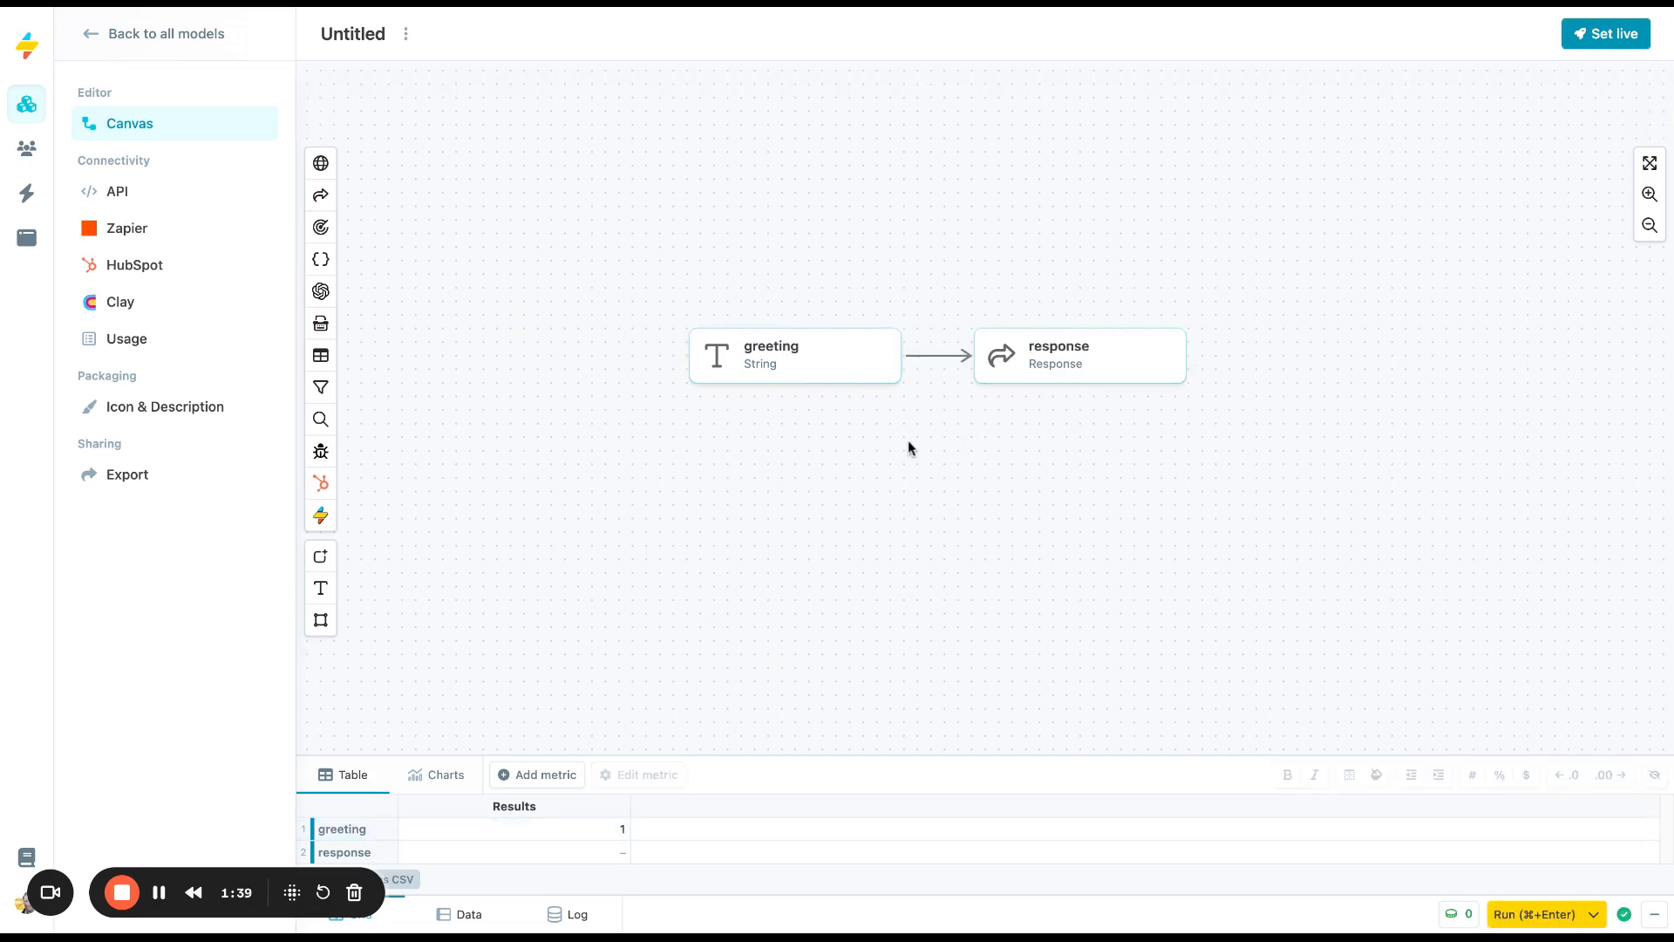
Step: Enlarge the results area and examine the Response Data output of the response event
{"action": "left_click", "coordinate": [876, 370]}
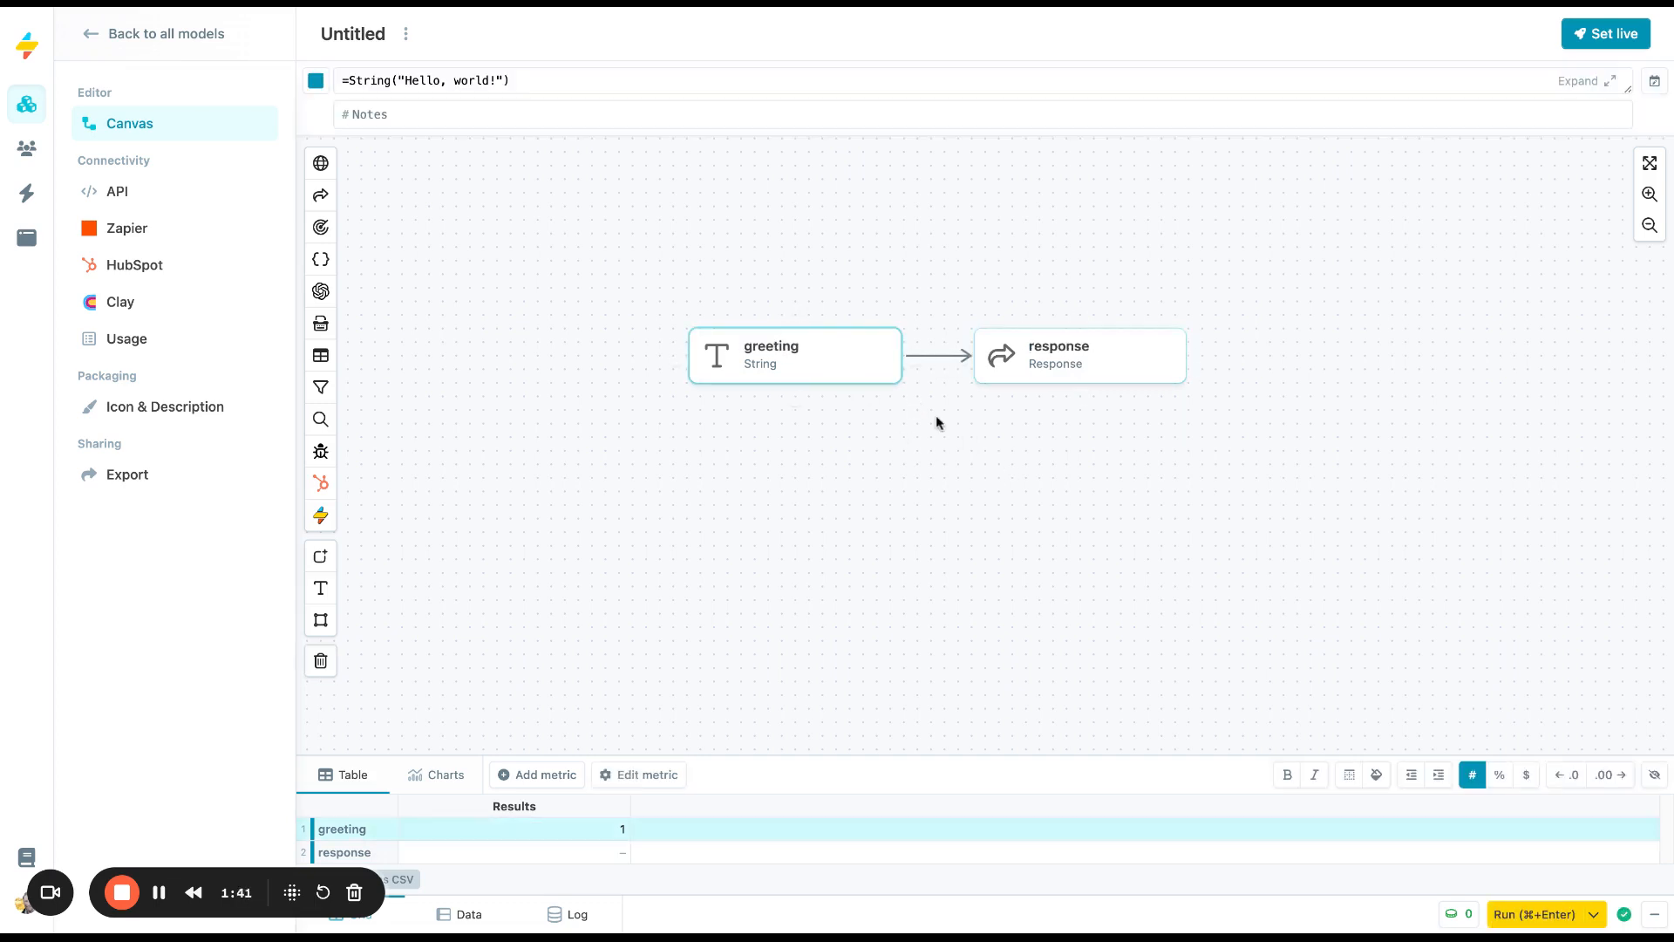
{"action": "left_click", "coordinate": [1093, 357]}
{"action": "left_click_drag", "start_coordinate": [799, 753], "coordinate": [782, 583]}
{"action": "left_click", "coordinate": [327, 662]}
{"action": "left_click", "coordinate": [340, 686]}
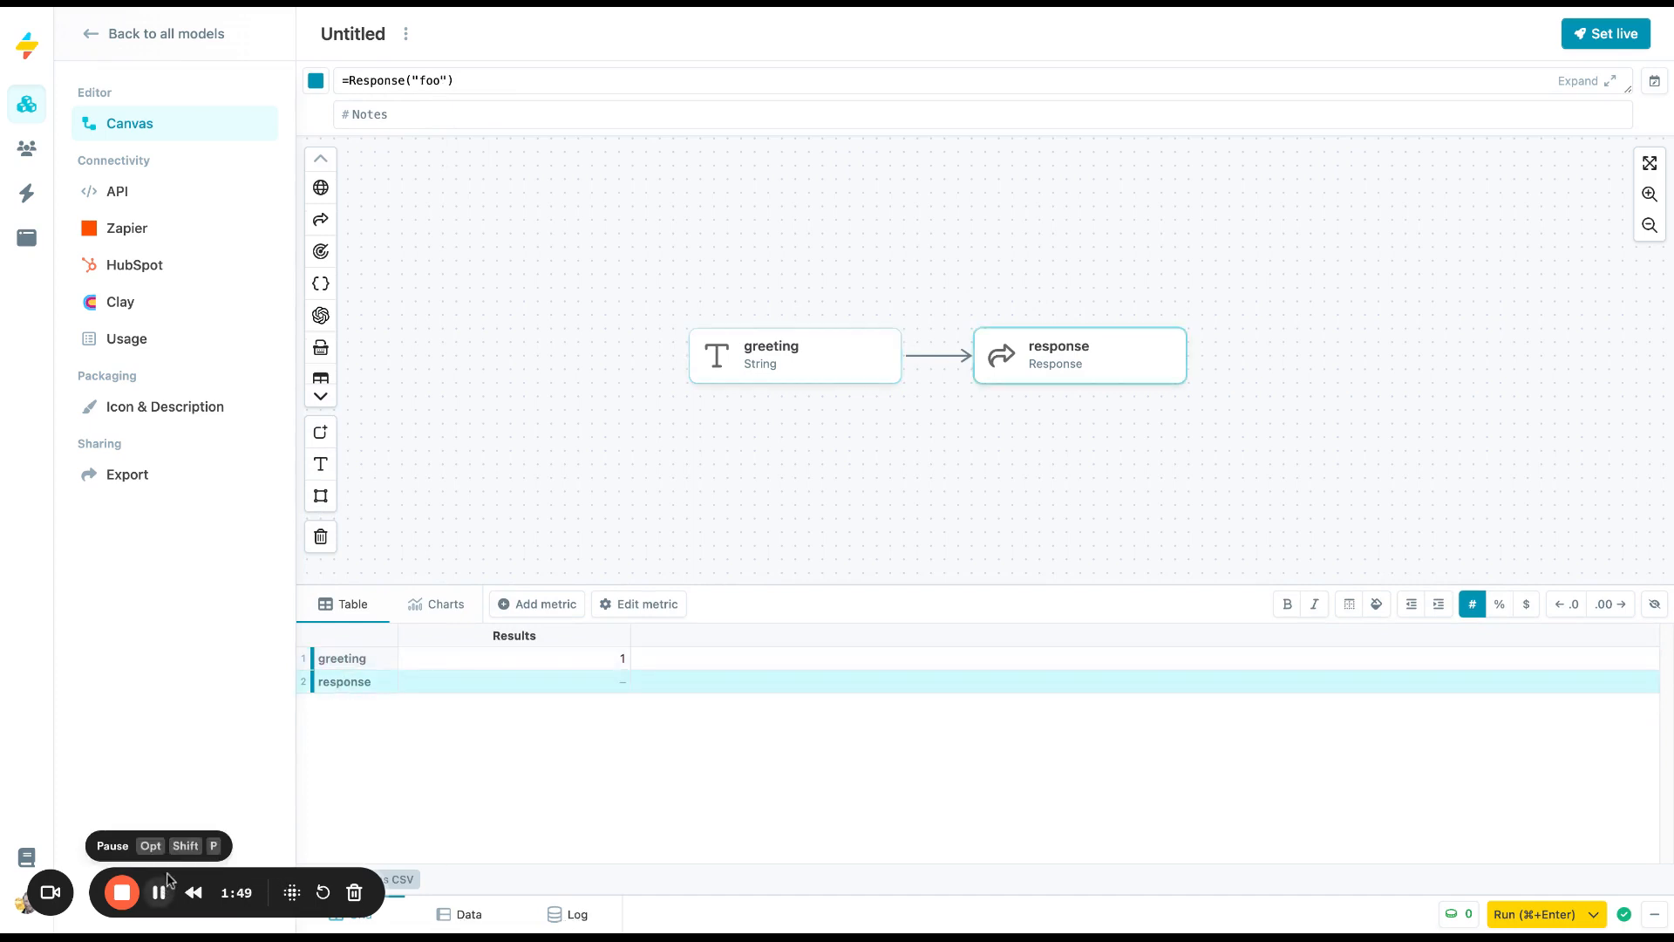
{"action": "left_click_drag", "start_coordinate": [144, 878], "coordinate": [144, 741]}
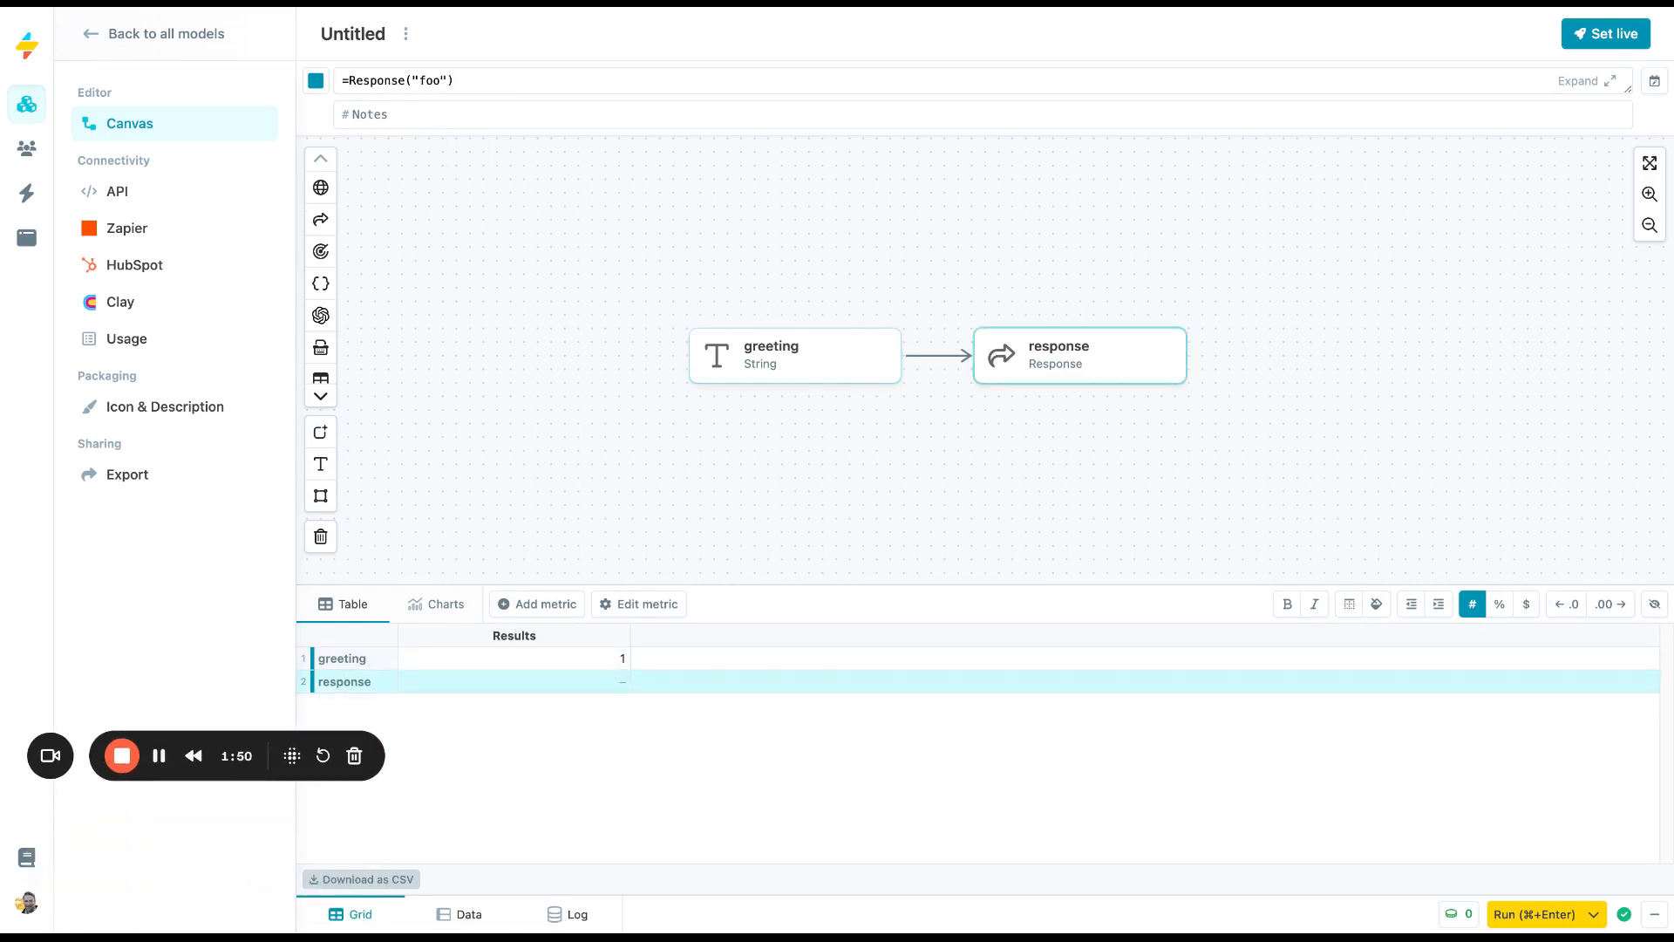
{"action": "left_click", "coordinate": [469, 914]}
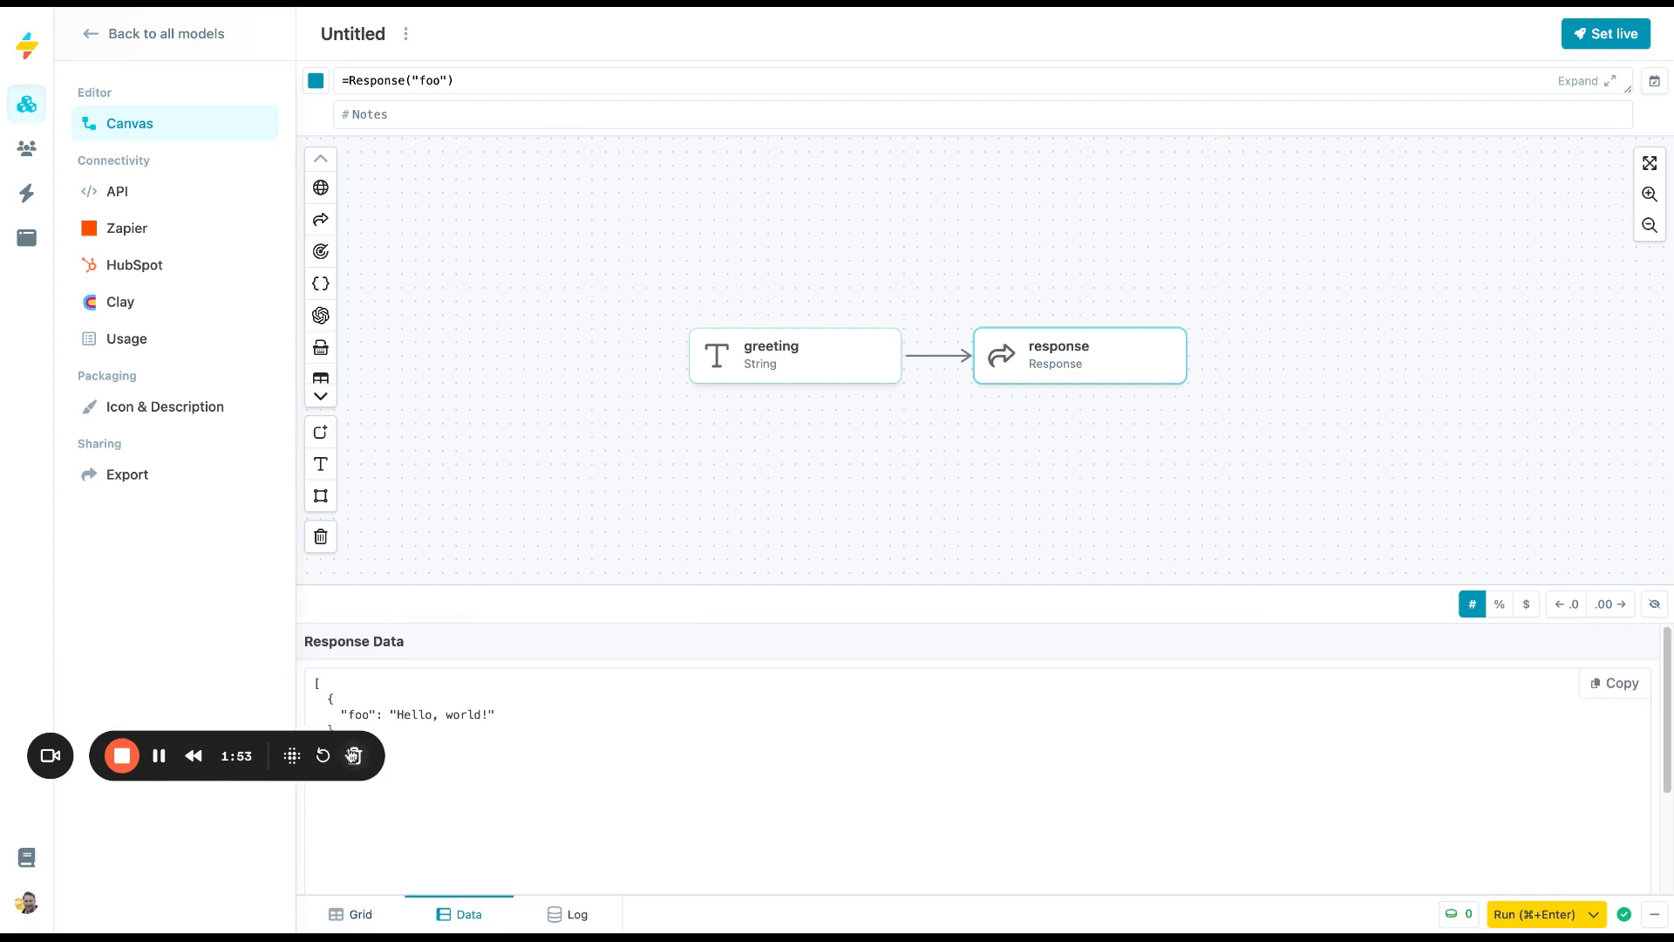
{"action": "left_click_drag", "start_coordinate": [295, 749], "coordinate": [294, 858]}
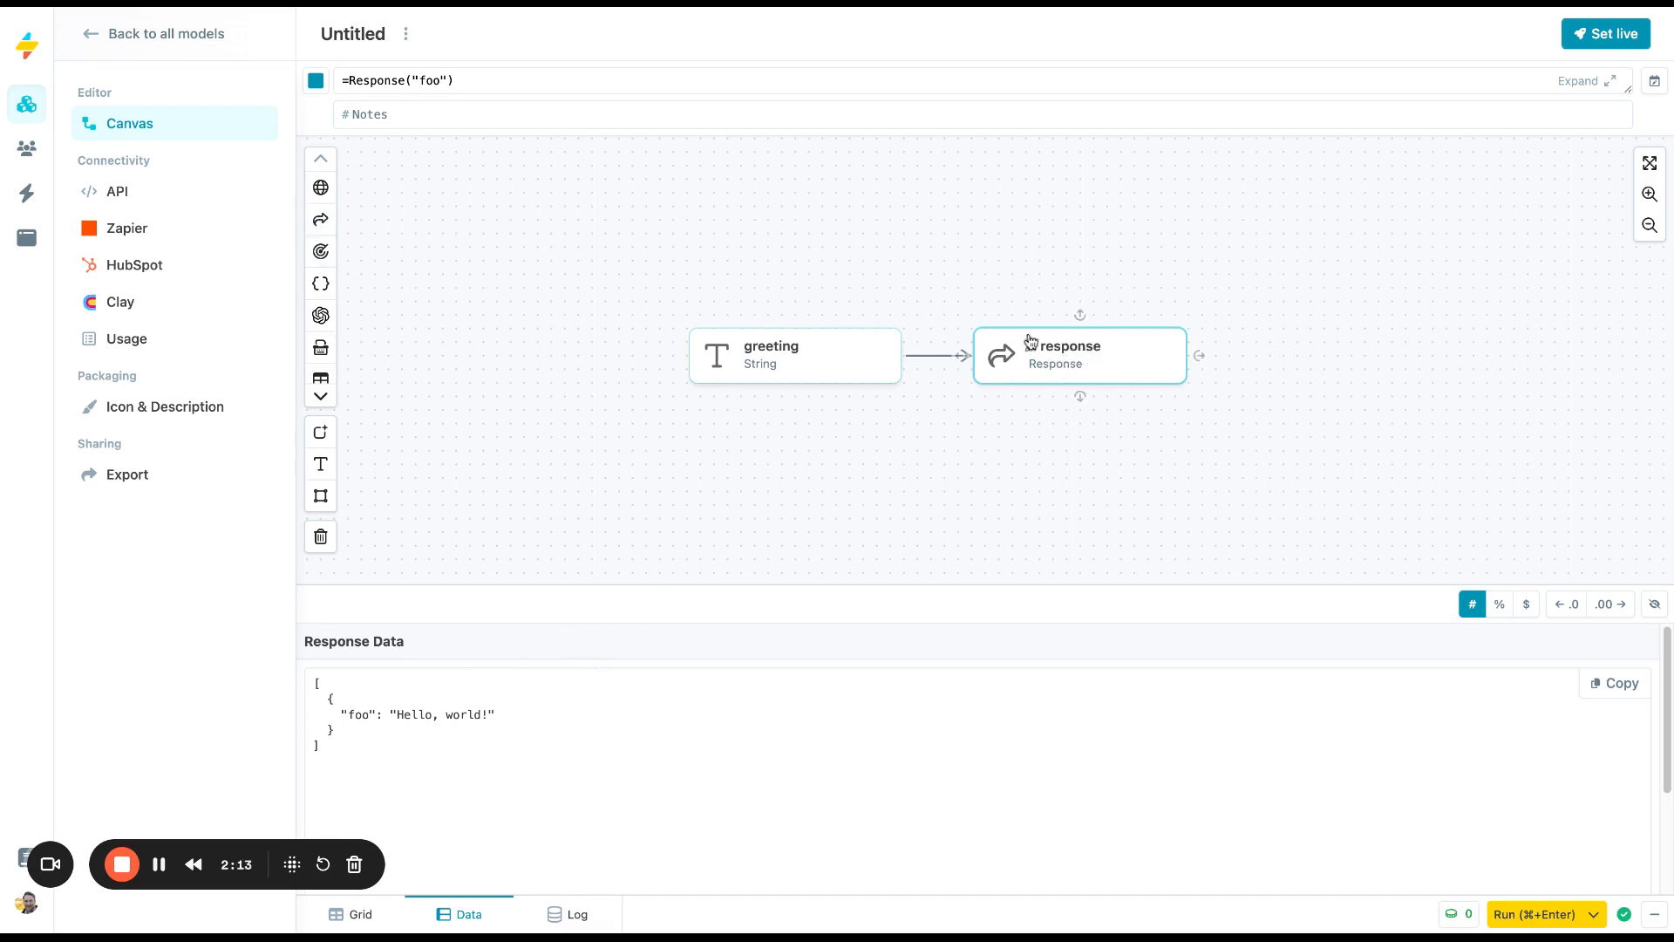
Step: Replace the key "foo" in the response event's formula with "greeting"
{"action": "left_click", "coordinate": [436, 82]}
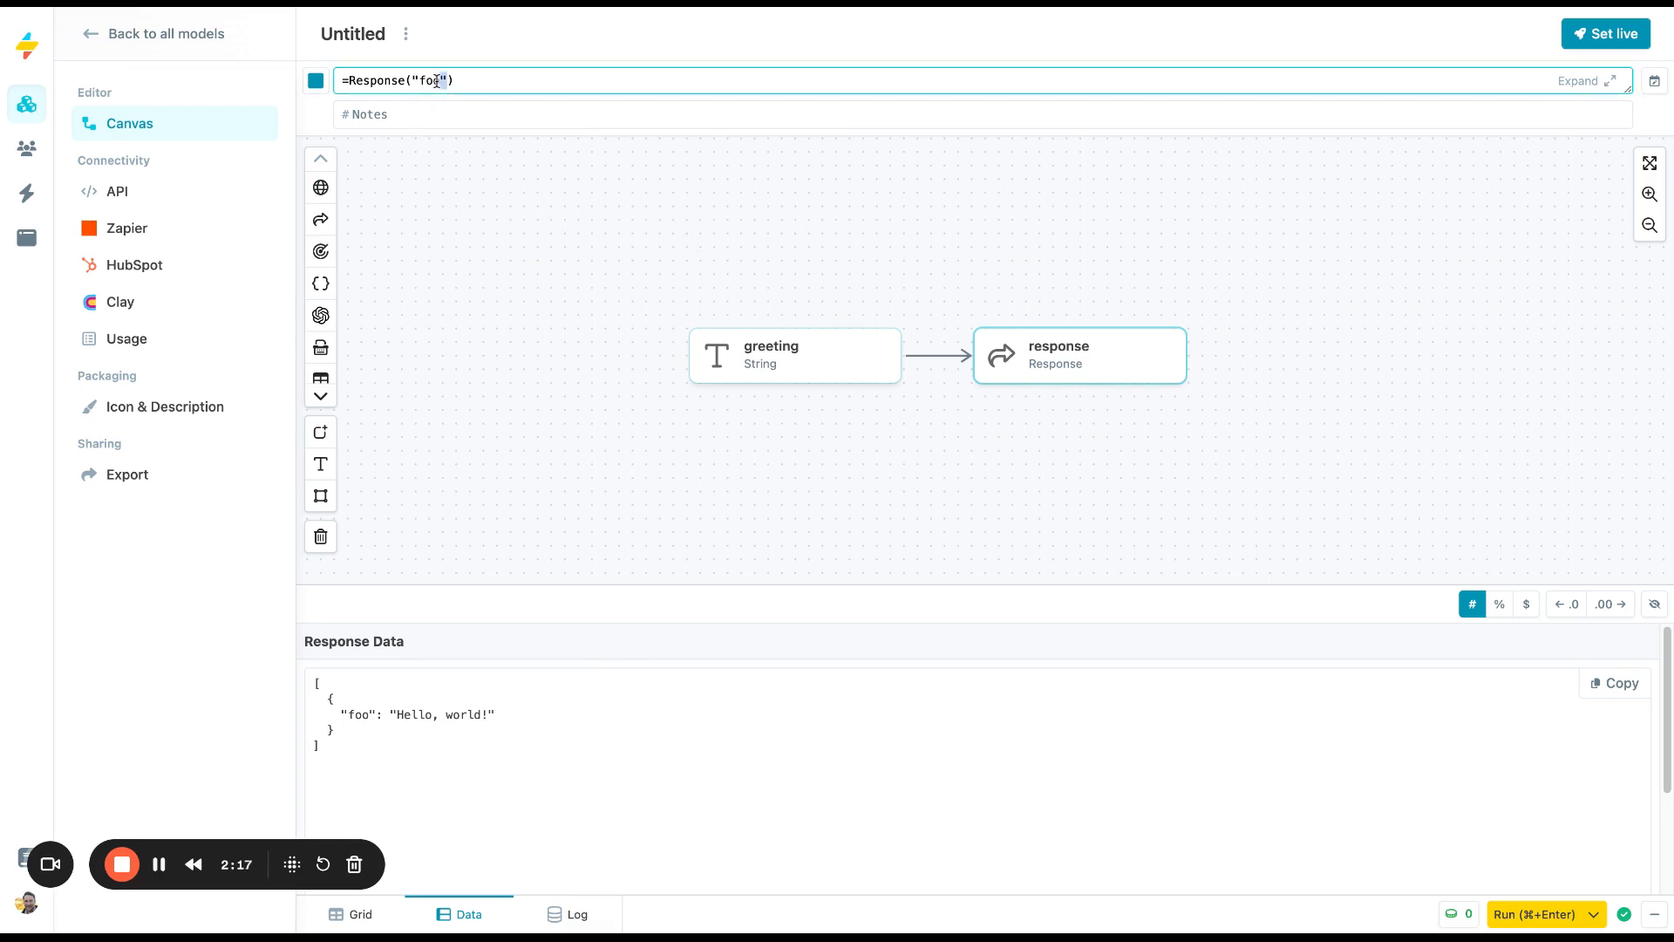
{"action": "double_click", "coordinate": [428, 82]}
{"action": "type", "text": "greeting"}
{"action": "left_click", "coordinate": [426, 197]}
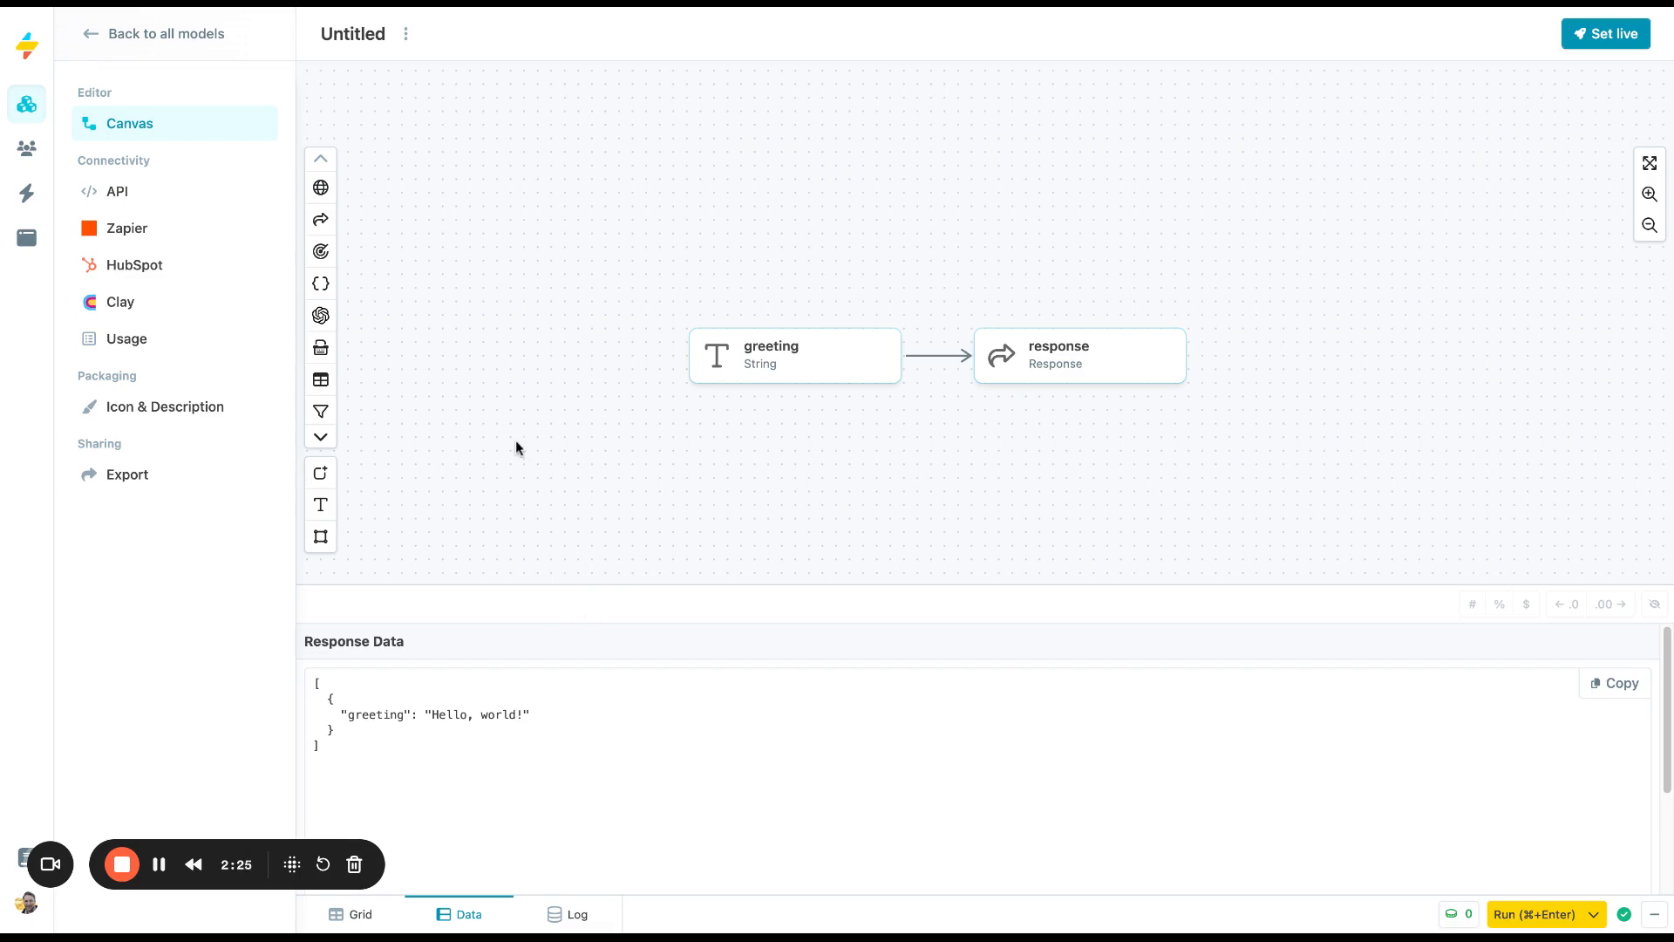
Step: Set the model live so it can be run over the web, and dismiss the confirmation
{"action": "left_click", "coordinate": [1614, 36]}
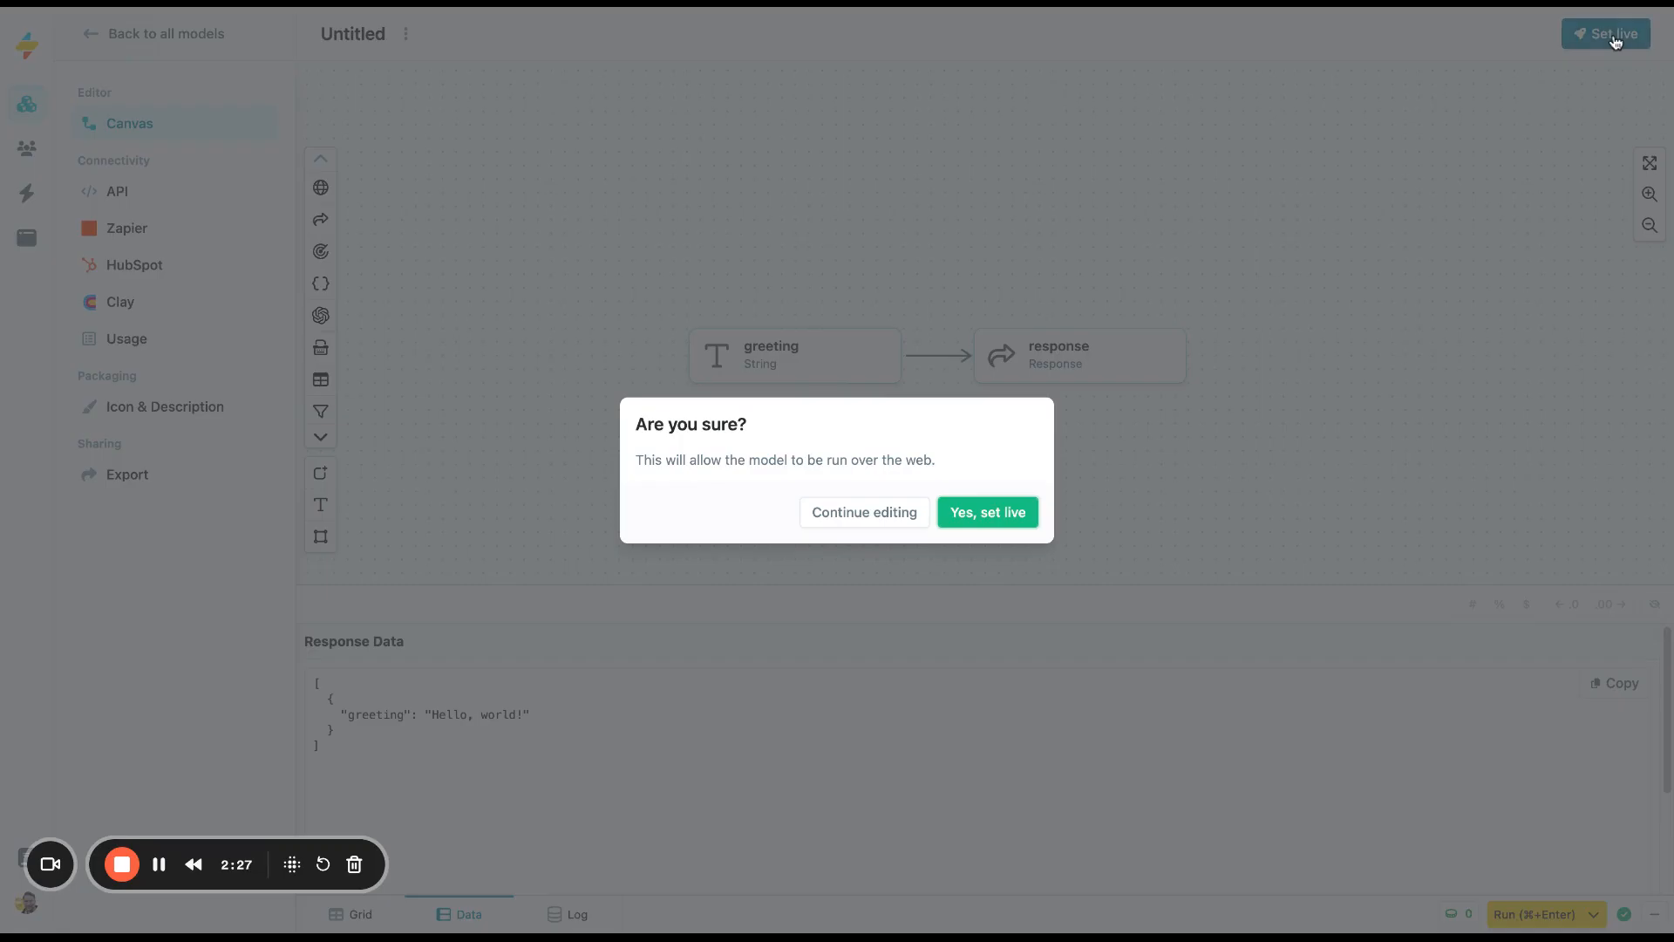
{"action": "left_click", "coordinate": [1009, 516]}
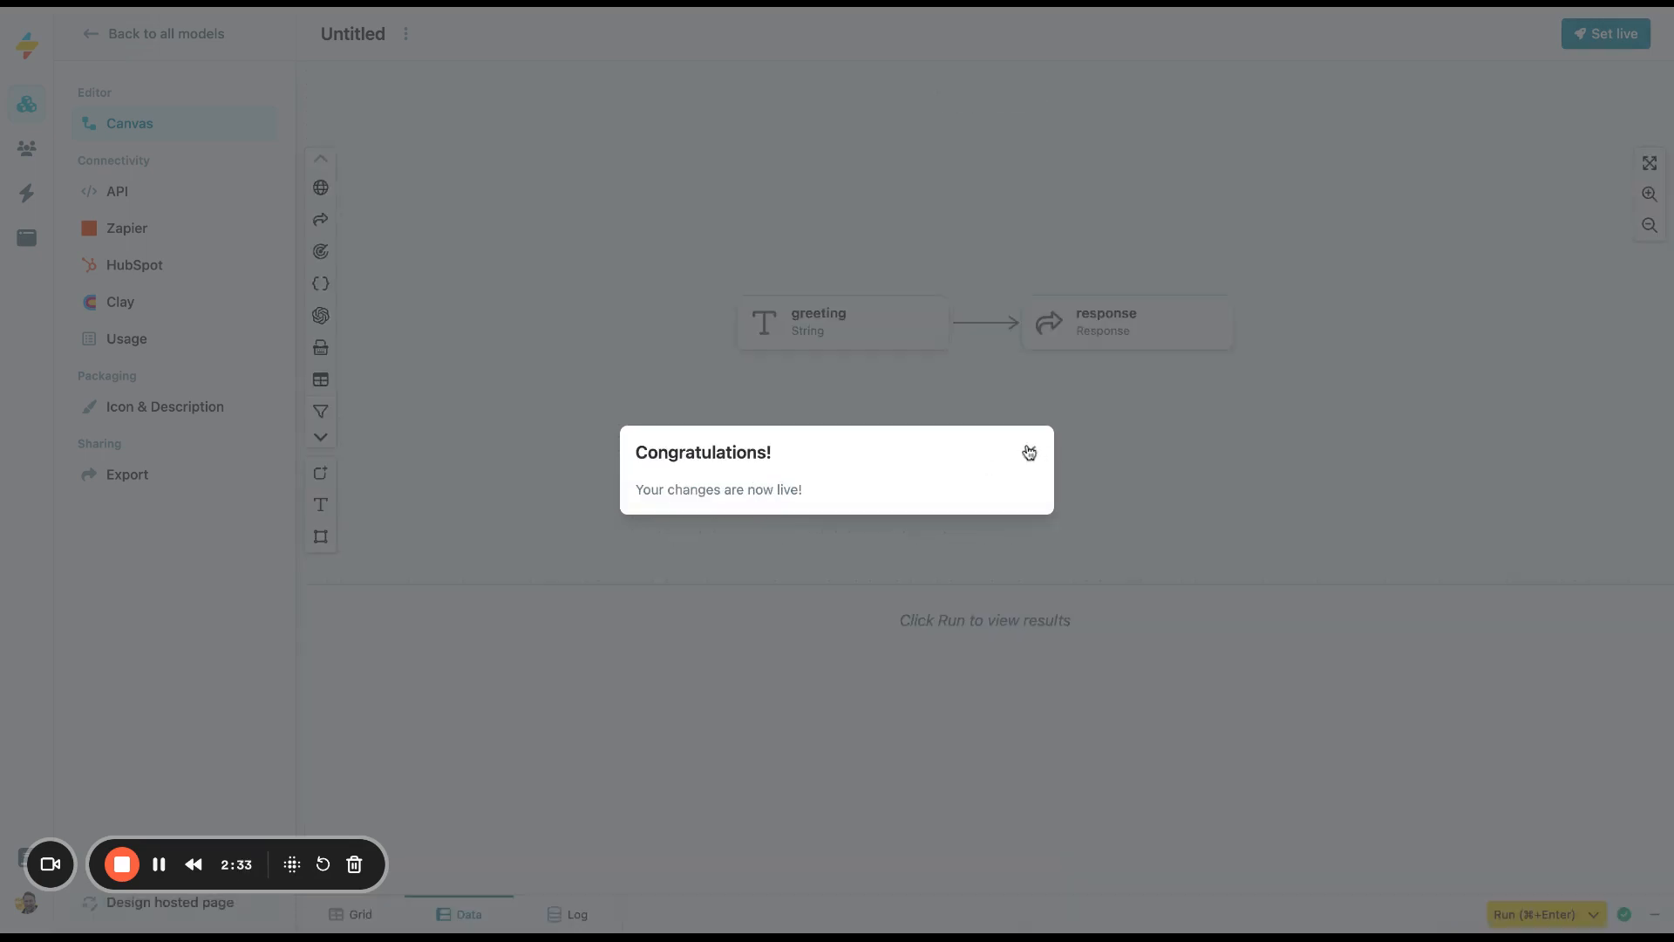
{"action": "left_click", "coordinate": [1030, 451]}
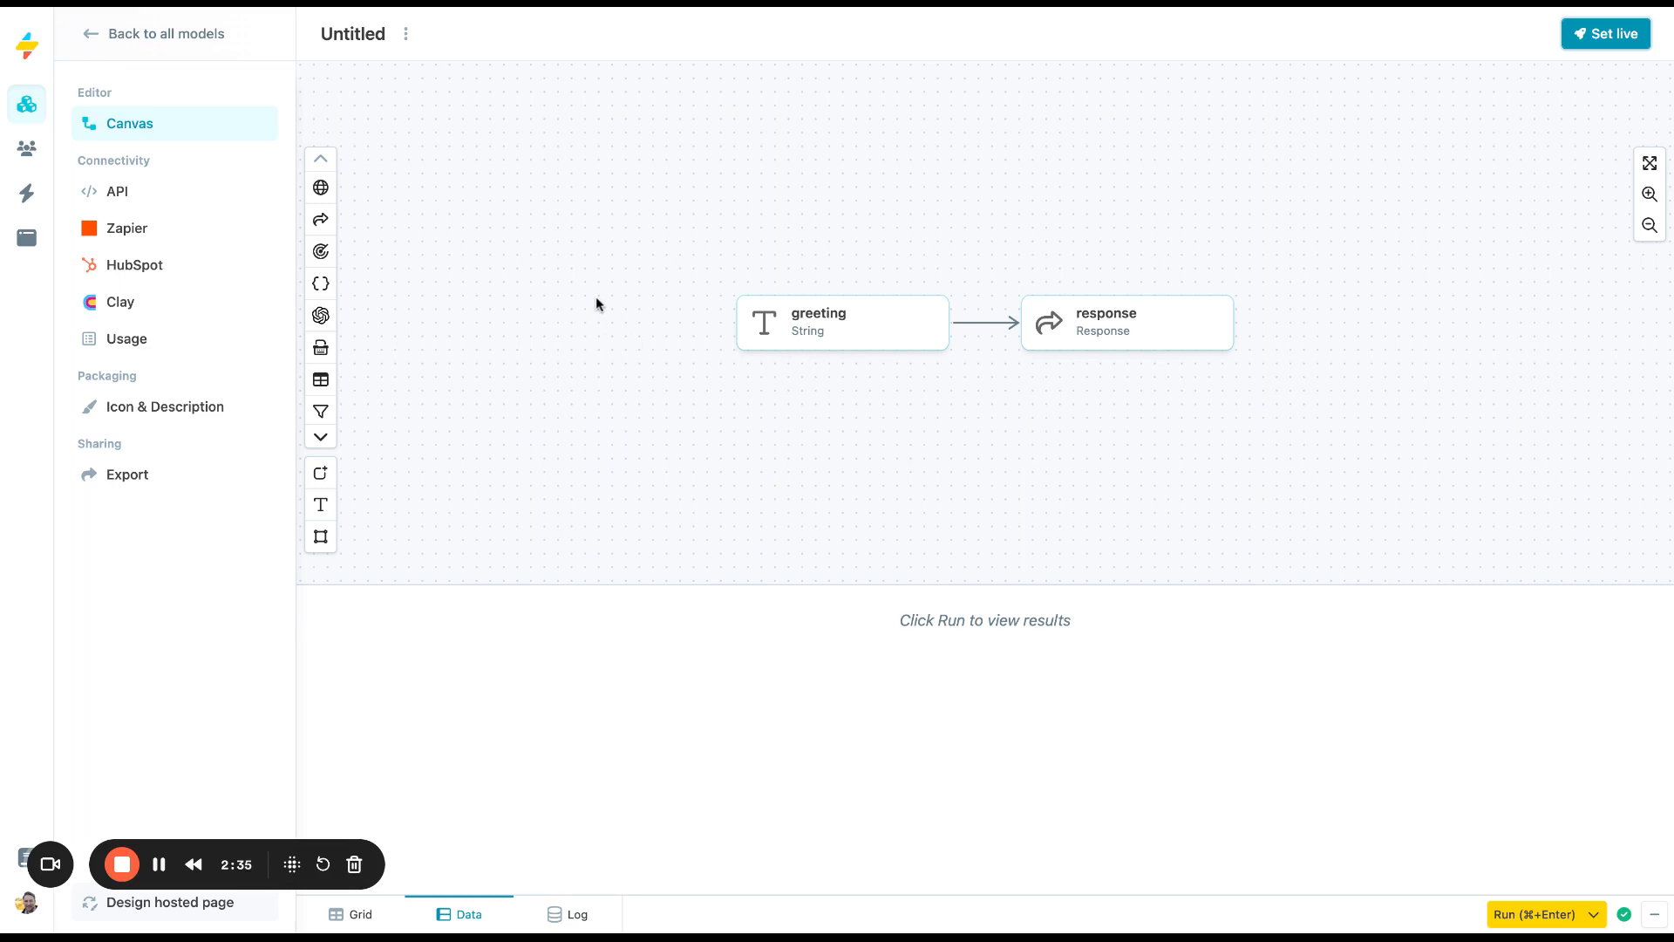
Step: Go to API key management from the model's API page and create a key with alias "Test" and the Run API scope
{"action": "left_click", "coordinate": [165, 195]}
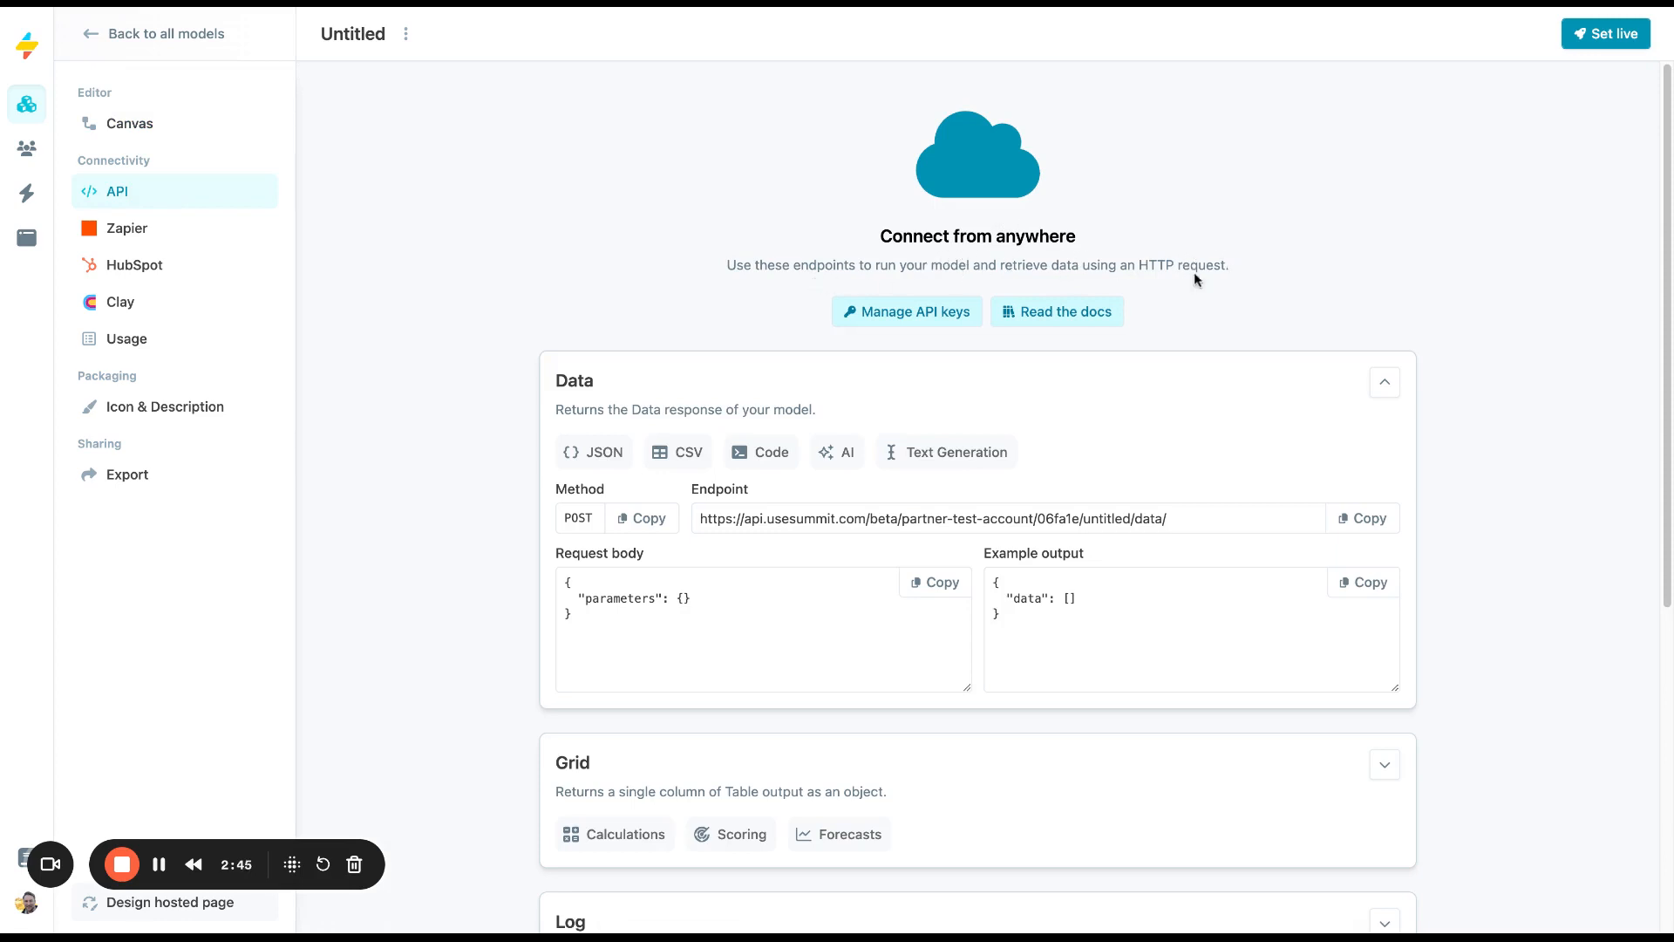
{"action": "left_click", "coordinate": [934, 324]}
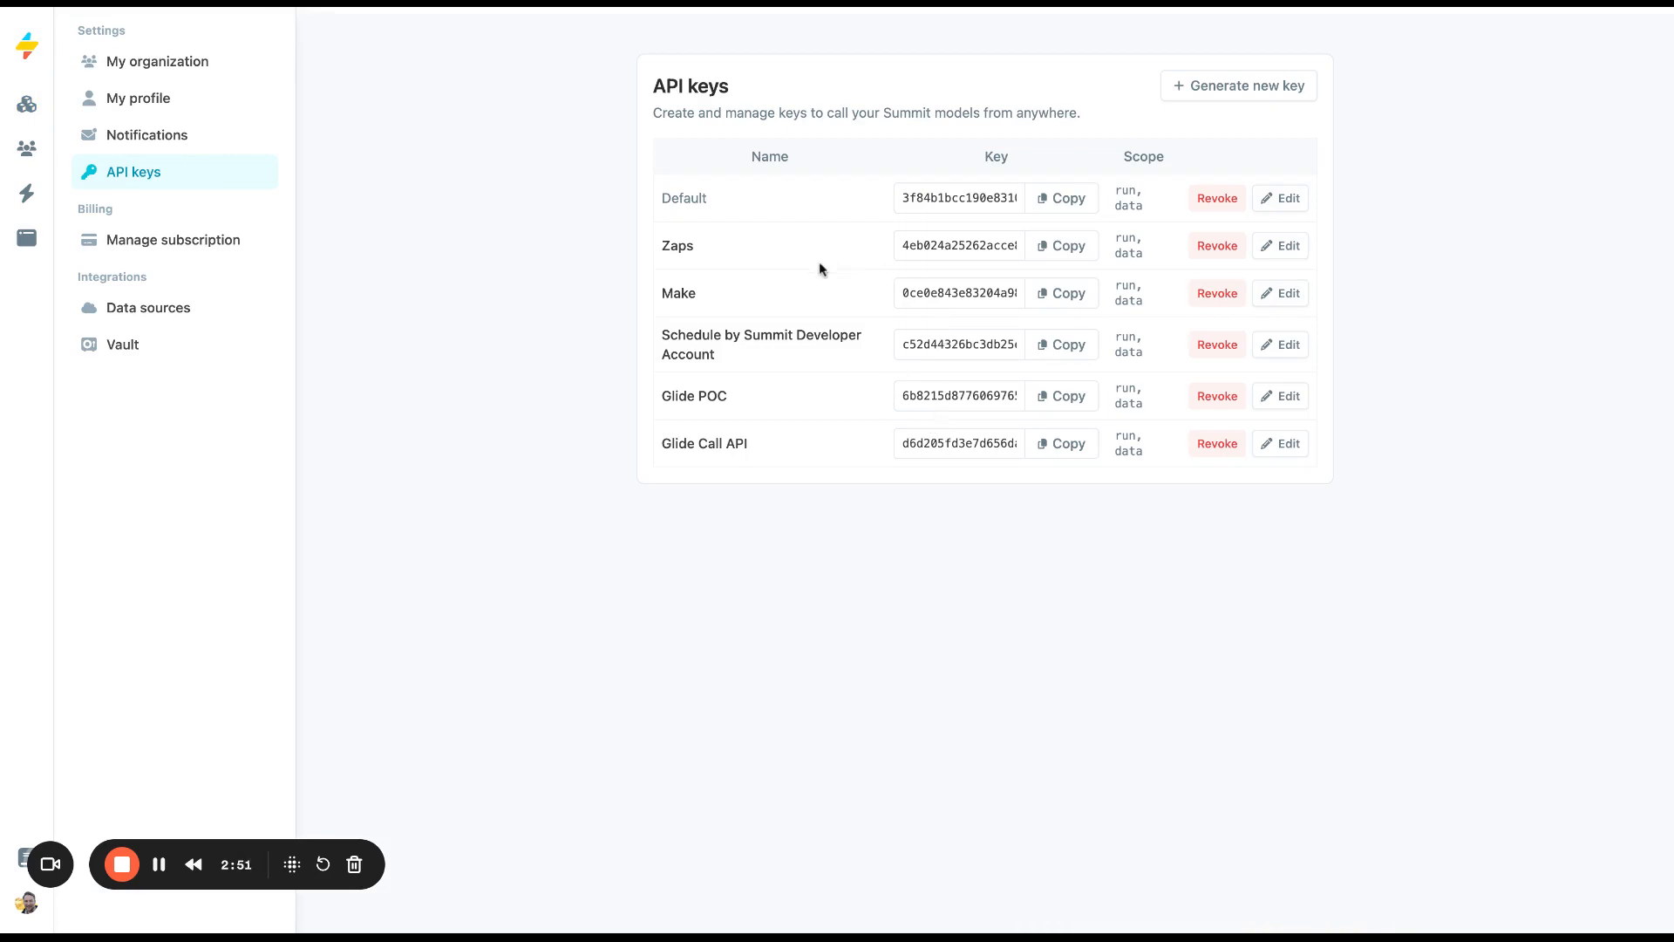
{"action": "left_click", "coordinate": [1249, 86]}
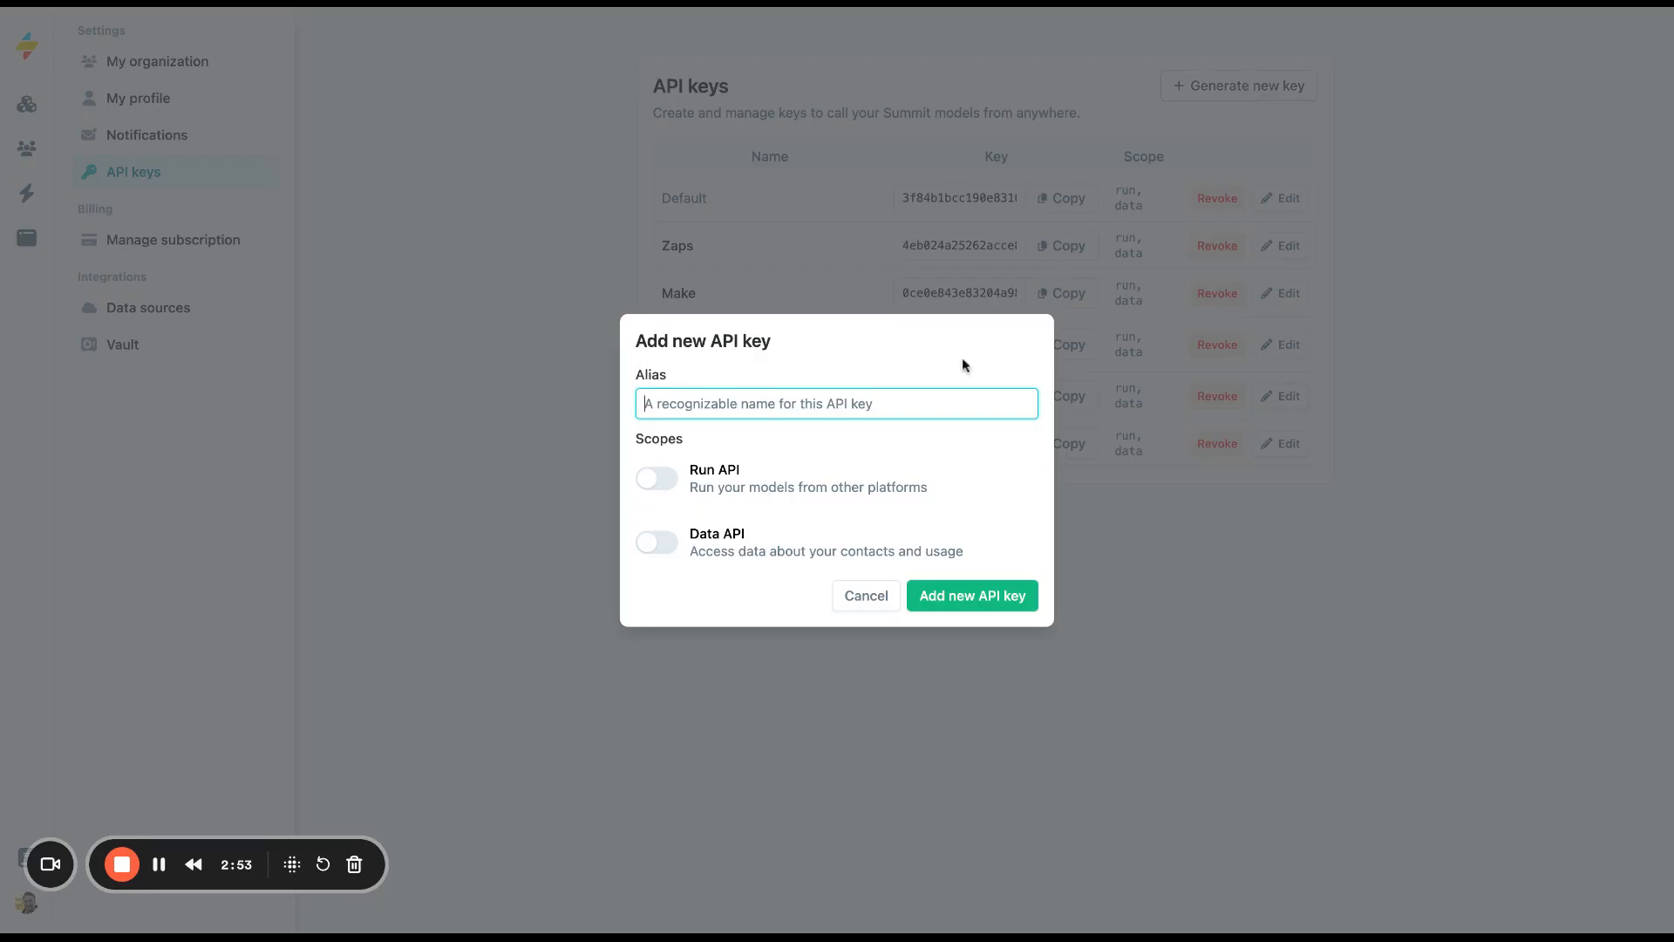
{"action": "left_click", "coordinate": [666, 487]}
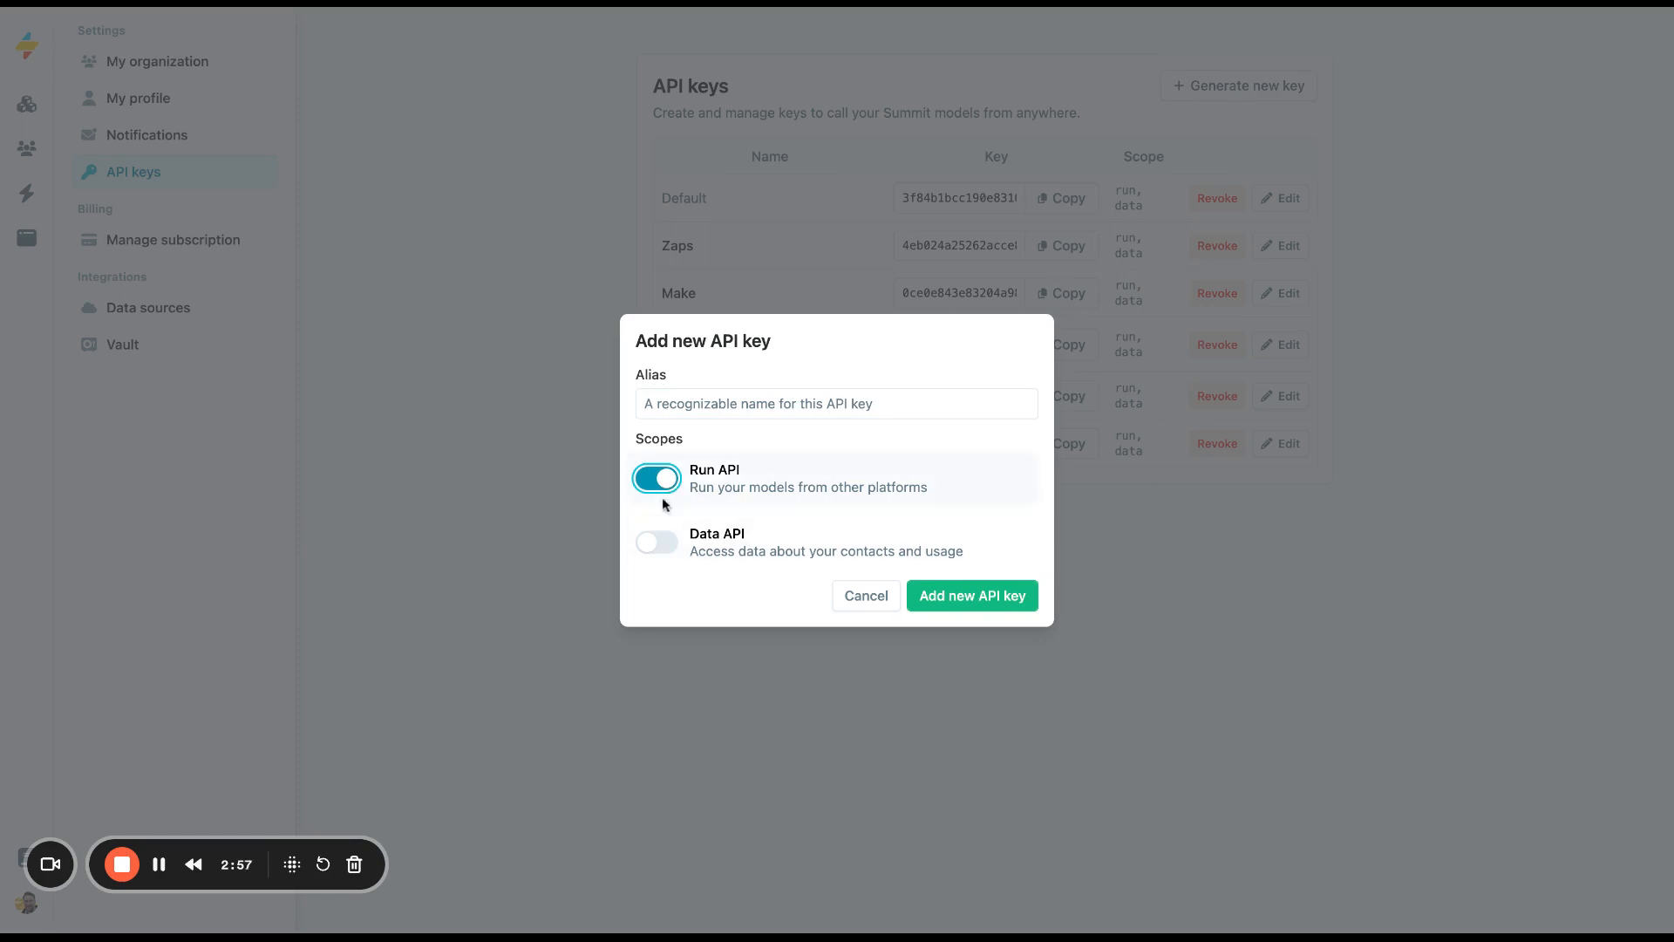
{"action": "left_click", "coordinate": [685, 392]}
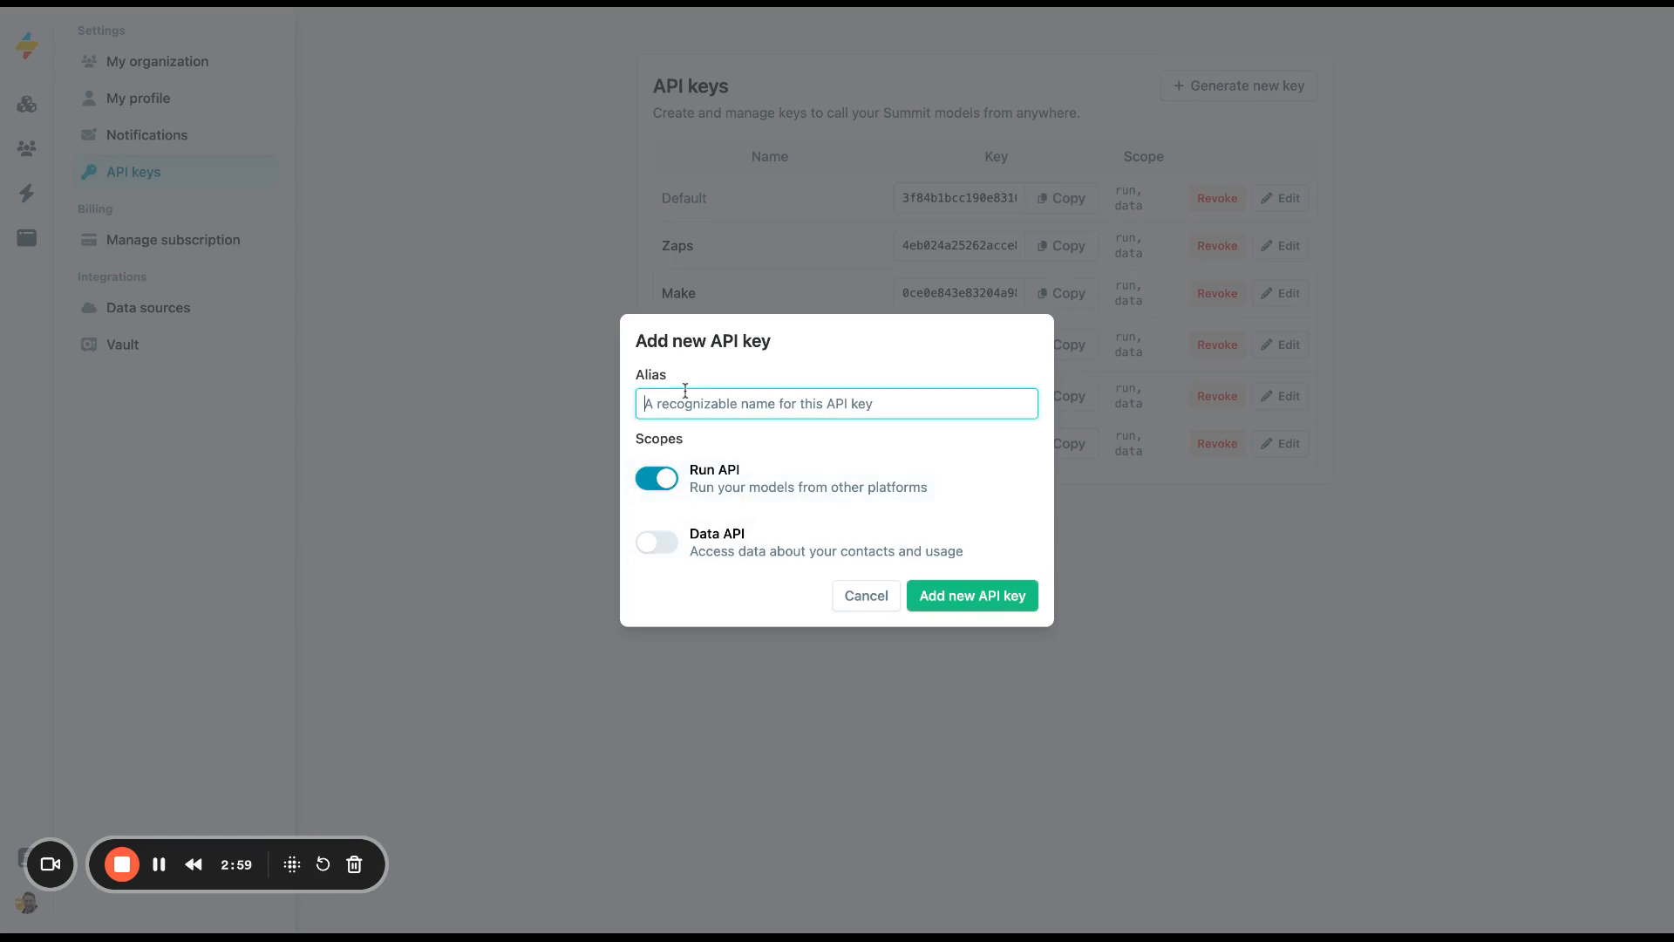
{"action": "type", "text": "Test"}
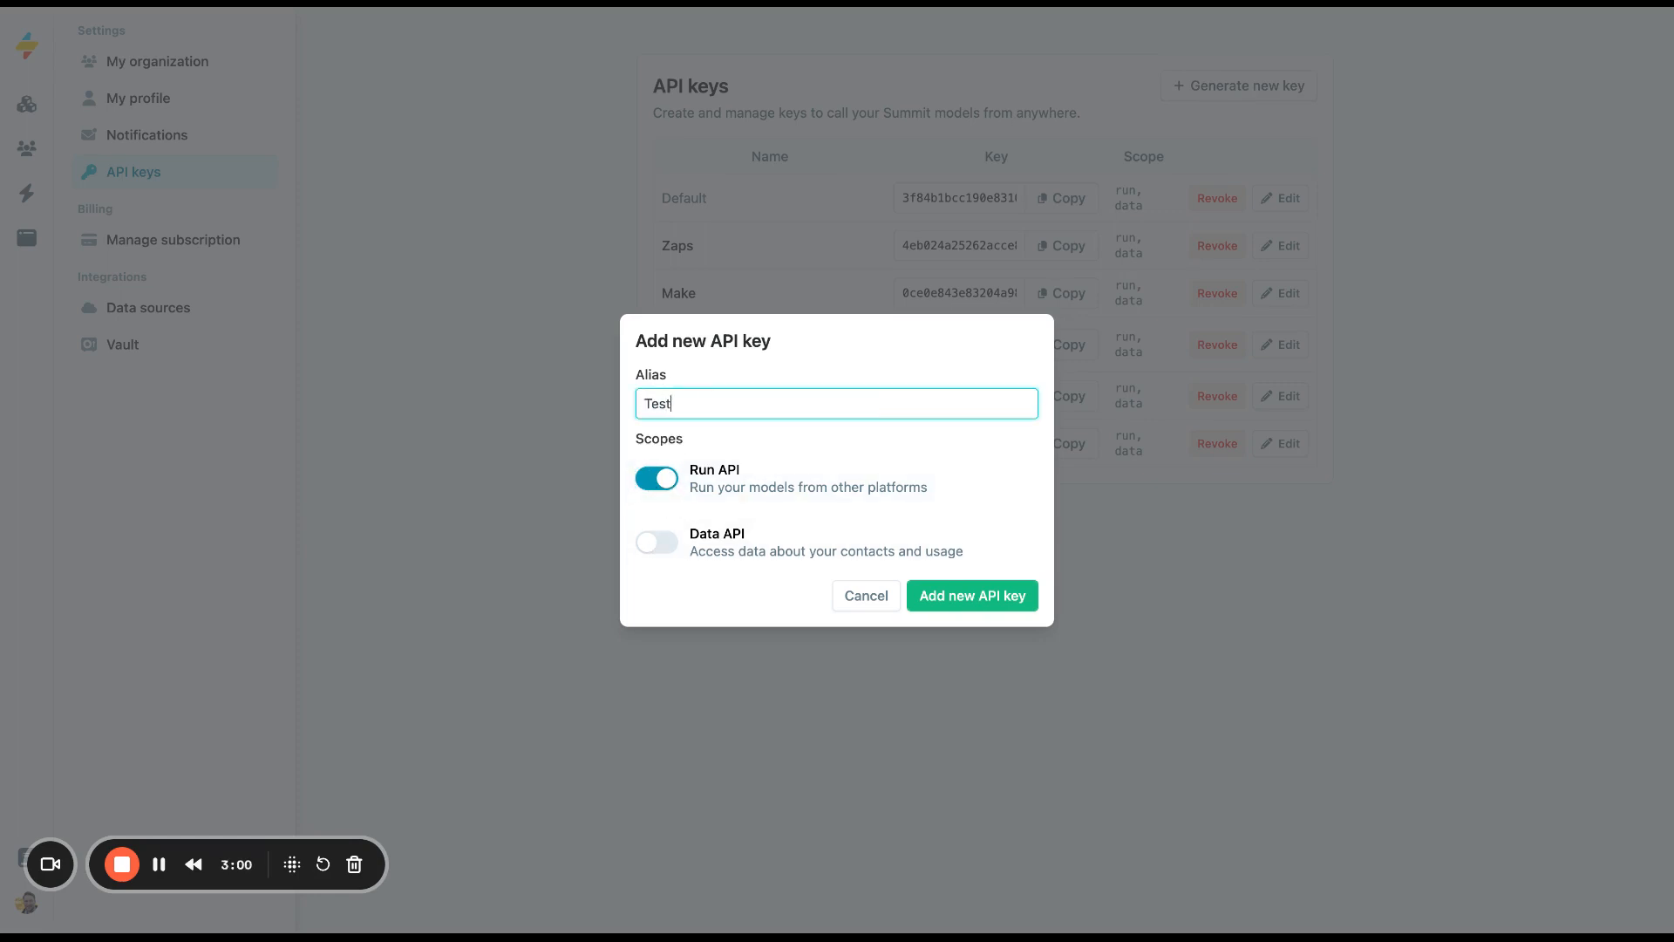
{"action": "left_click", "coordinate": [957, 596]}
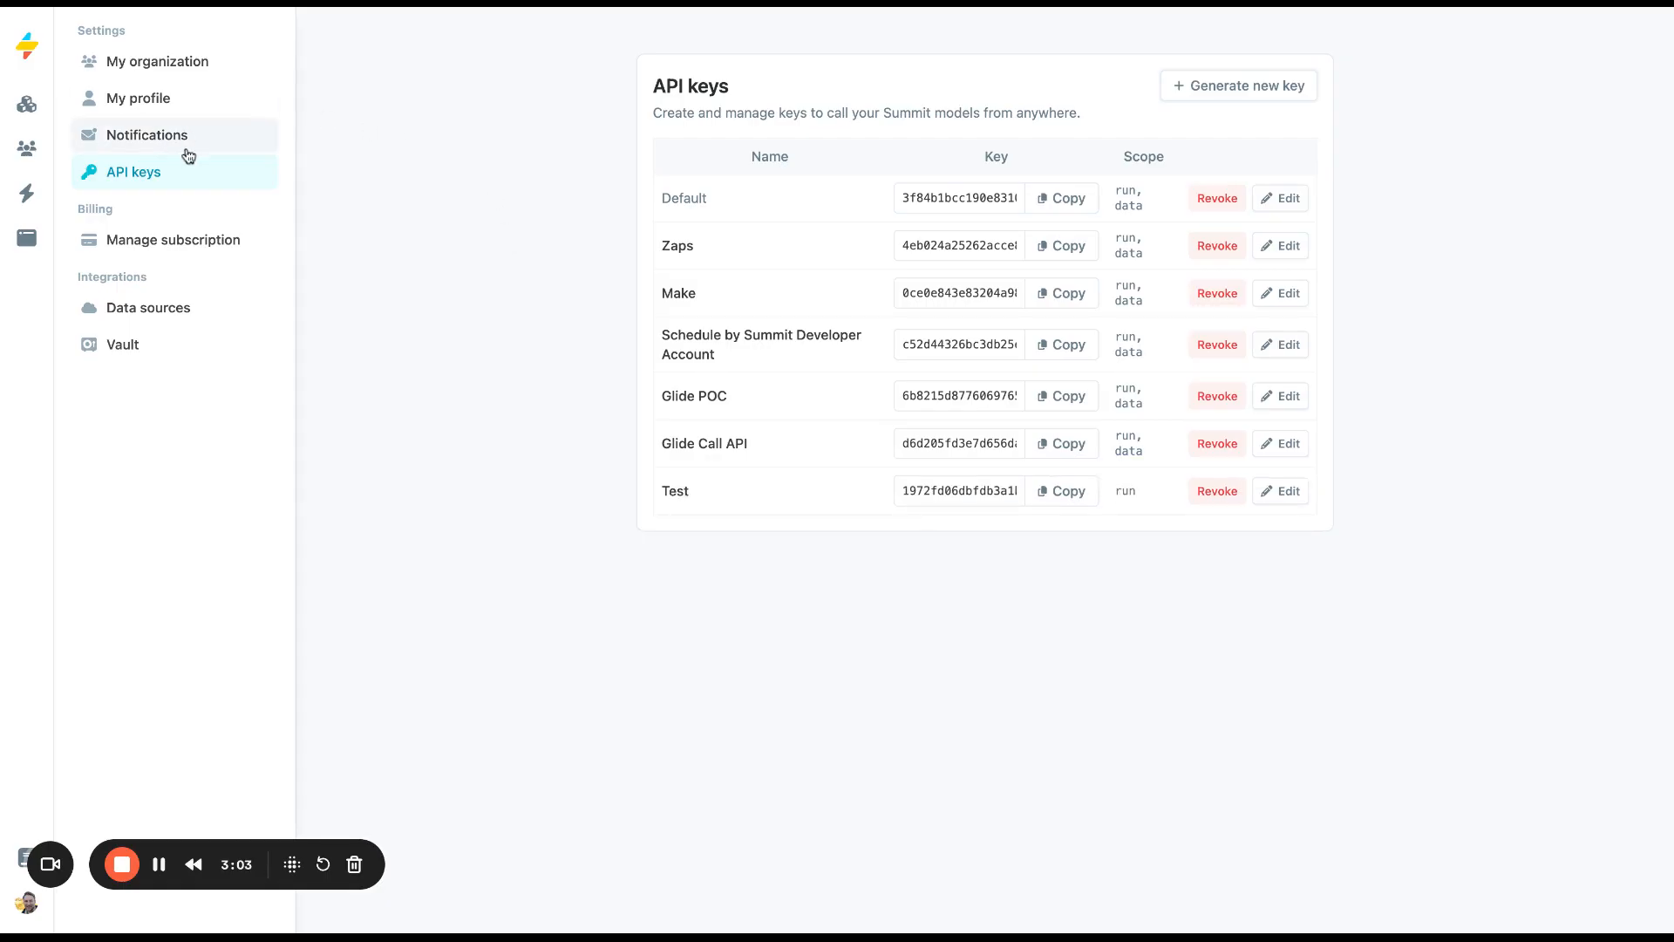
Step: Return to the Untitled model's API connection details and look at the Data endpoint's method and URL
{"action": "left_click", "coordinate": [26, 103]}
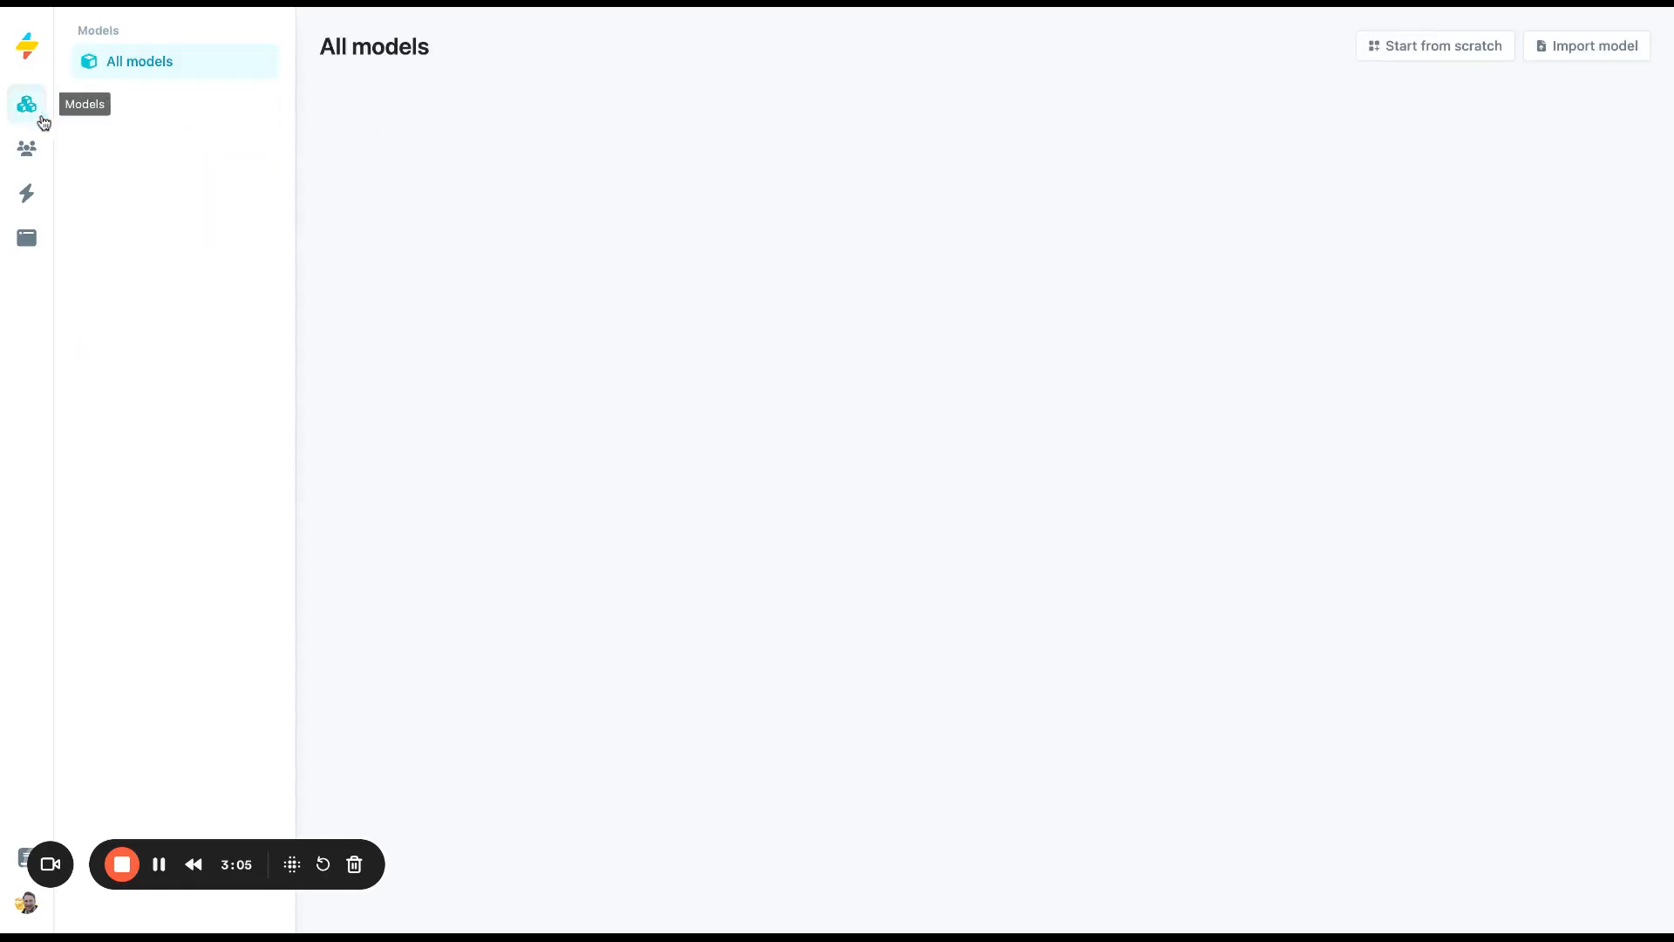
{"action": "left_click", "coordinate": [619, 254]}
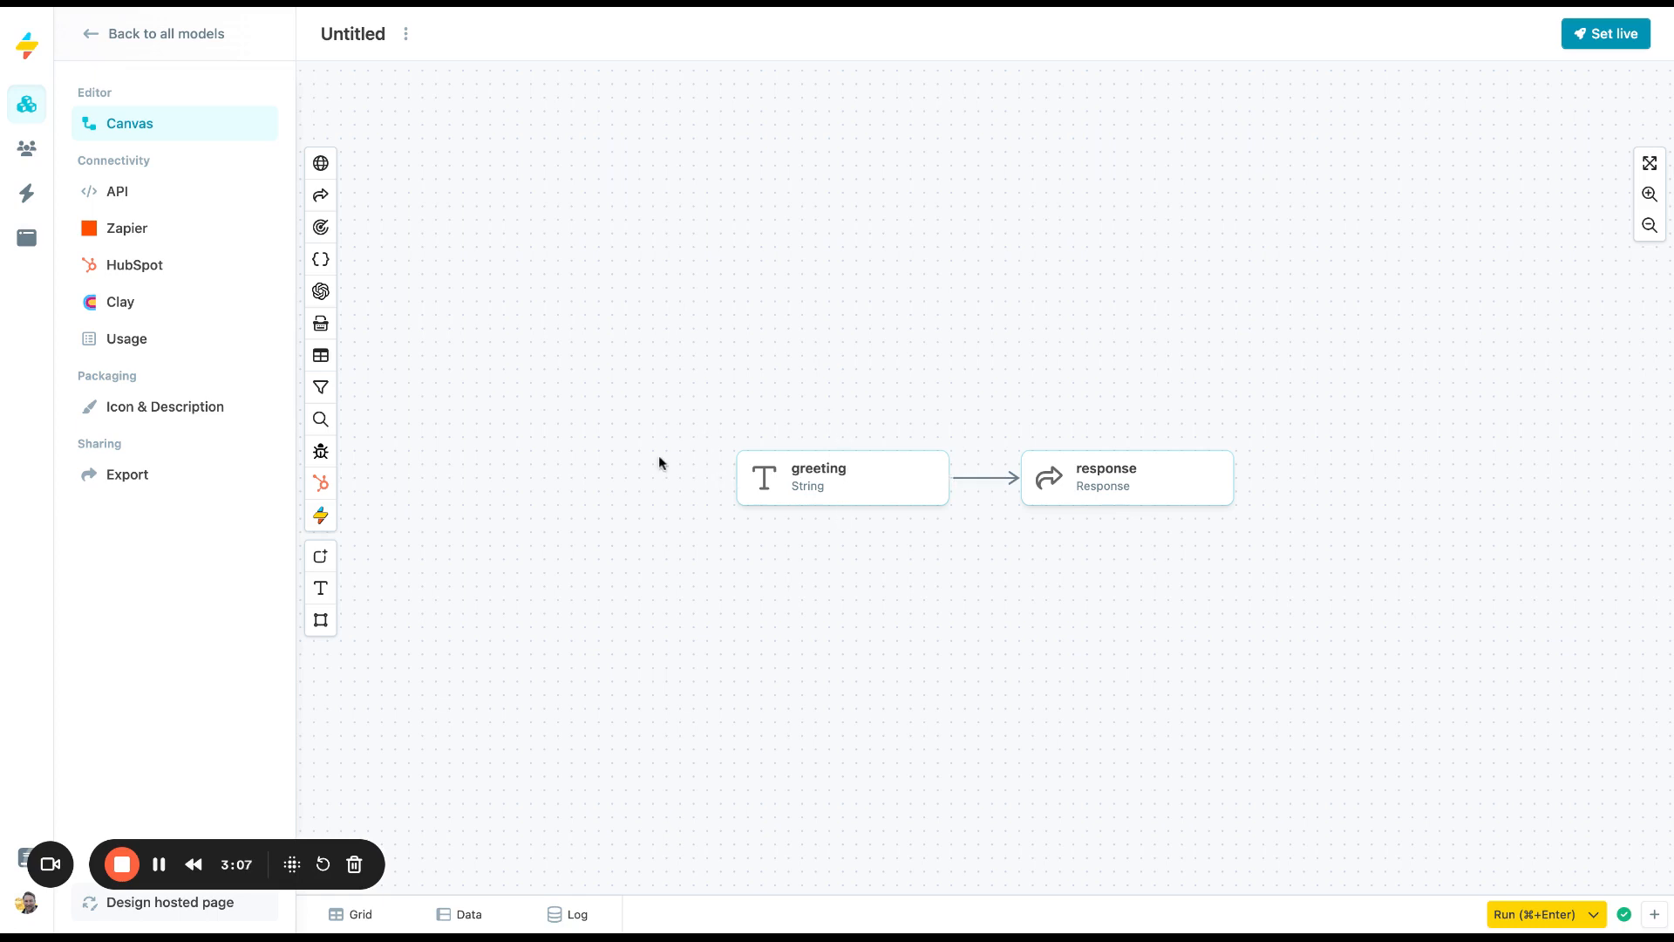
{"action": "left_click", "coordinate": [160, 196]}
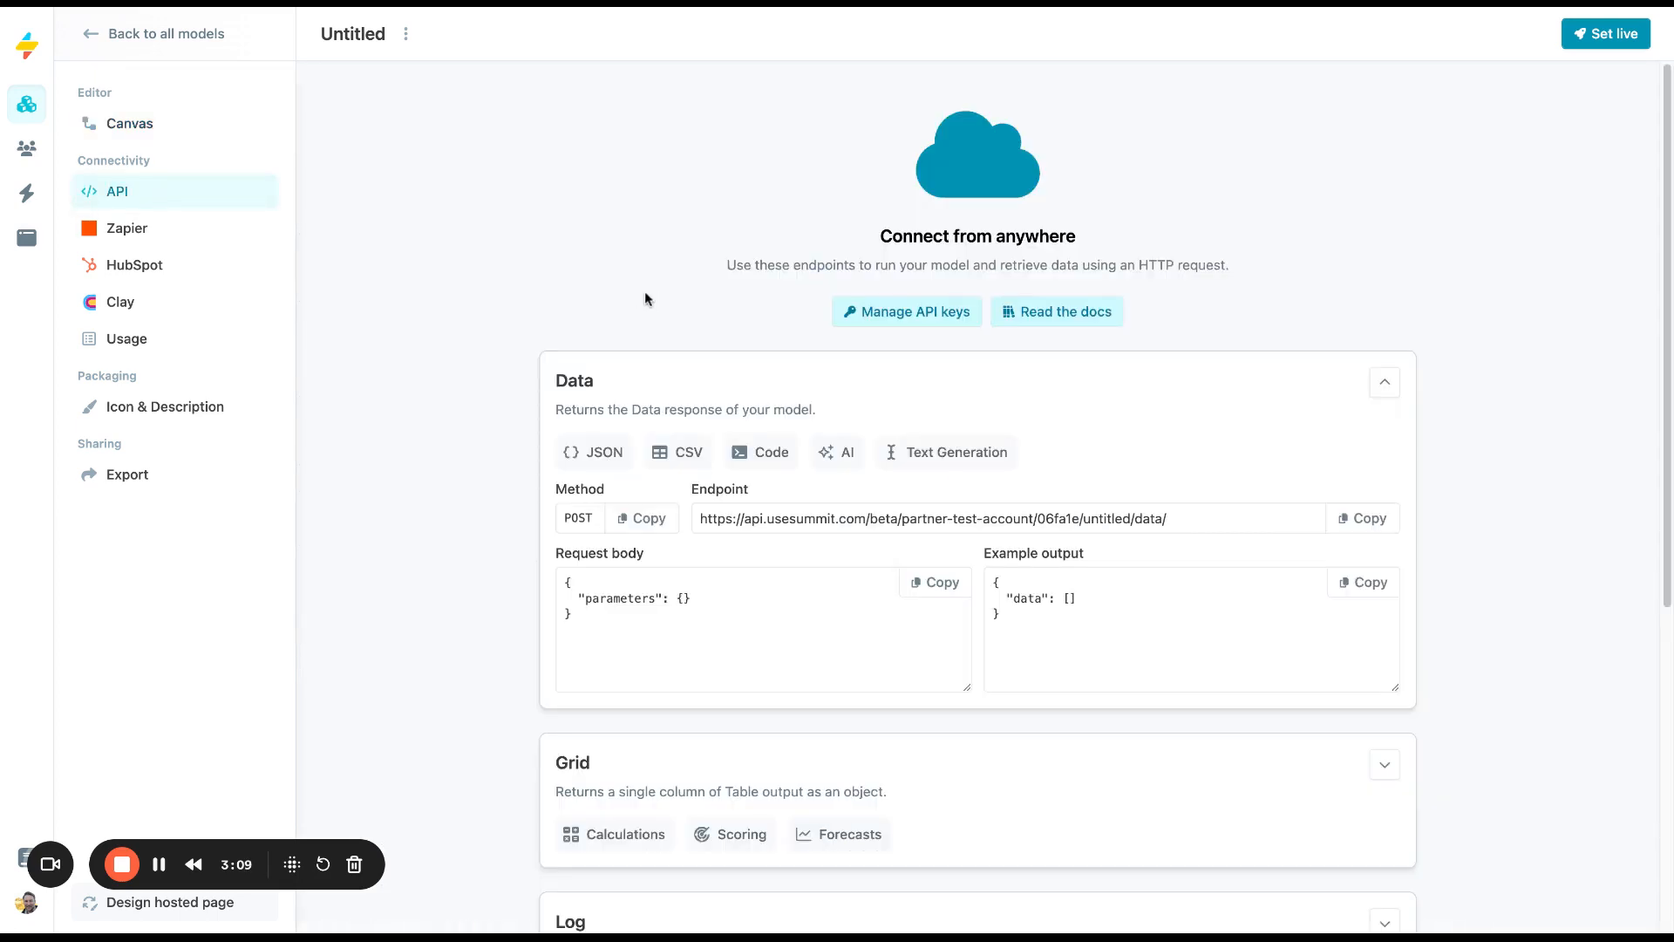
{"action": "scroll", "coordinate": [981, 502], "scroll_direction": "down", "scroll_amount": 1}
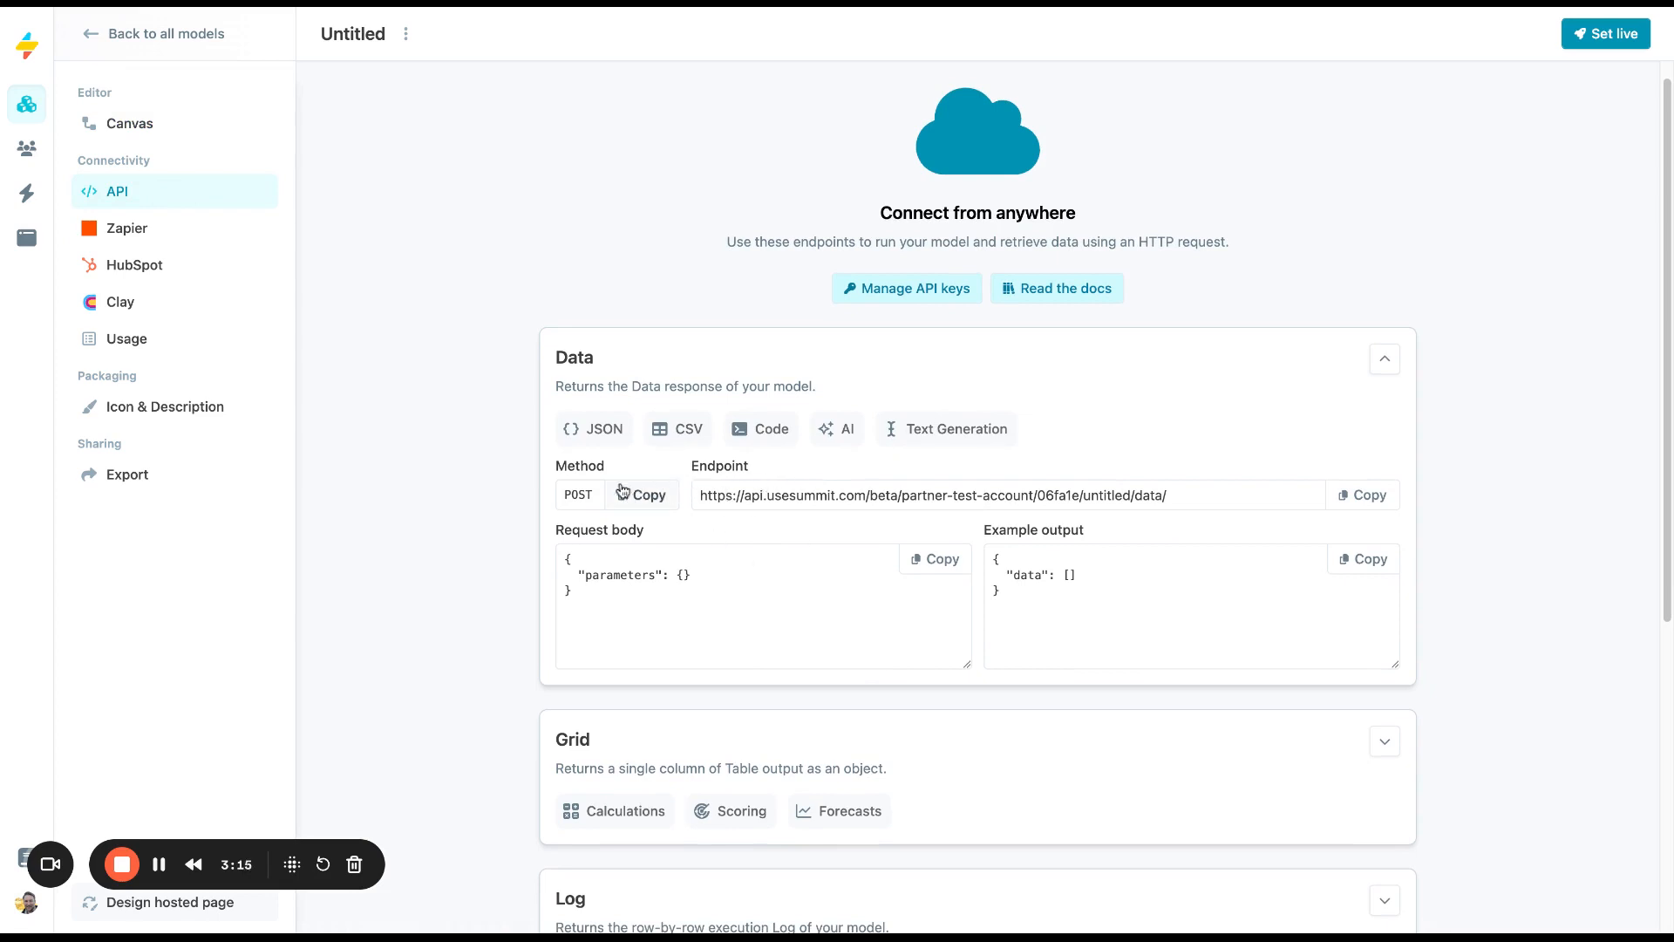
{"action": "left_click", "coordinate": [796, 488]}
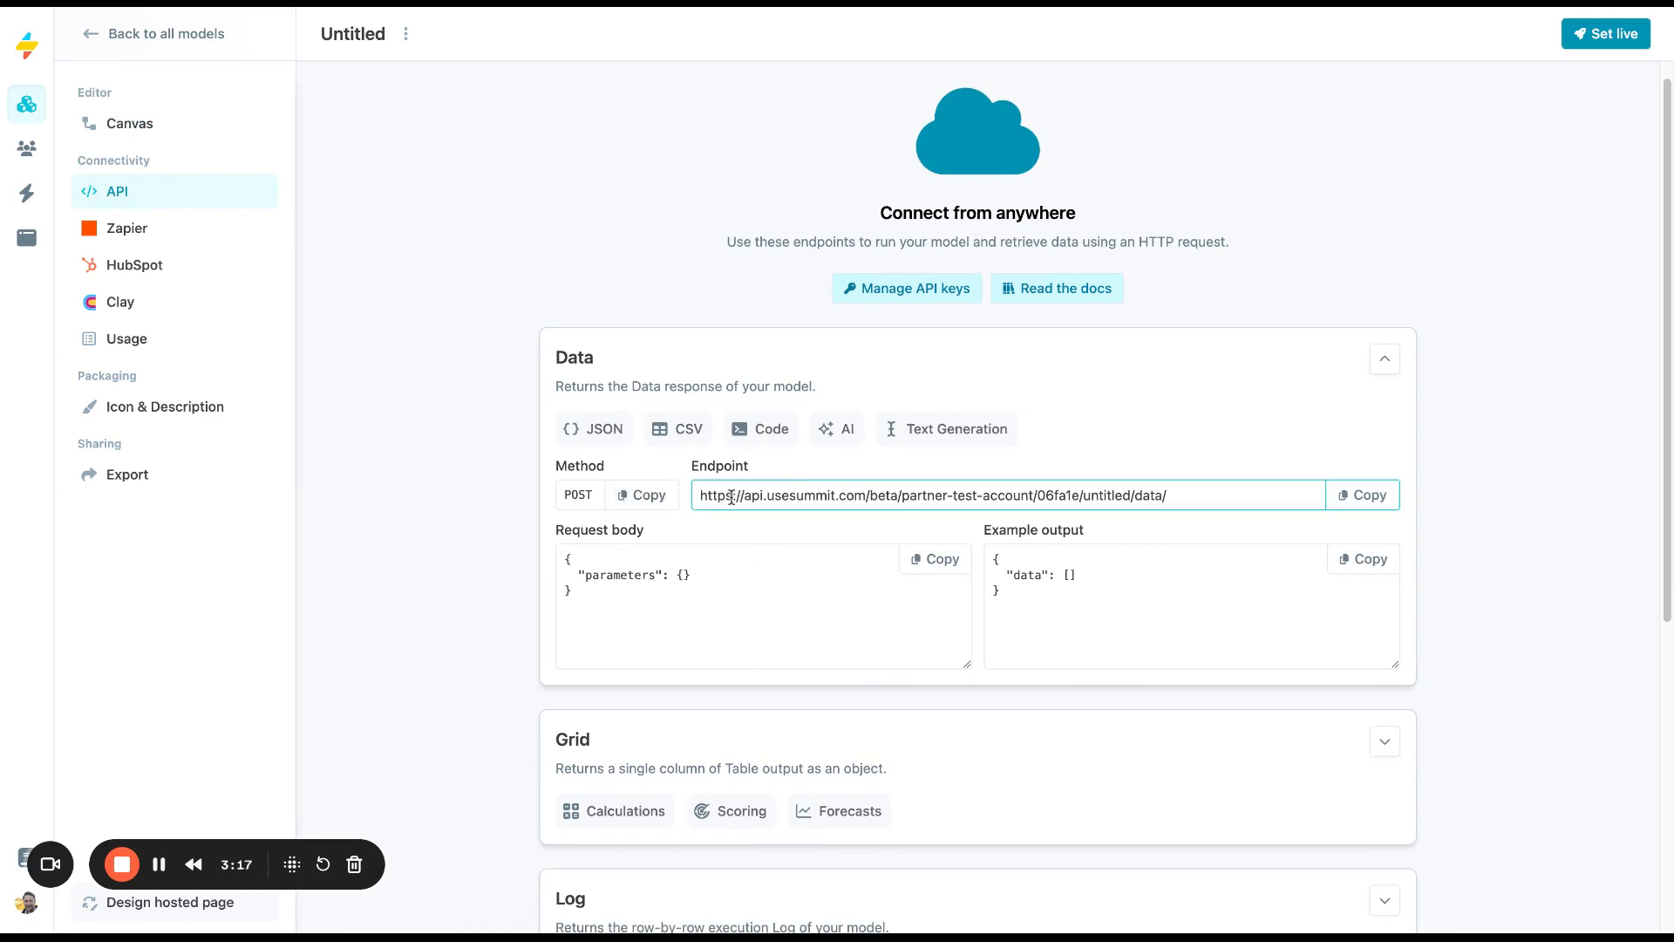
Step: Copy the Data endpoint's URL and look at its request body
{"action": "left_click", "coordinate": [1363, 496]}
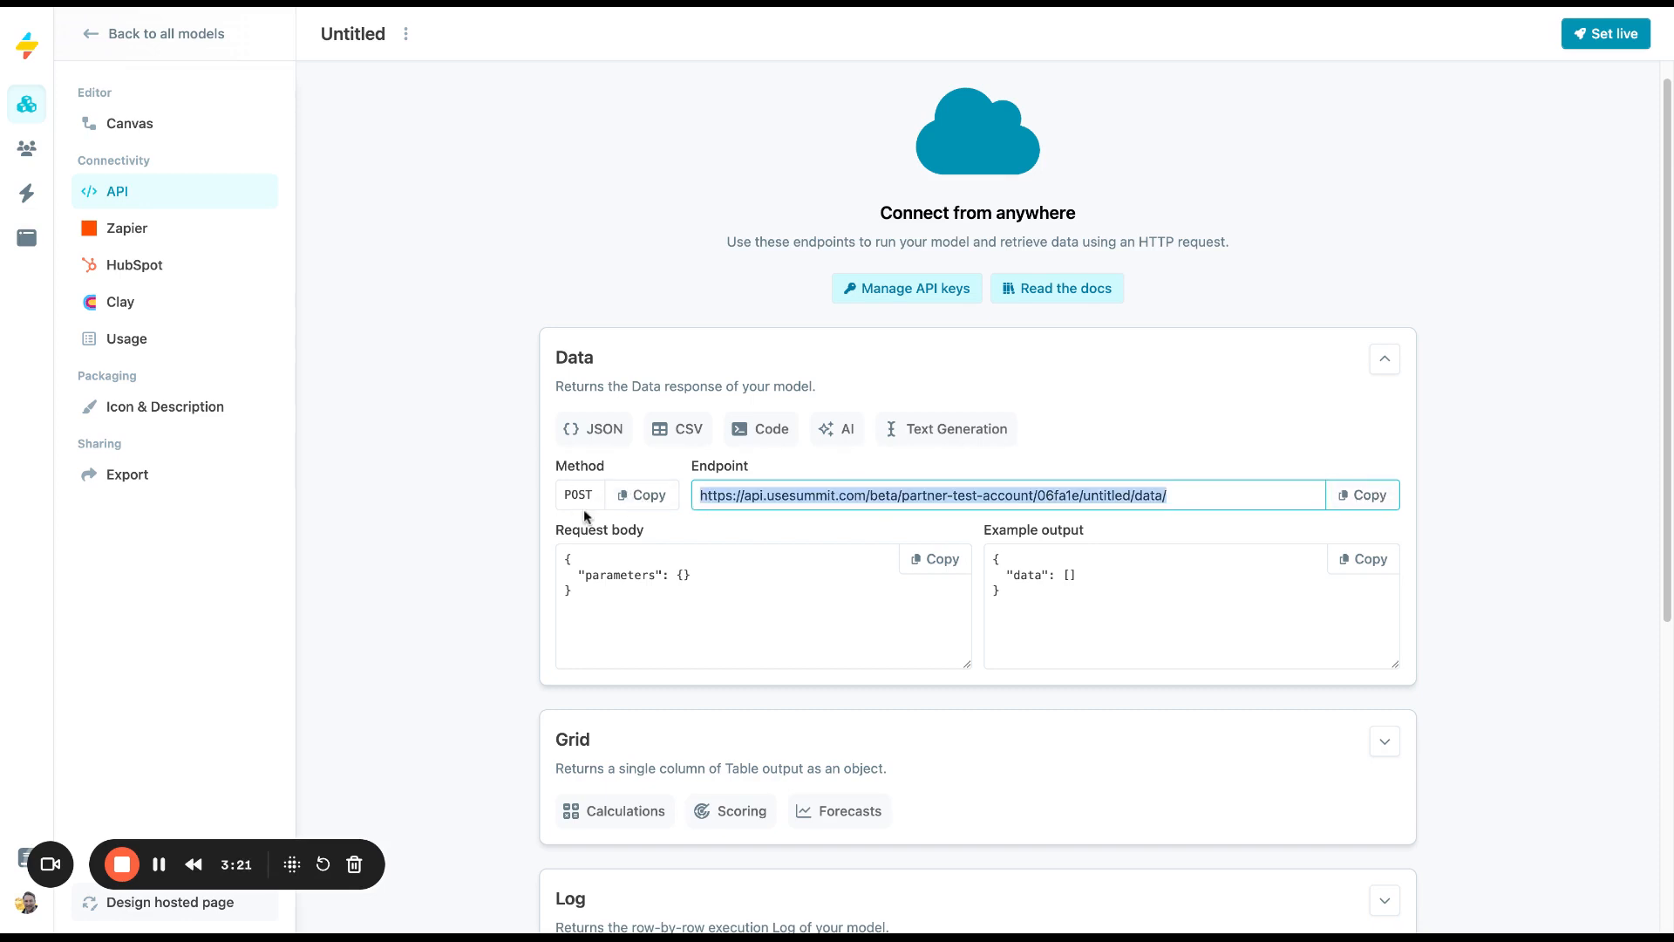
{"action": "left_click", "coordinate": [711, 624]}
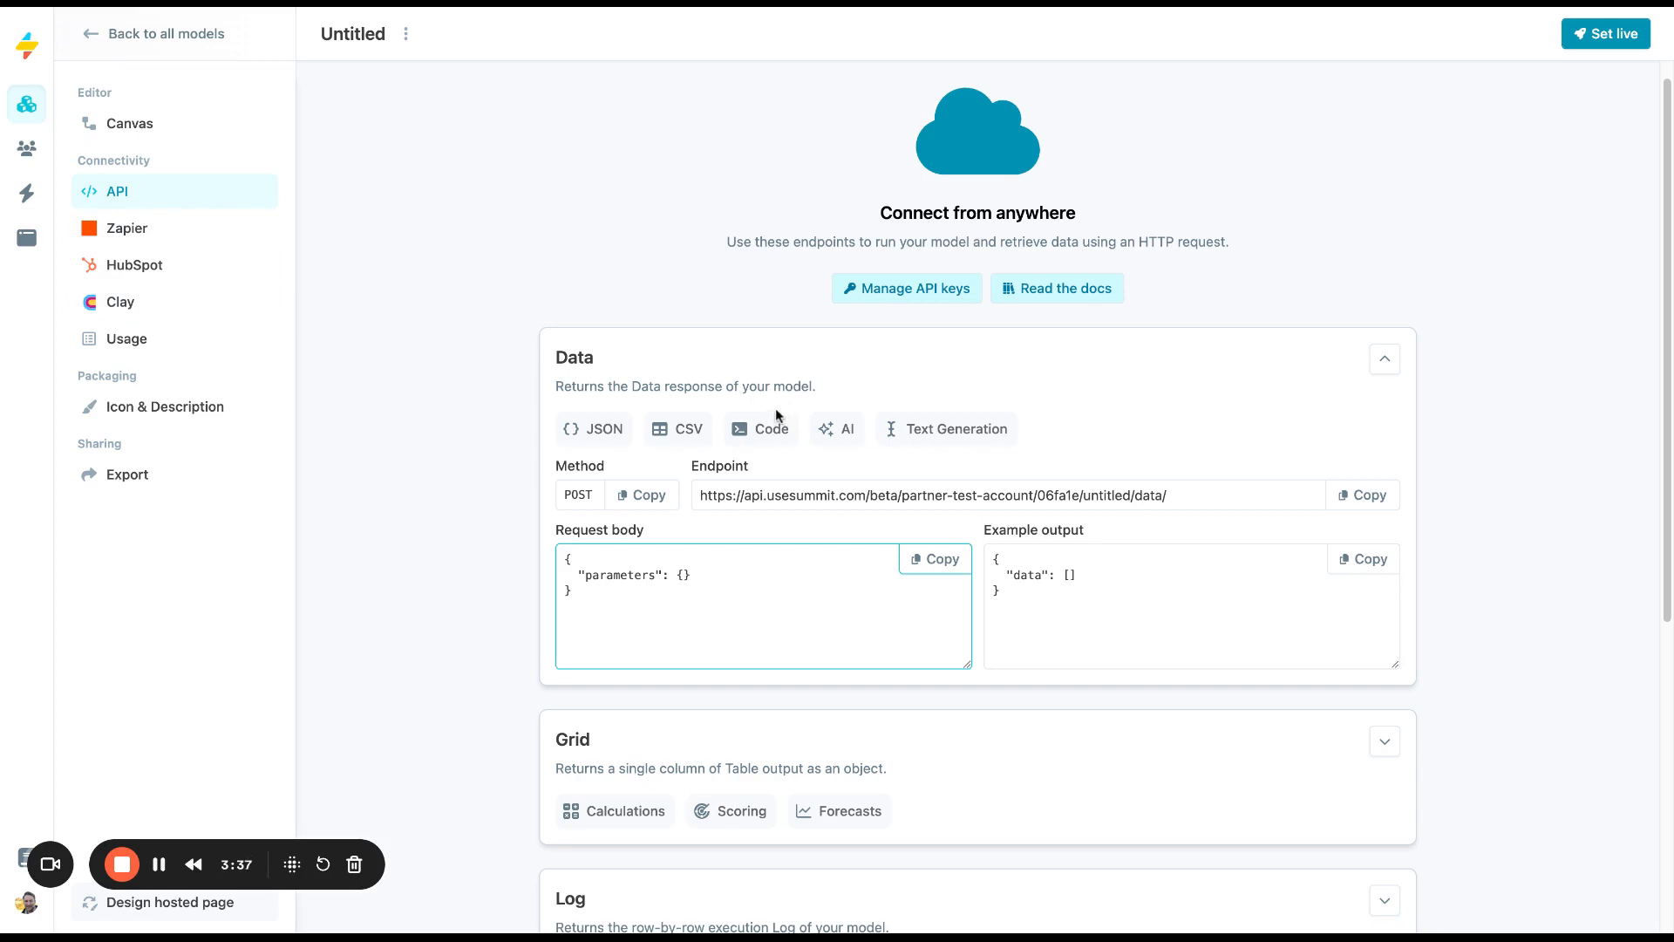
Step: Return to the canvas, add a new event just above the greeting event and rename it "name"
{"action": "left_click", "coordinate": [218, 133]}
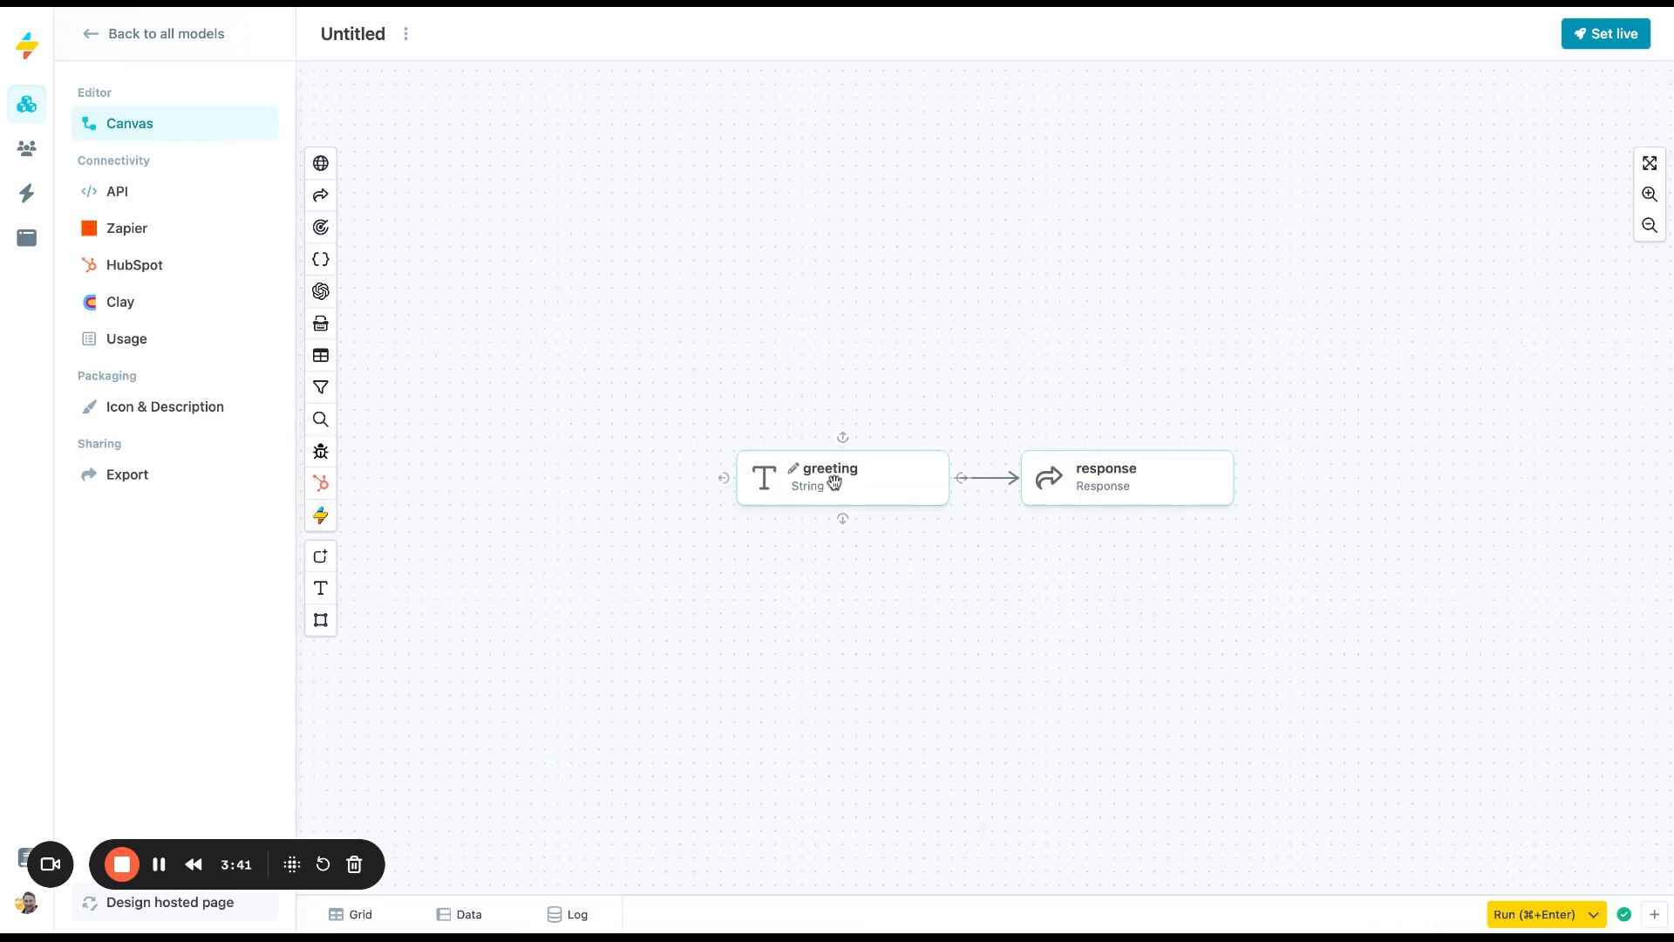
{"action": "left_click", "coordinate": [815, 485]}
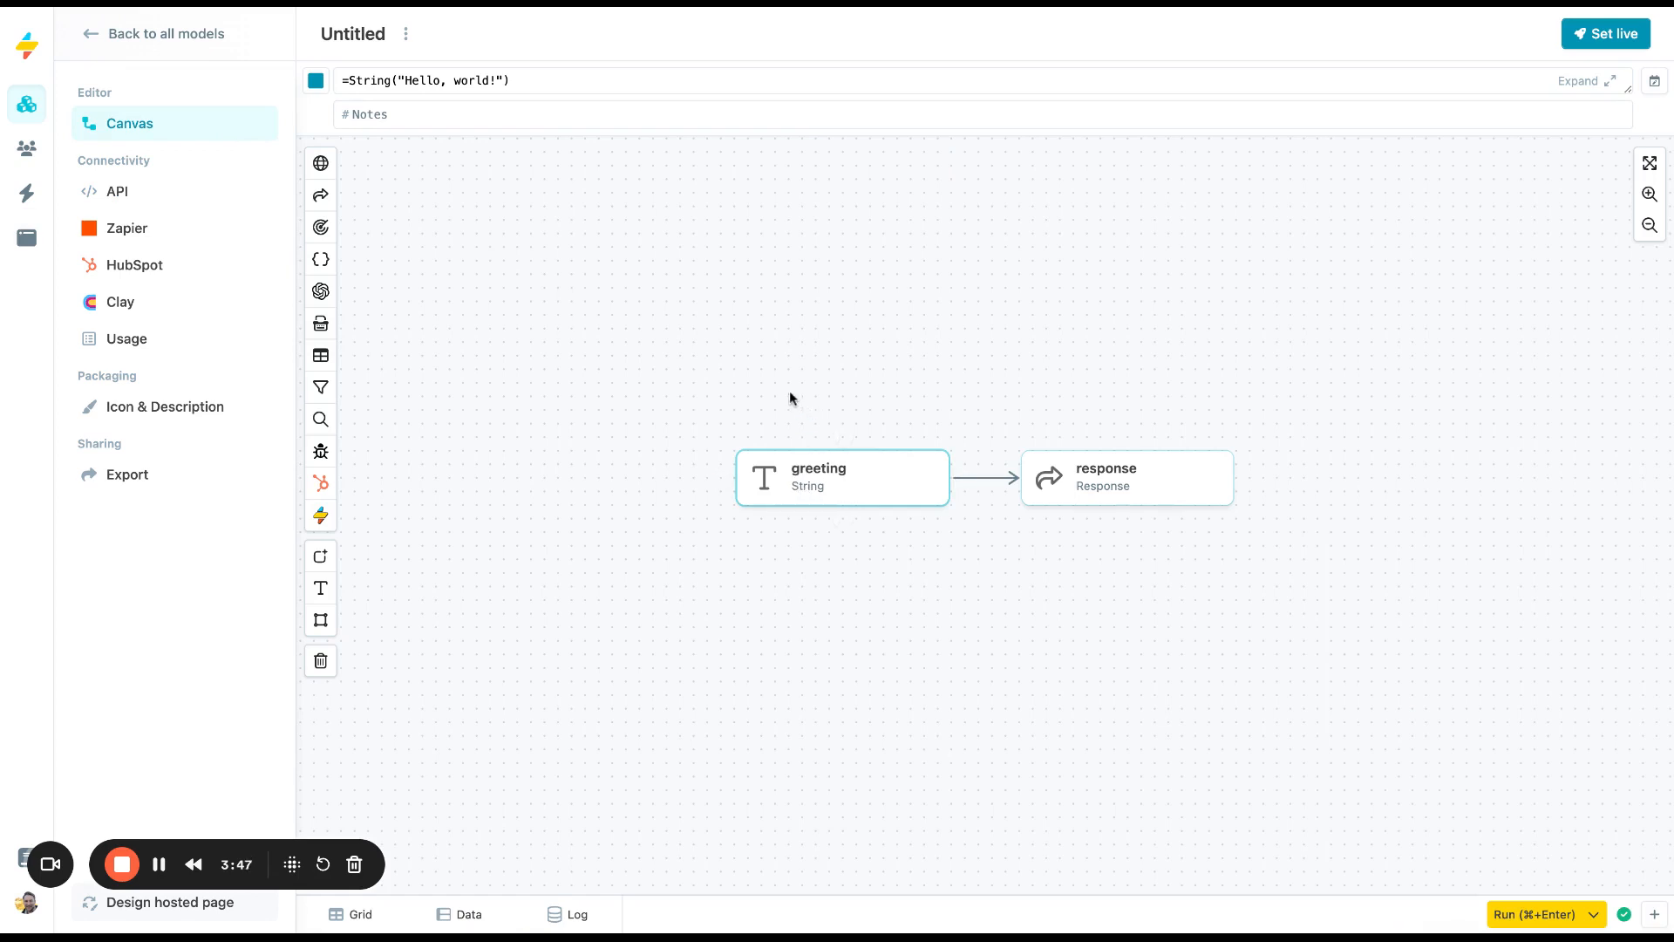
{"action": "left_click", "coordinate": [768, 348]}
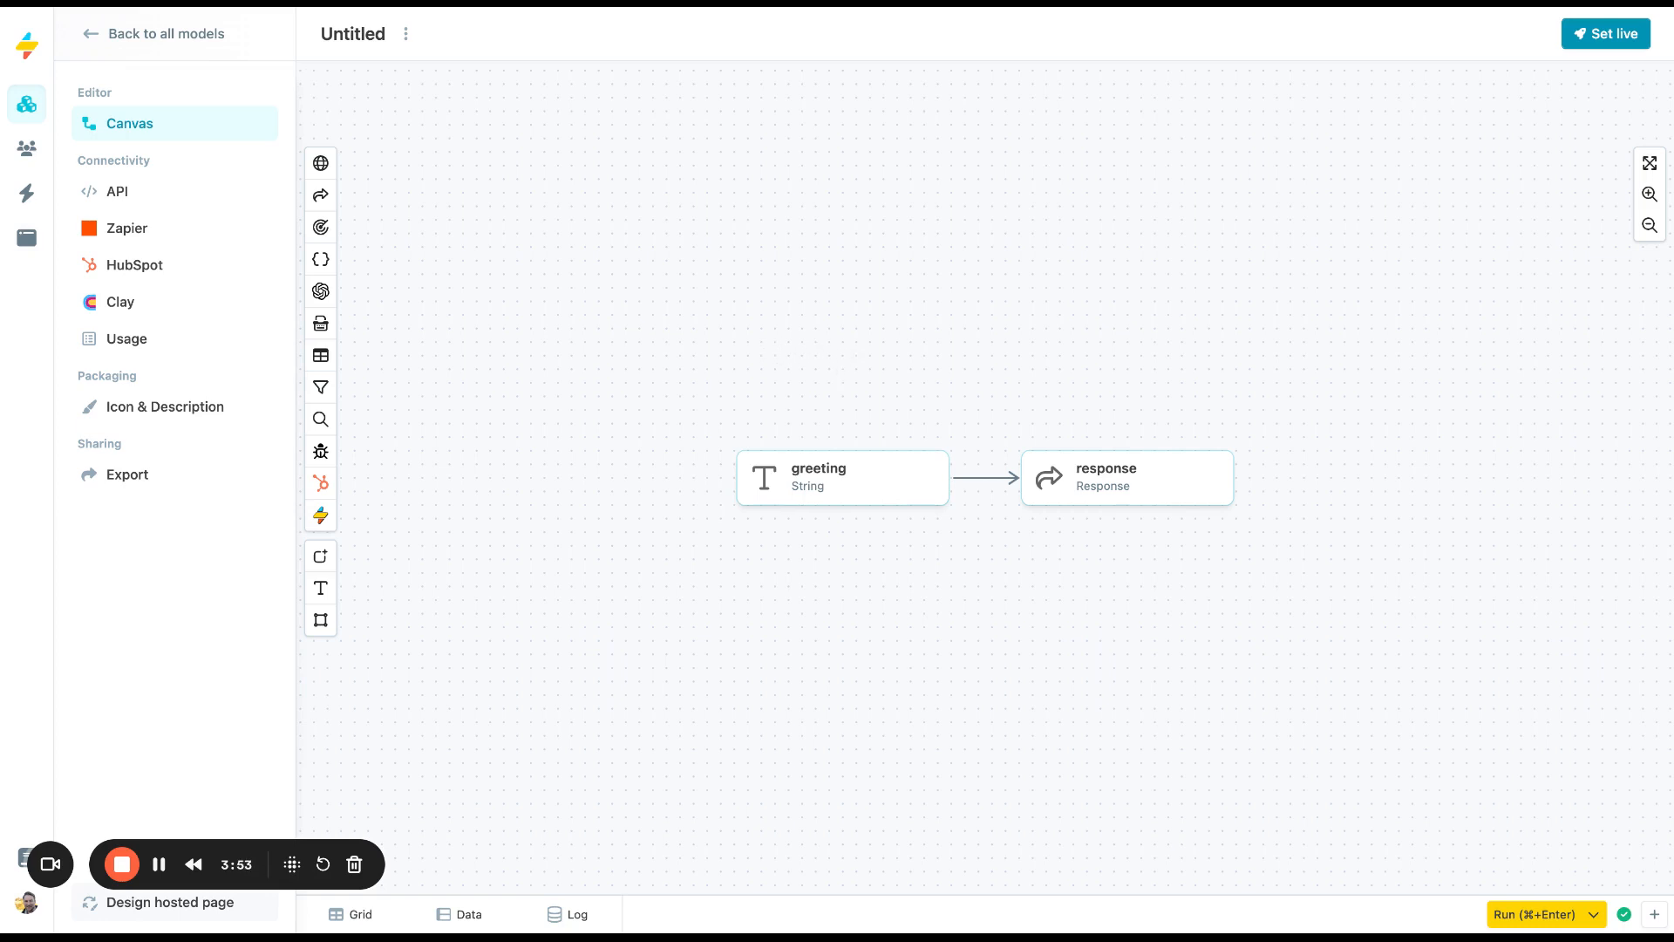
{"action": "double_click", "coordinate": [717, 385]}
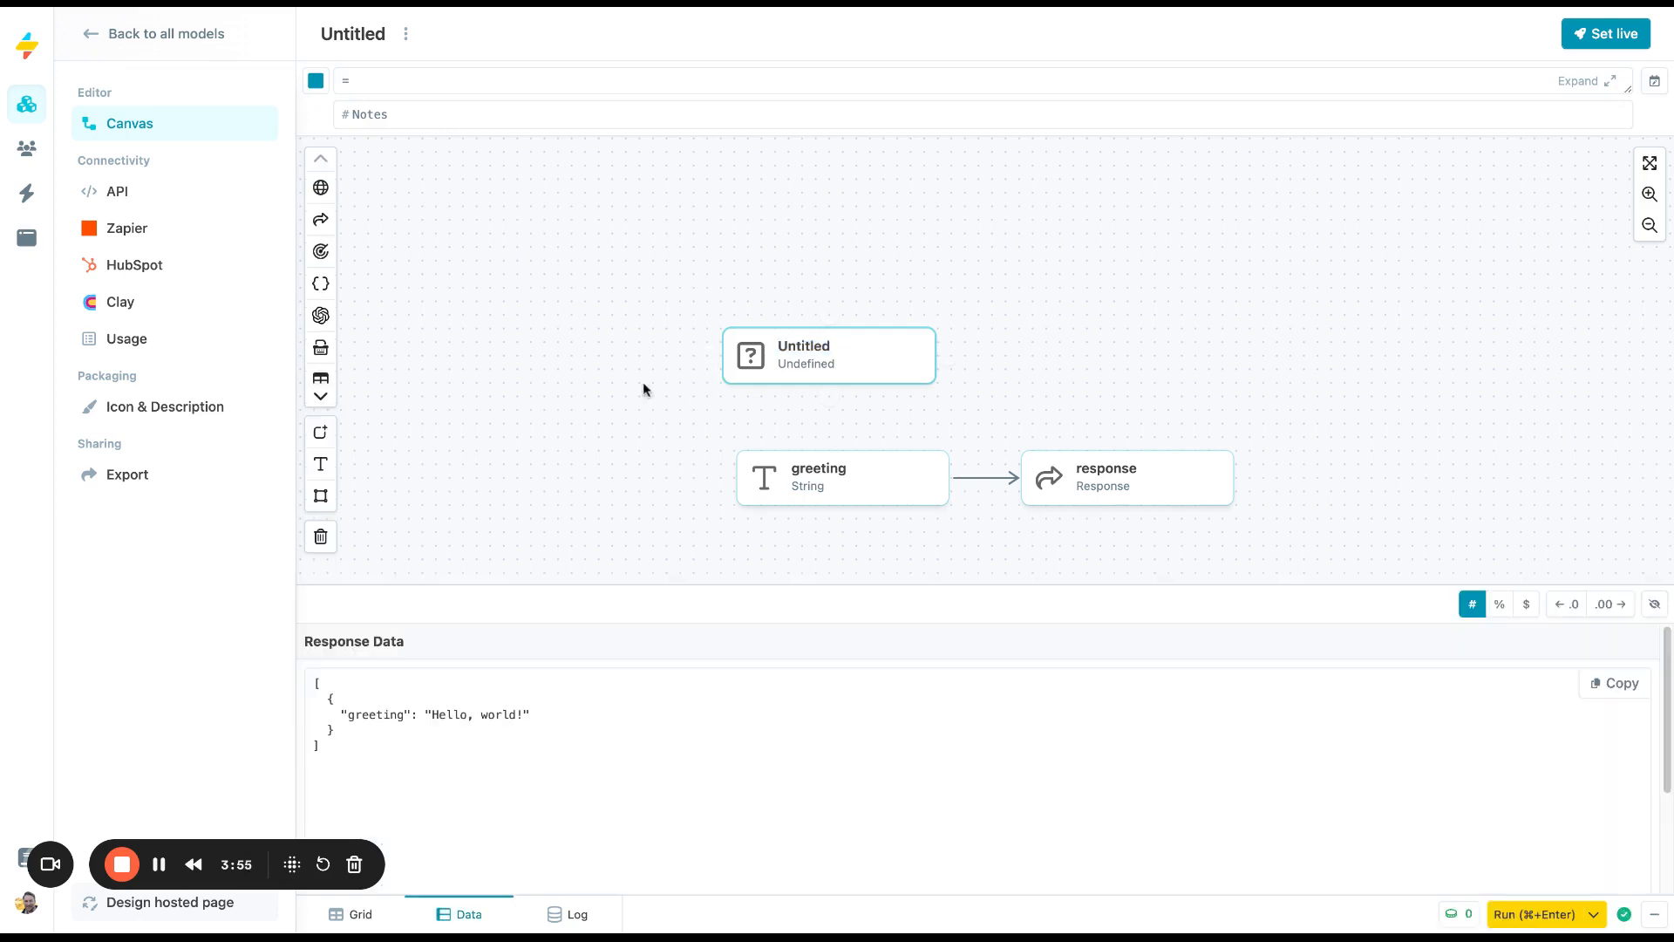
{"action": "left_click_drag", "start_coordinate": [875, 364], "coordinate": [861, 365]}
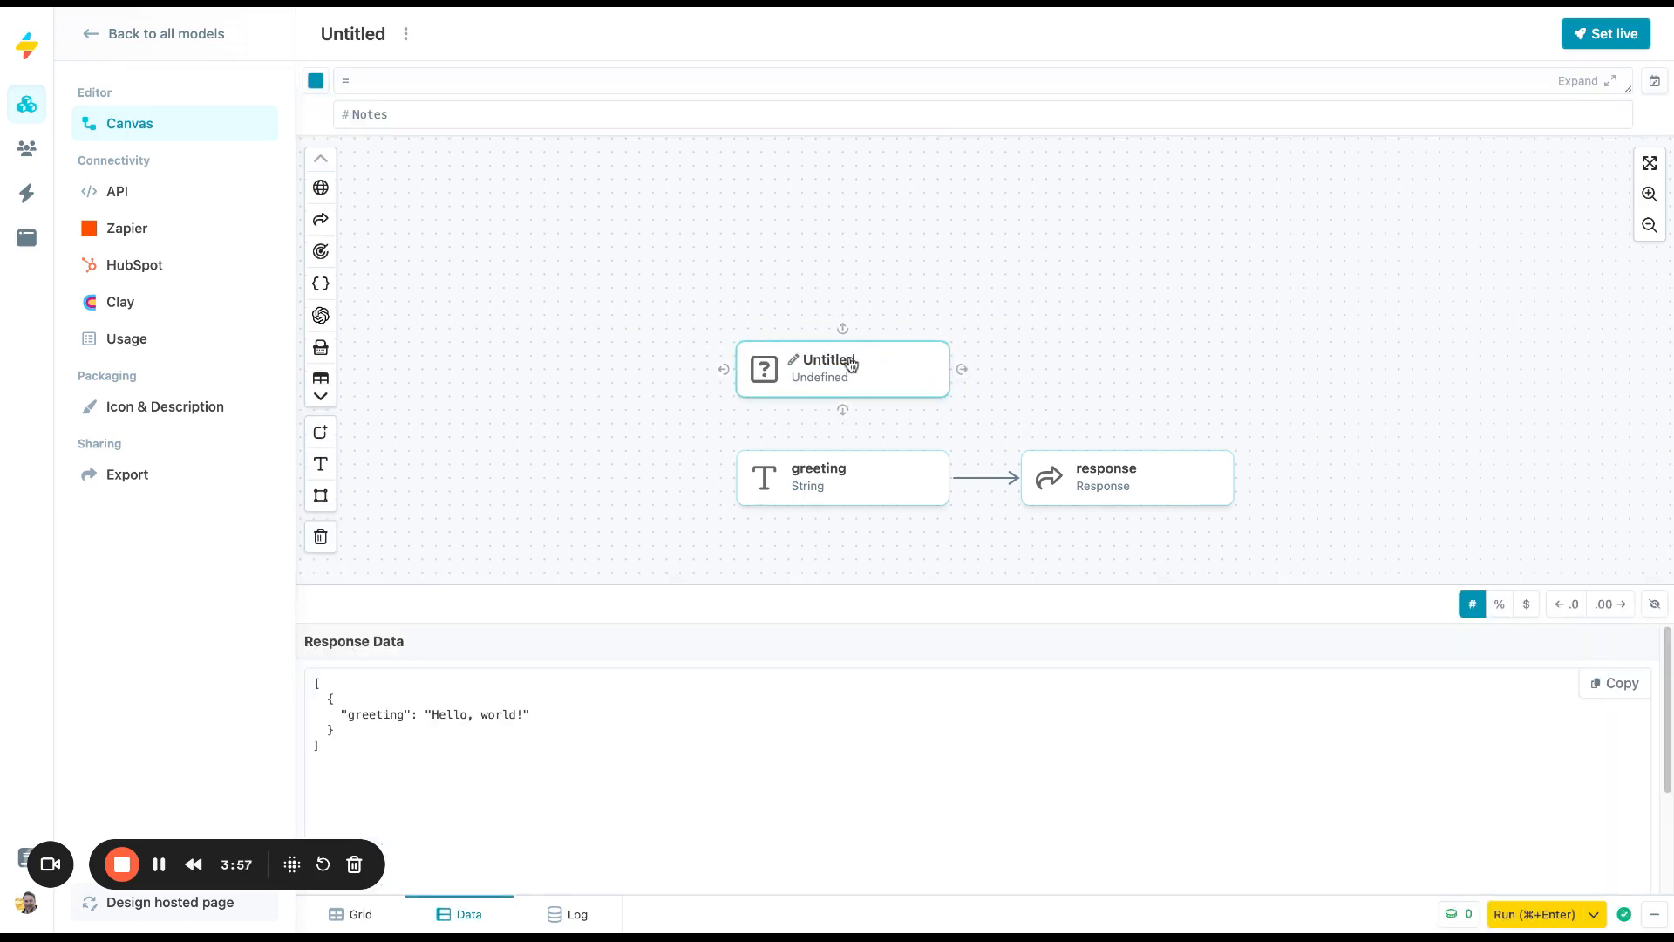
{"action": "double_click", "coordinate": [849, 364]}
{"action": "type", "text": "name"}
Step: Give the name event a String formula with a sample first name as default and <name> as its external parameter
{"action": "left_click", "coordinate": [450, 81]}
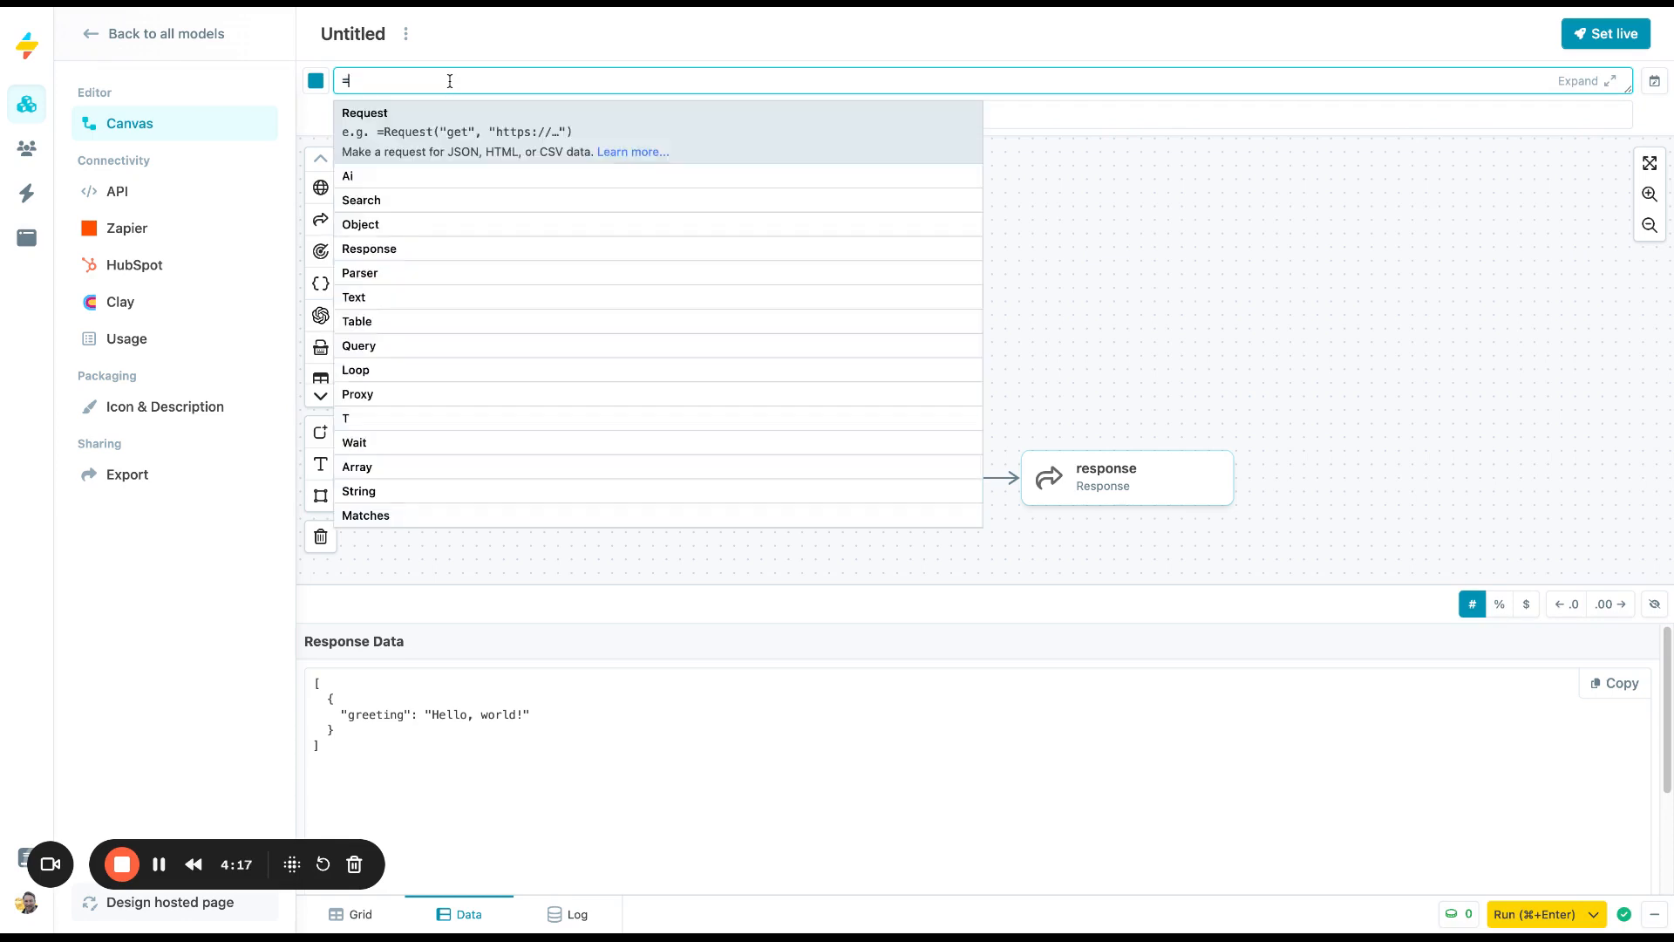
{"action": "type", "text": "String(\""}
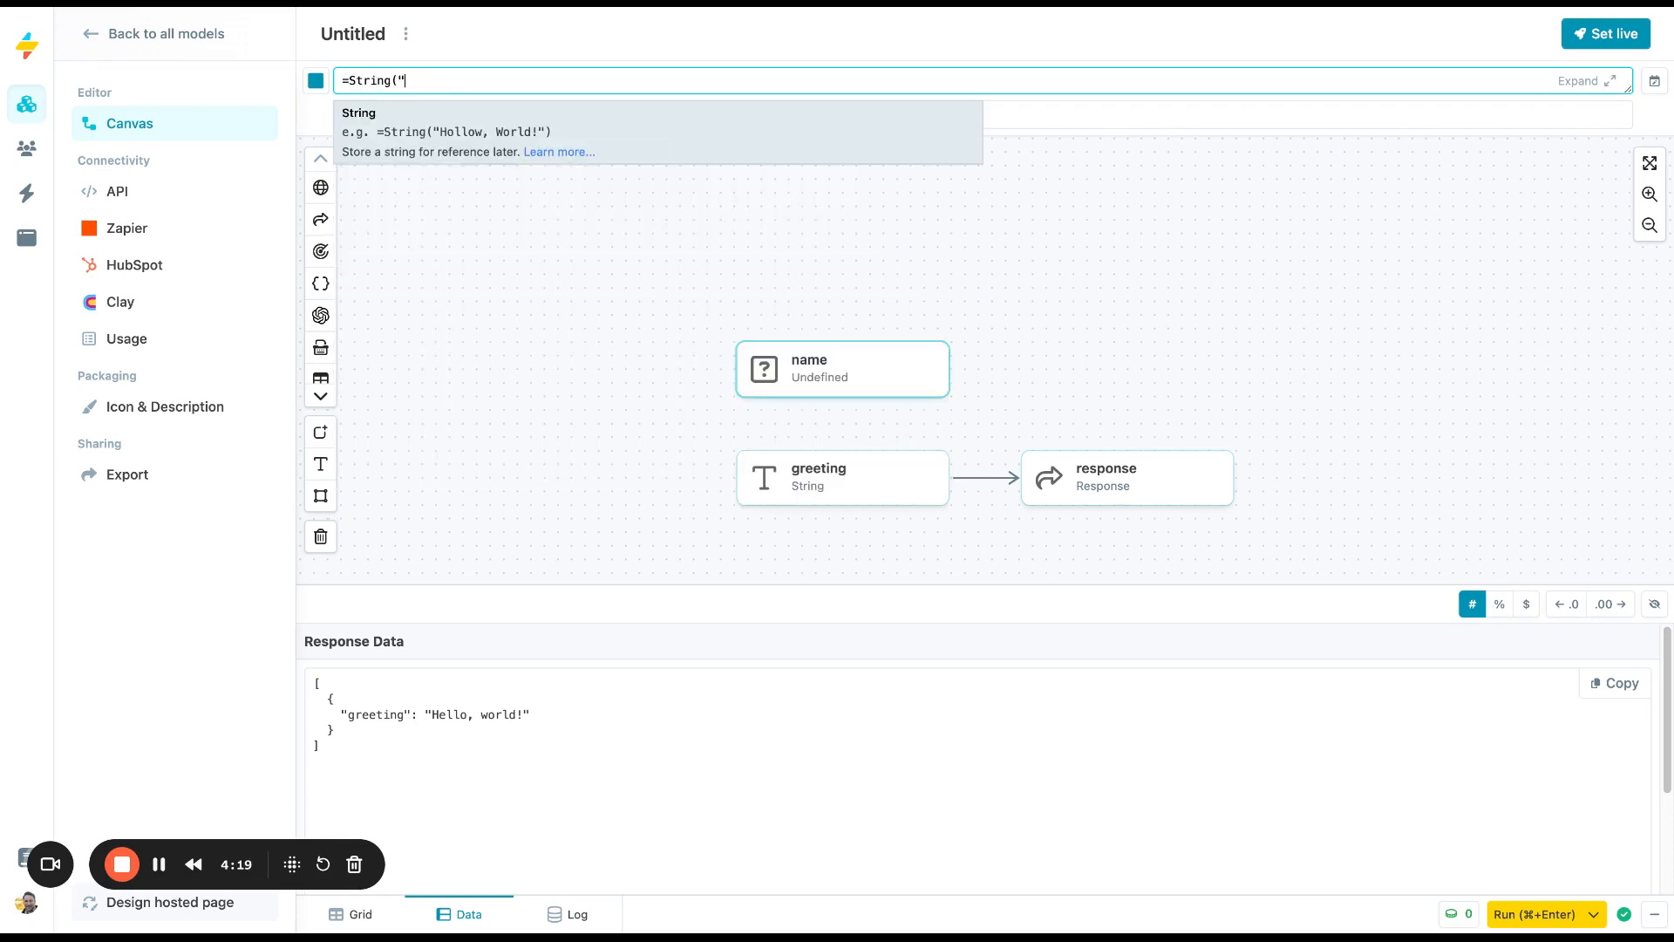
{"action": "type", "text": "Matt\"<name>"}
{"action": "double_click", "coordinate": [467, 80]}
{"action": "left_click", "coordinate": [504, 74]}
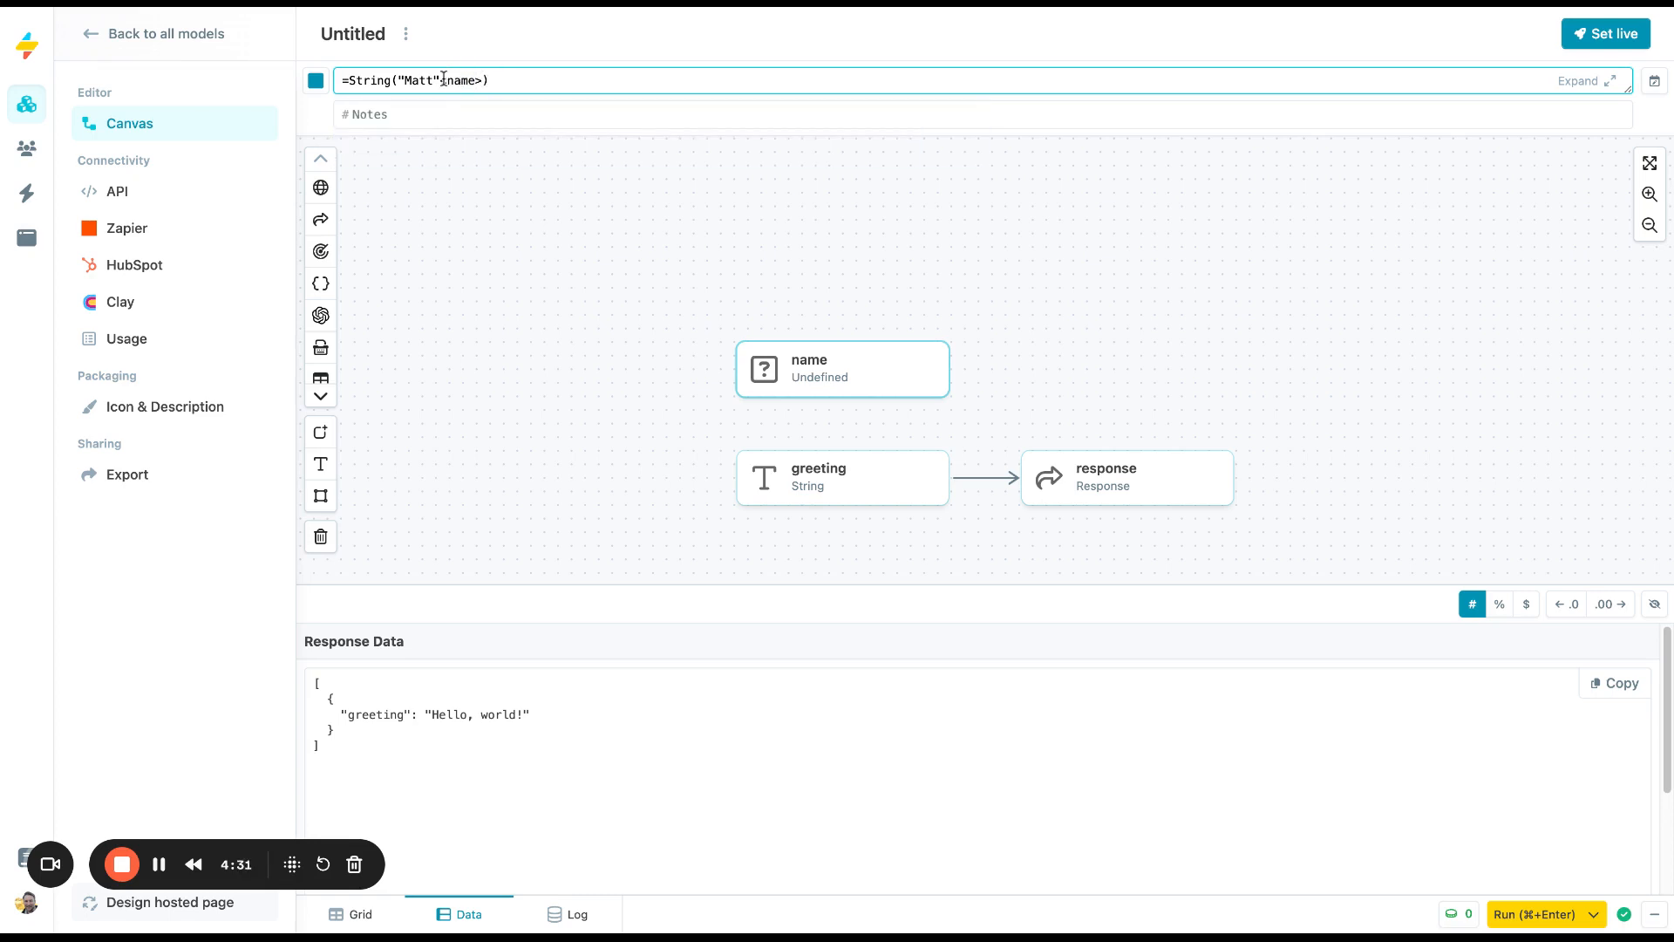
{"action": "left_click_drag", "start_coordinate": [440, 79], "coordinate": [400, 78]}
{"action": "double_click", "coordinate": [463, 80]}
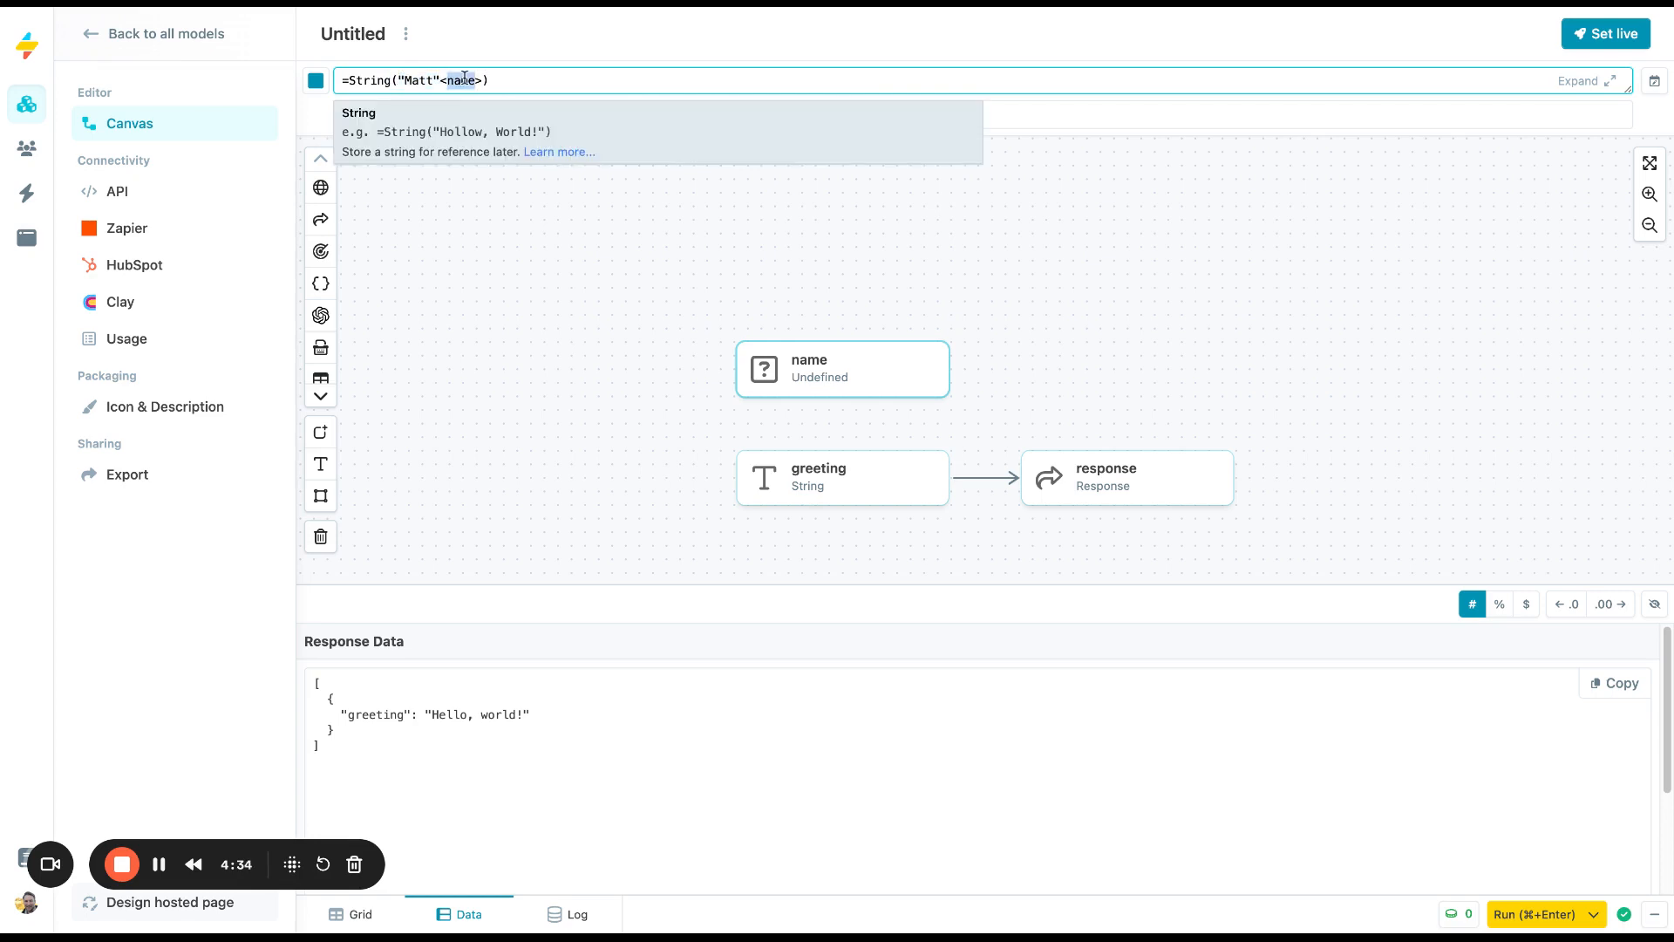
{"action": "left_click", "coordinate": [511, 77]}
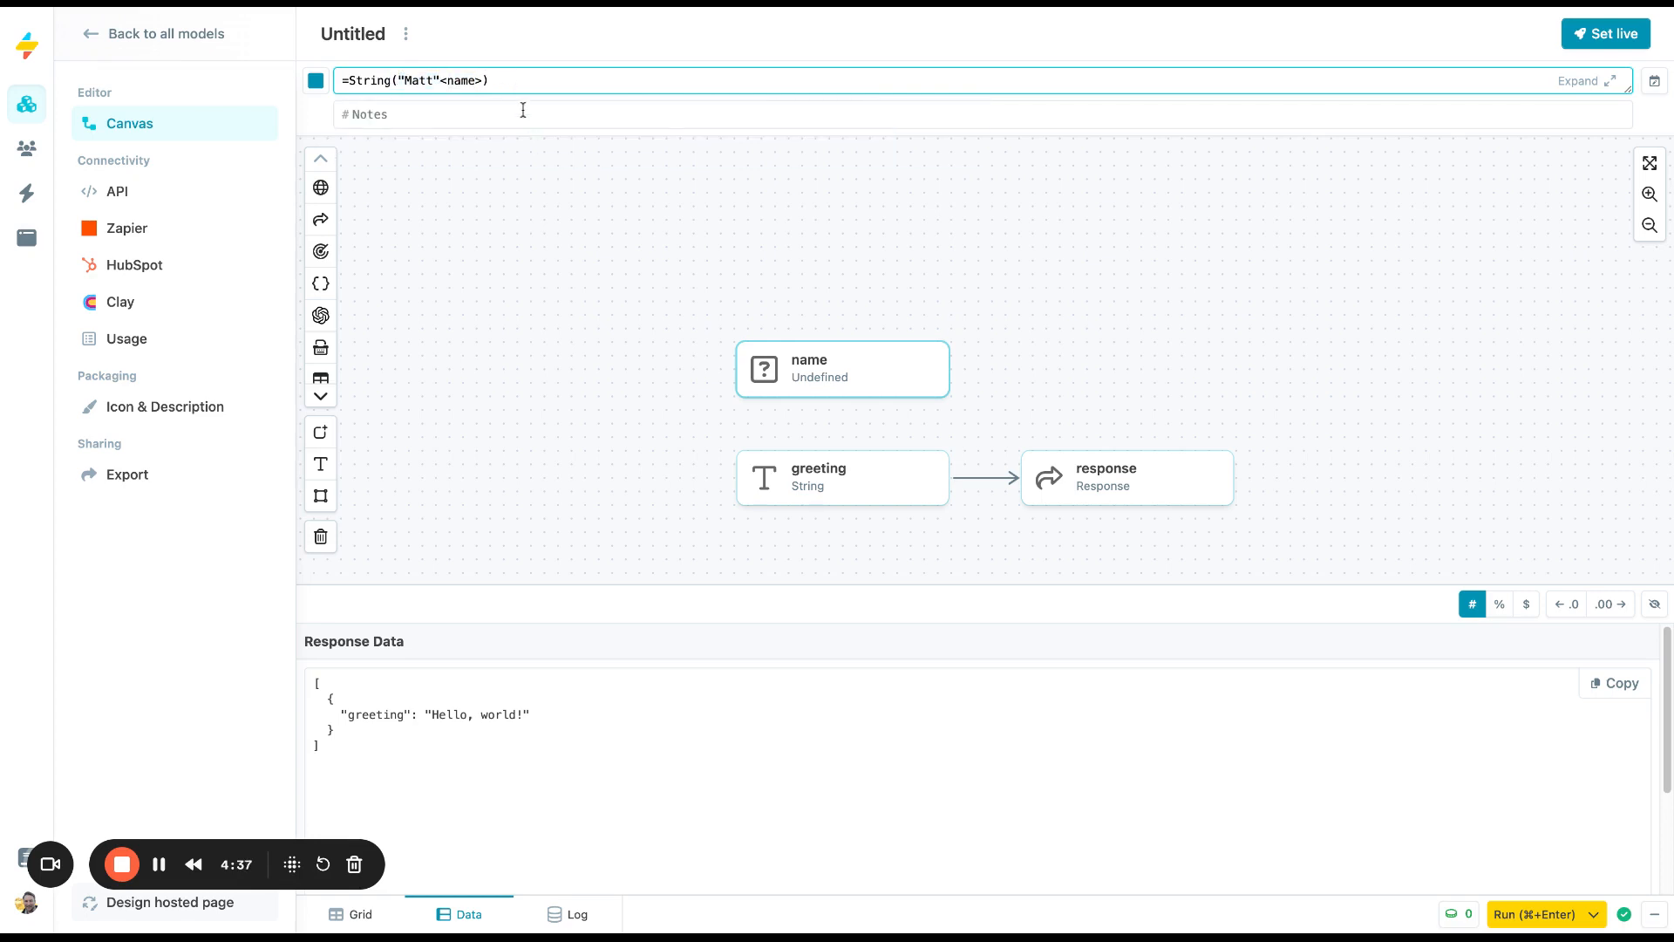
{"action": "key", "text": "Return"}
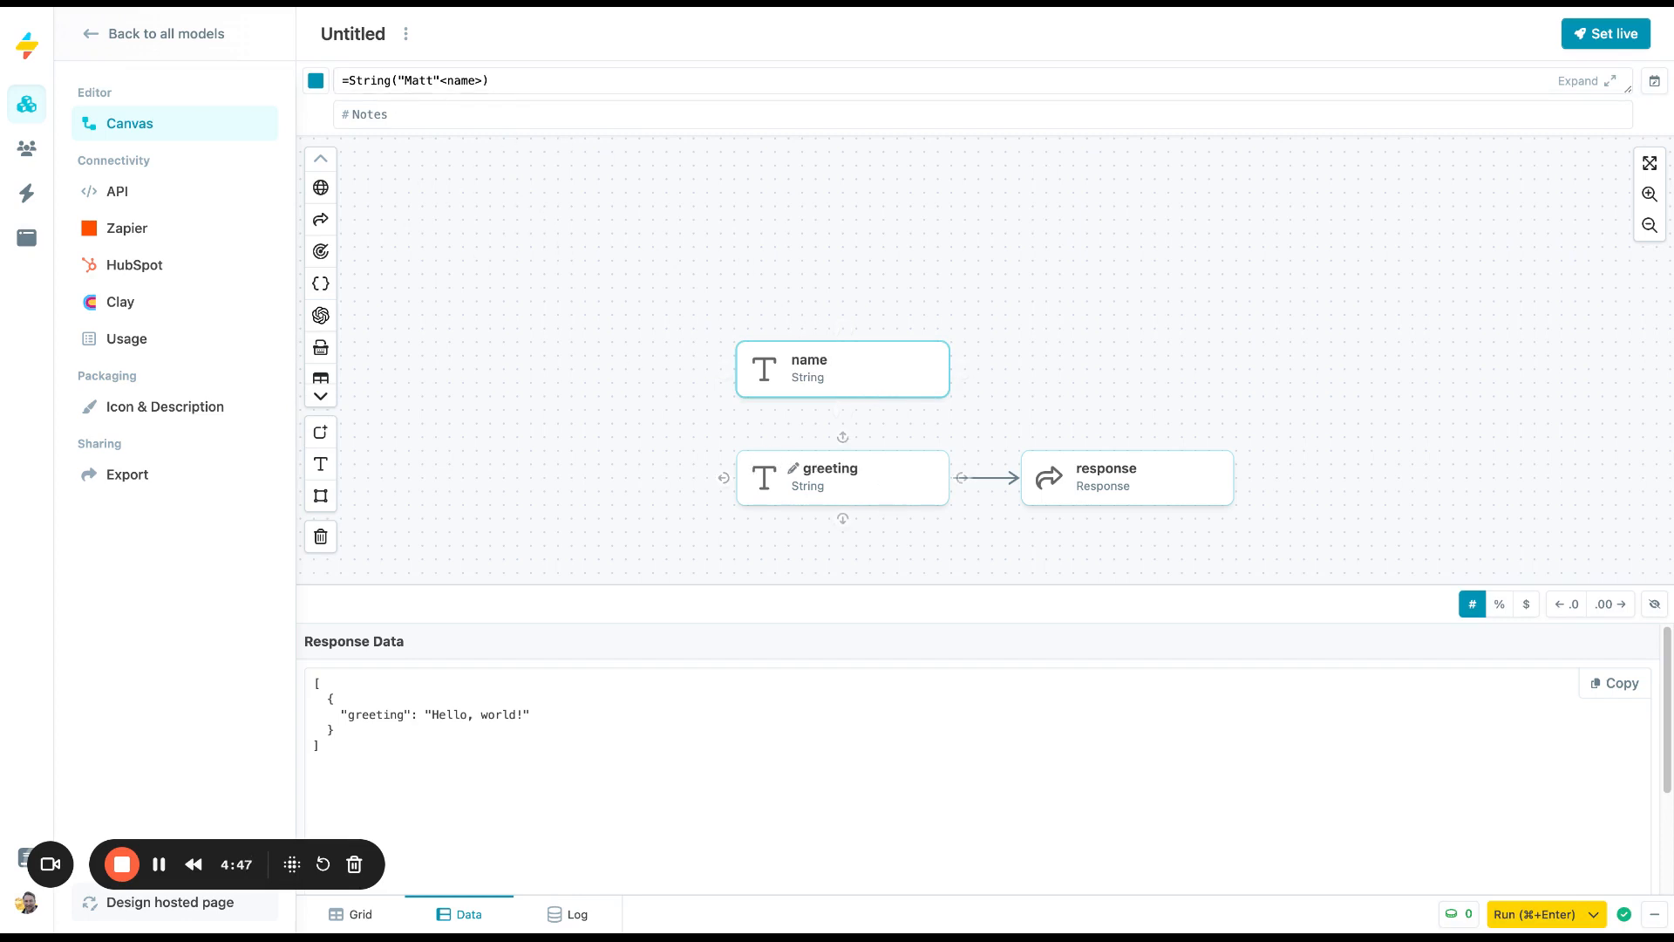
Step: Replace "world" in the greeting event's formula with the reference {{ name }}
{"action": "left_click", "coordinate": [843, 477]}
{"action": "left_click", "coordinate": [484, 81]}
{"action": "double_click", "coordinate": [481, 81]}
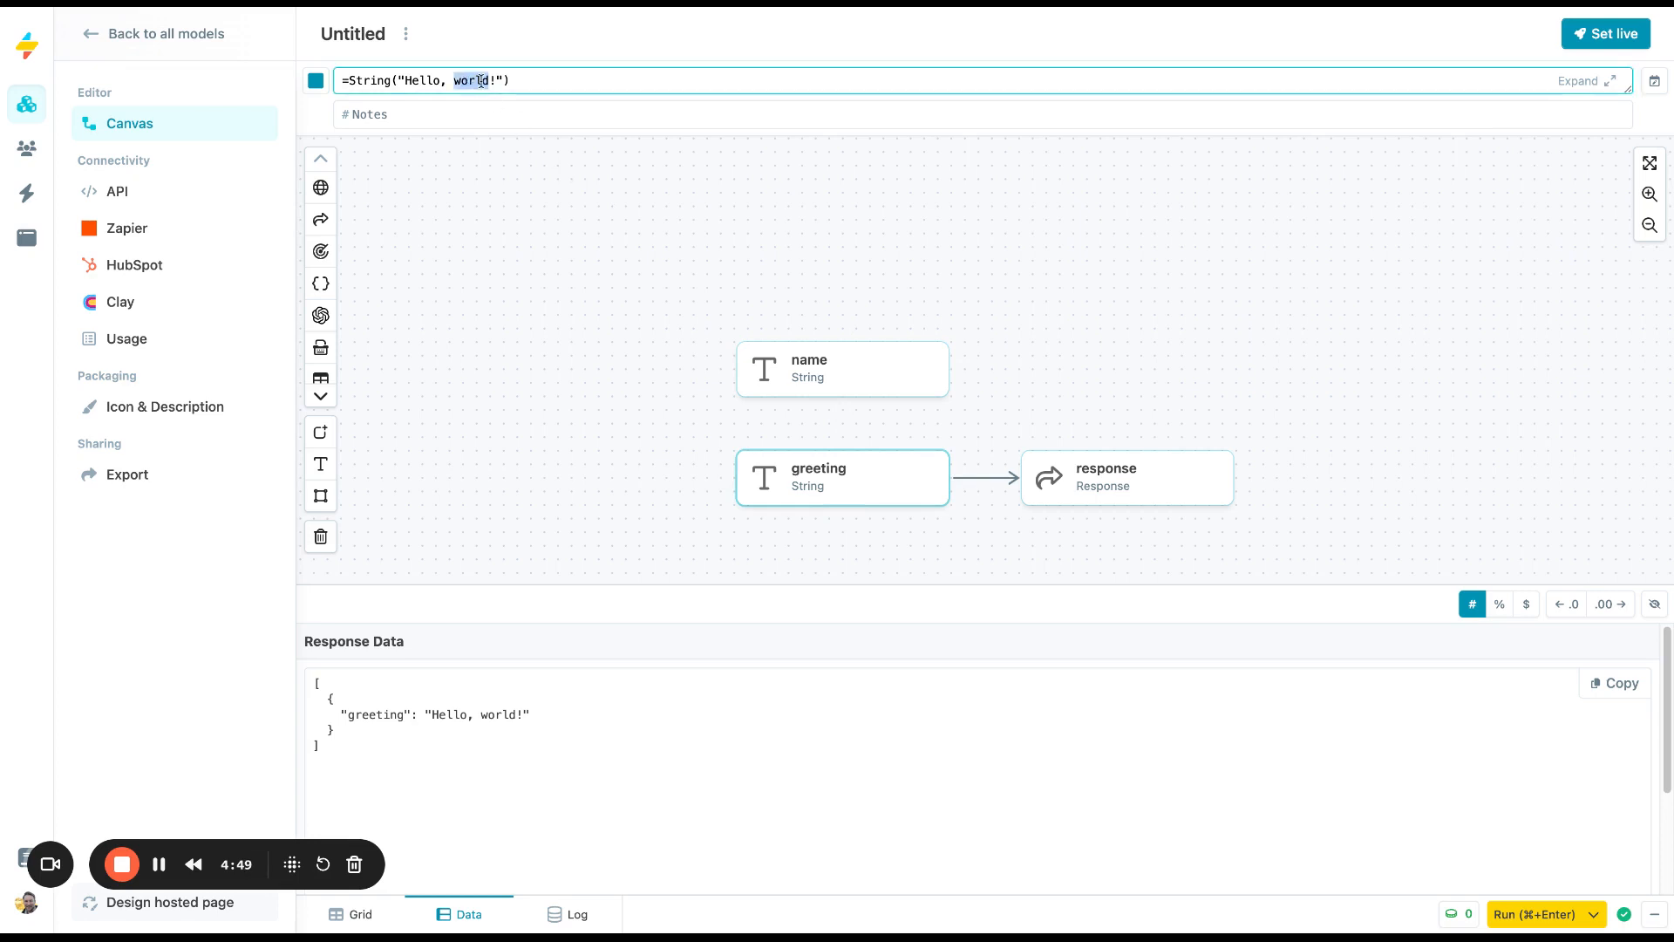
{"action": "key", "text": "BackSpace"}
{"action": "type", "text": "{{ name }}"}
{"action": "mouse_move", "coordinate": [827, 370]}
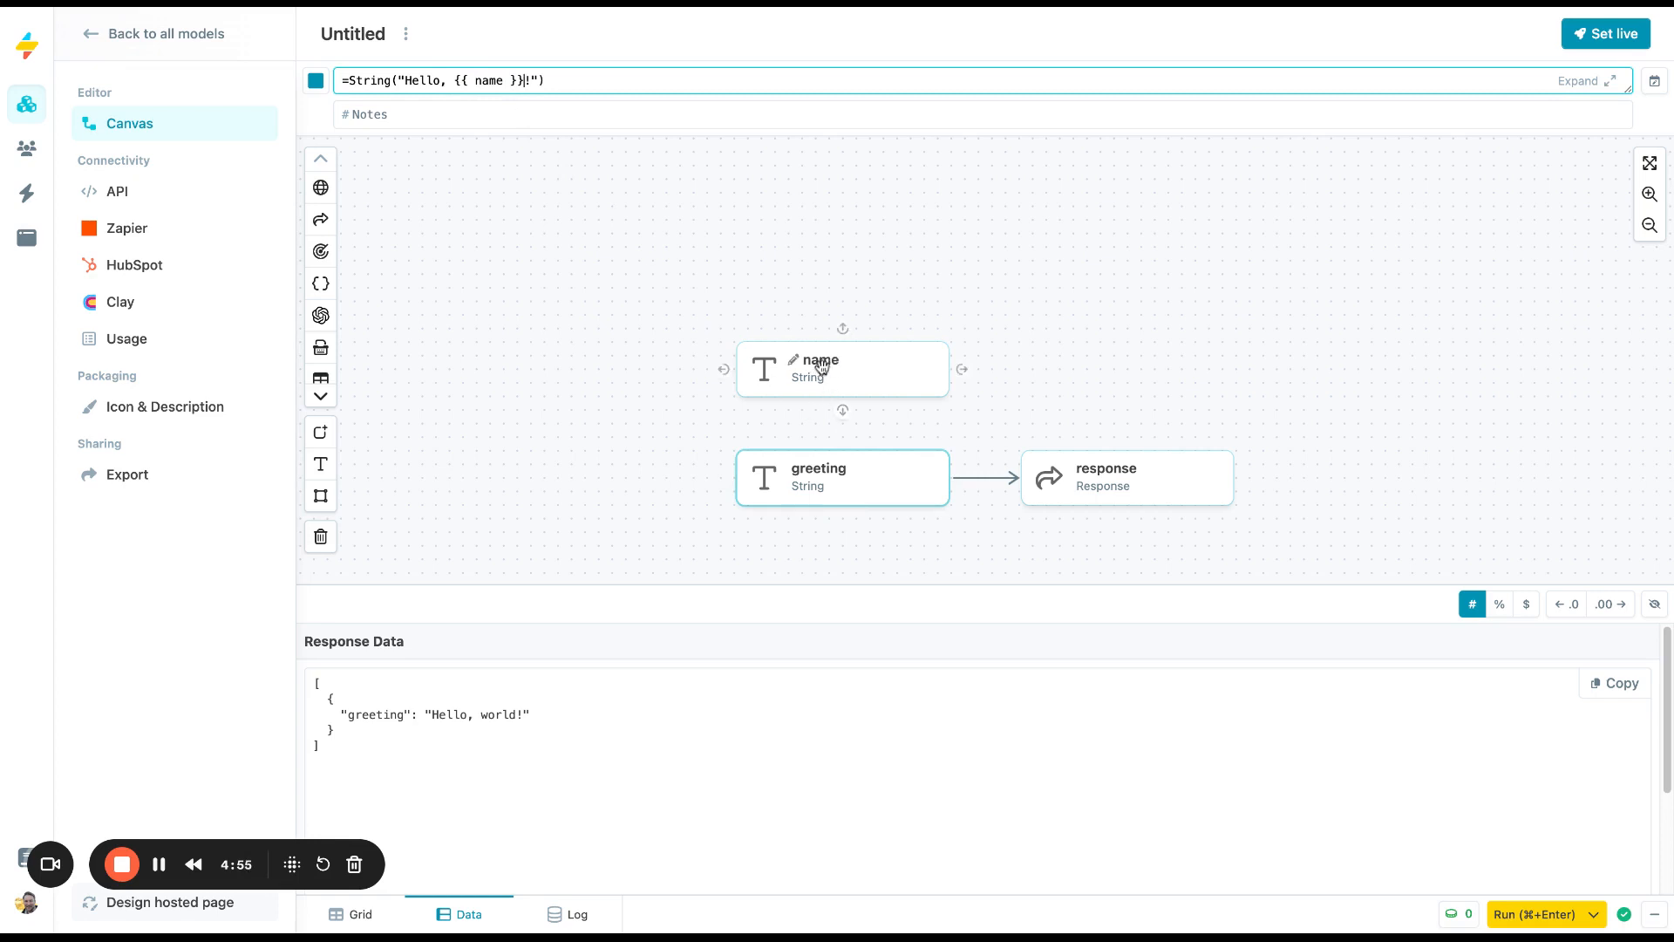
{"action": "left_click", "coordinate": [595, 343]}
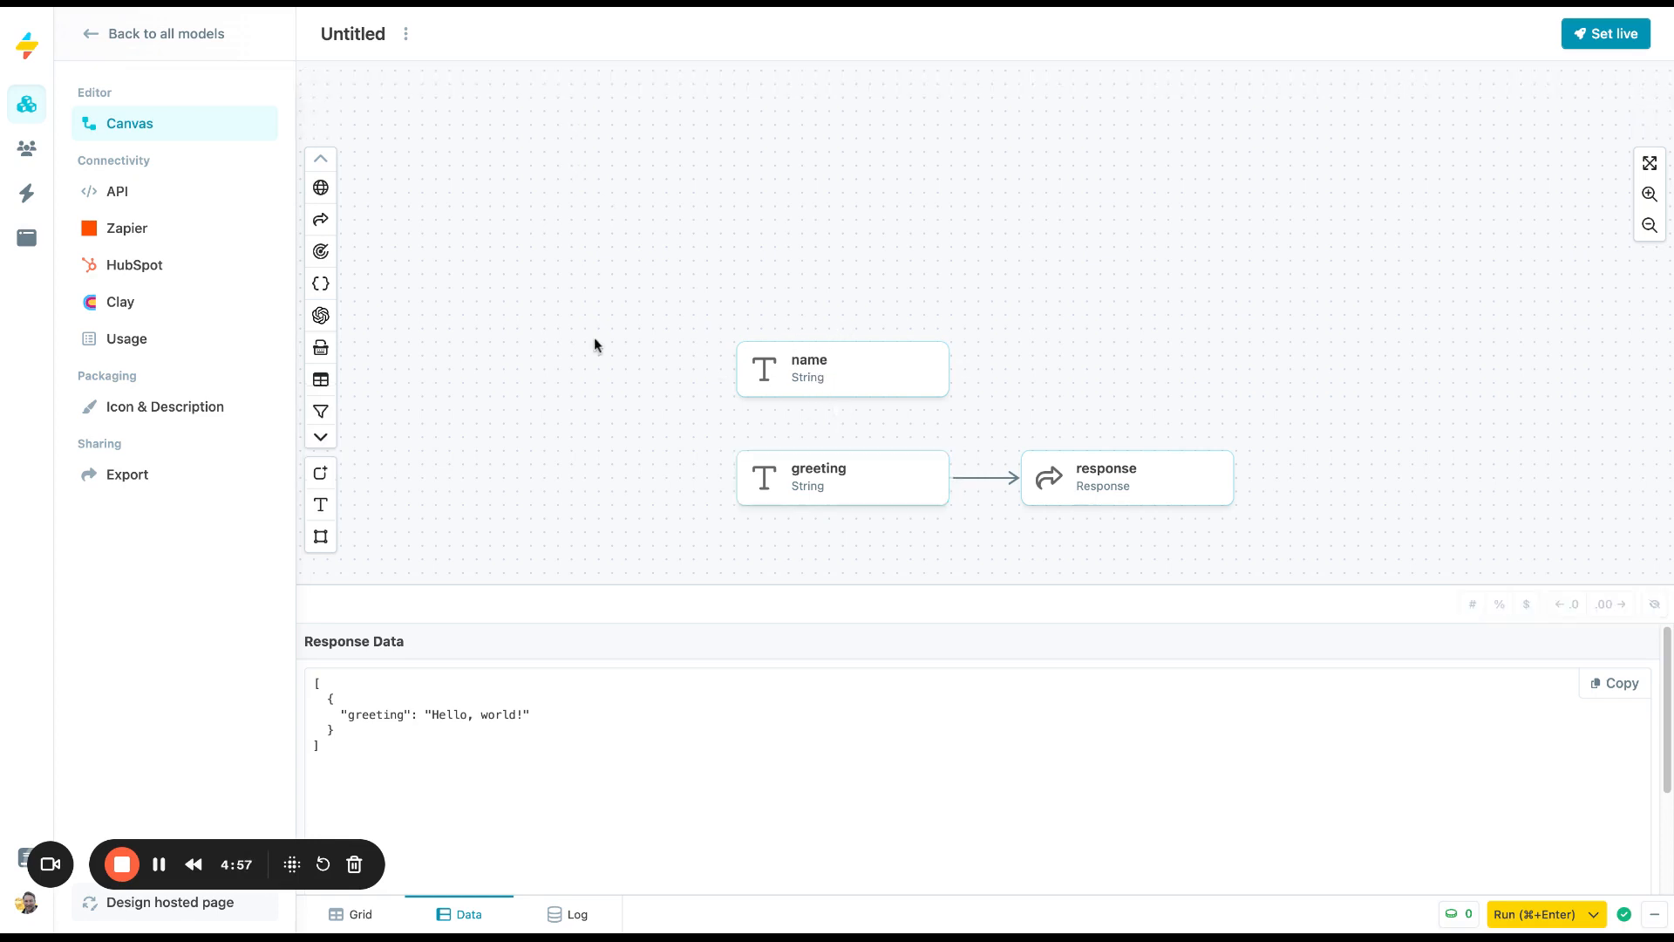
Step: Run the model and compare the greeting in the response data with the greeting and name events' formulas
{"action": "left_click", "coordinate": [489, 714]}
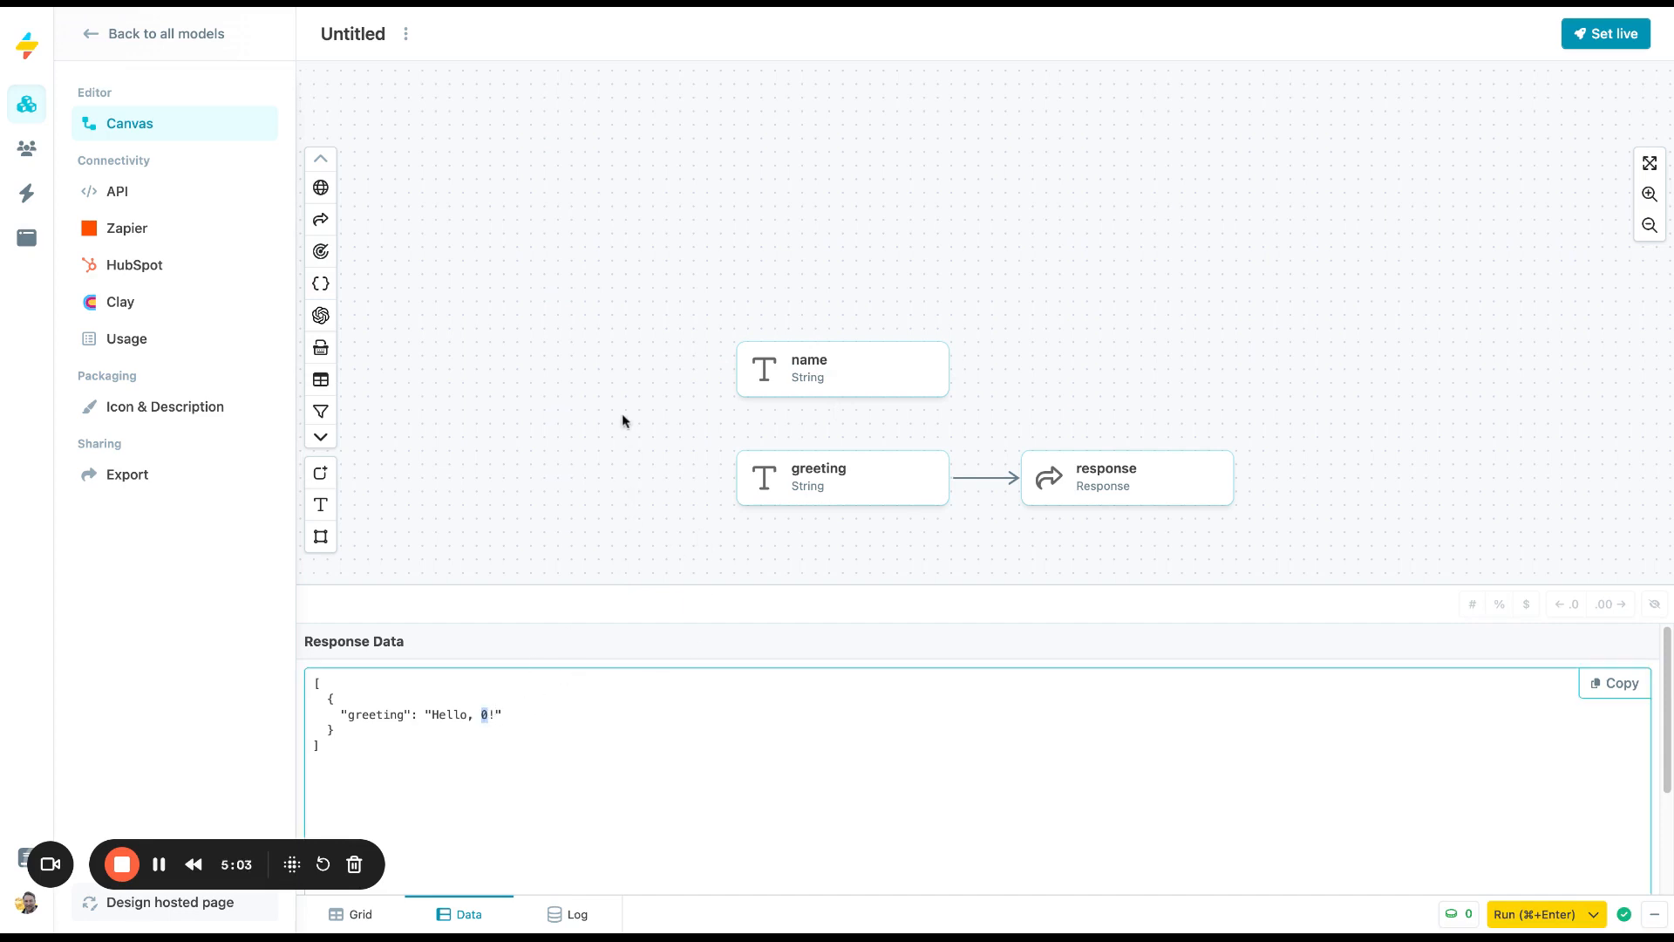
{"action": "left_click", "coordinate": [886, 479]}
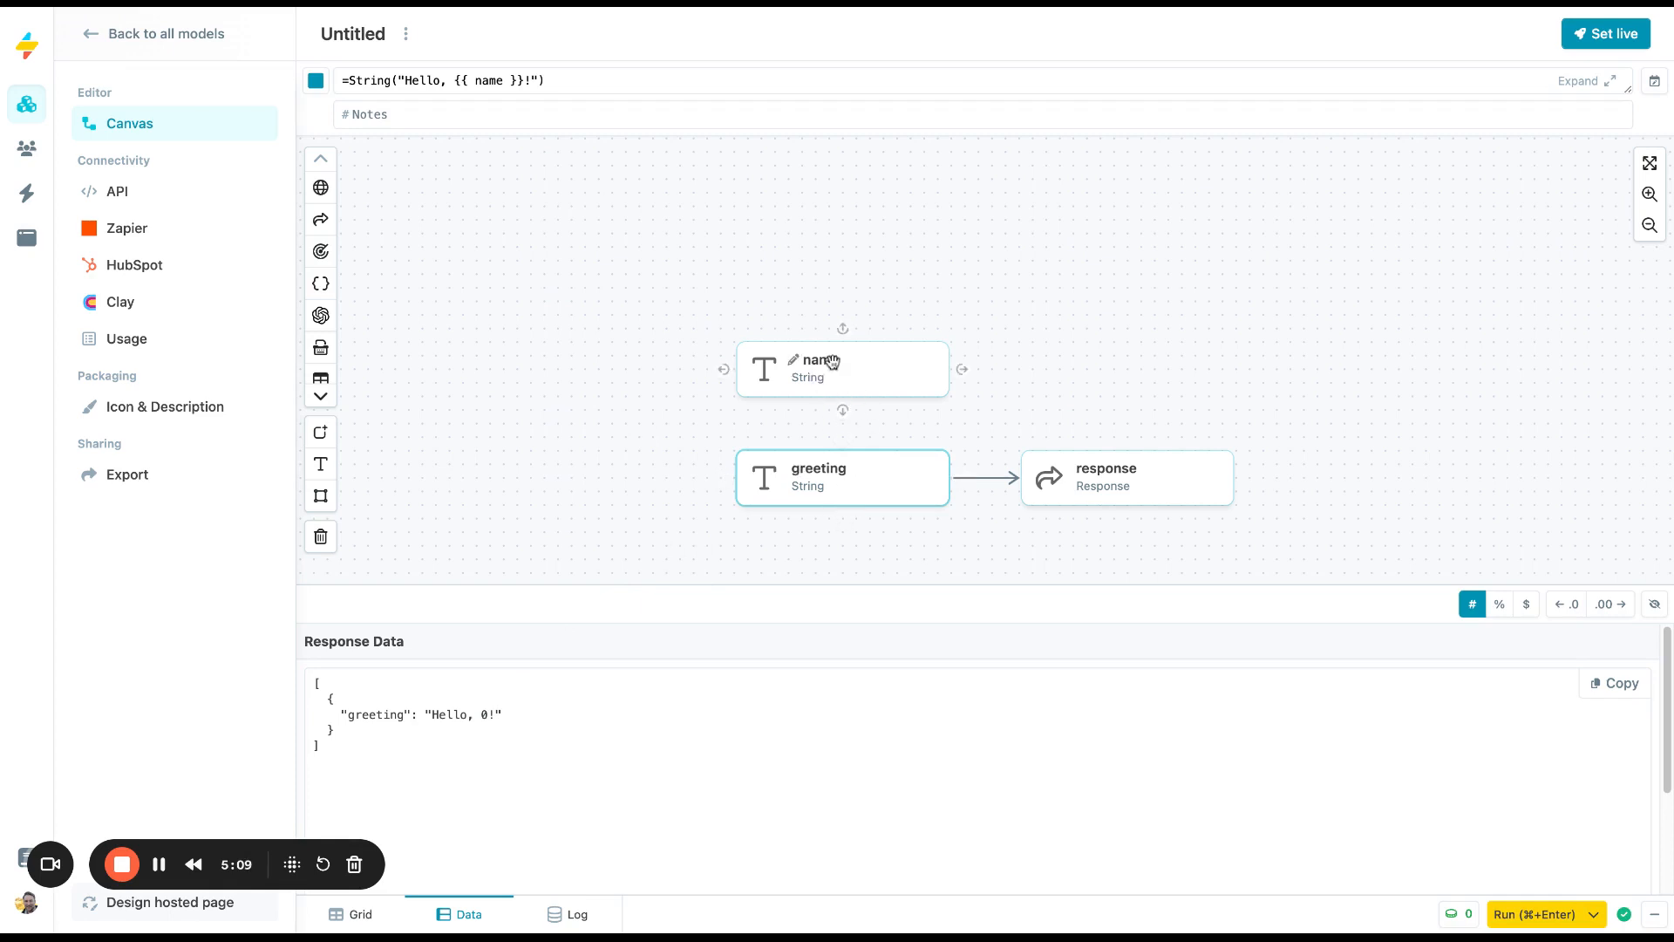
{"action": "left_click", "coordinate": [859, 366]}
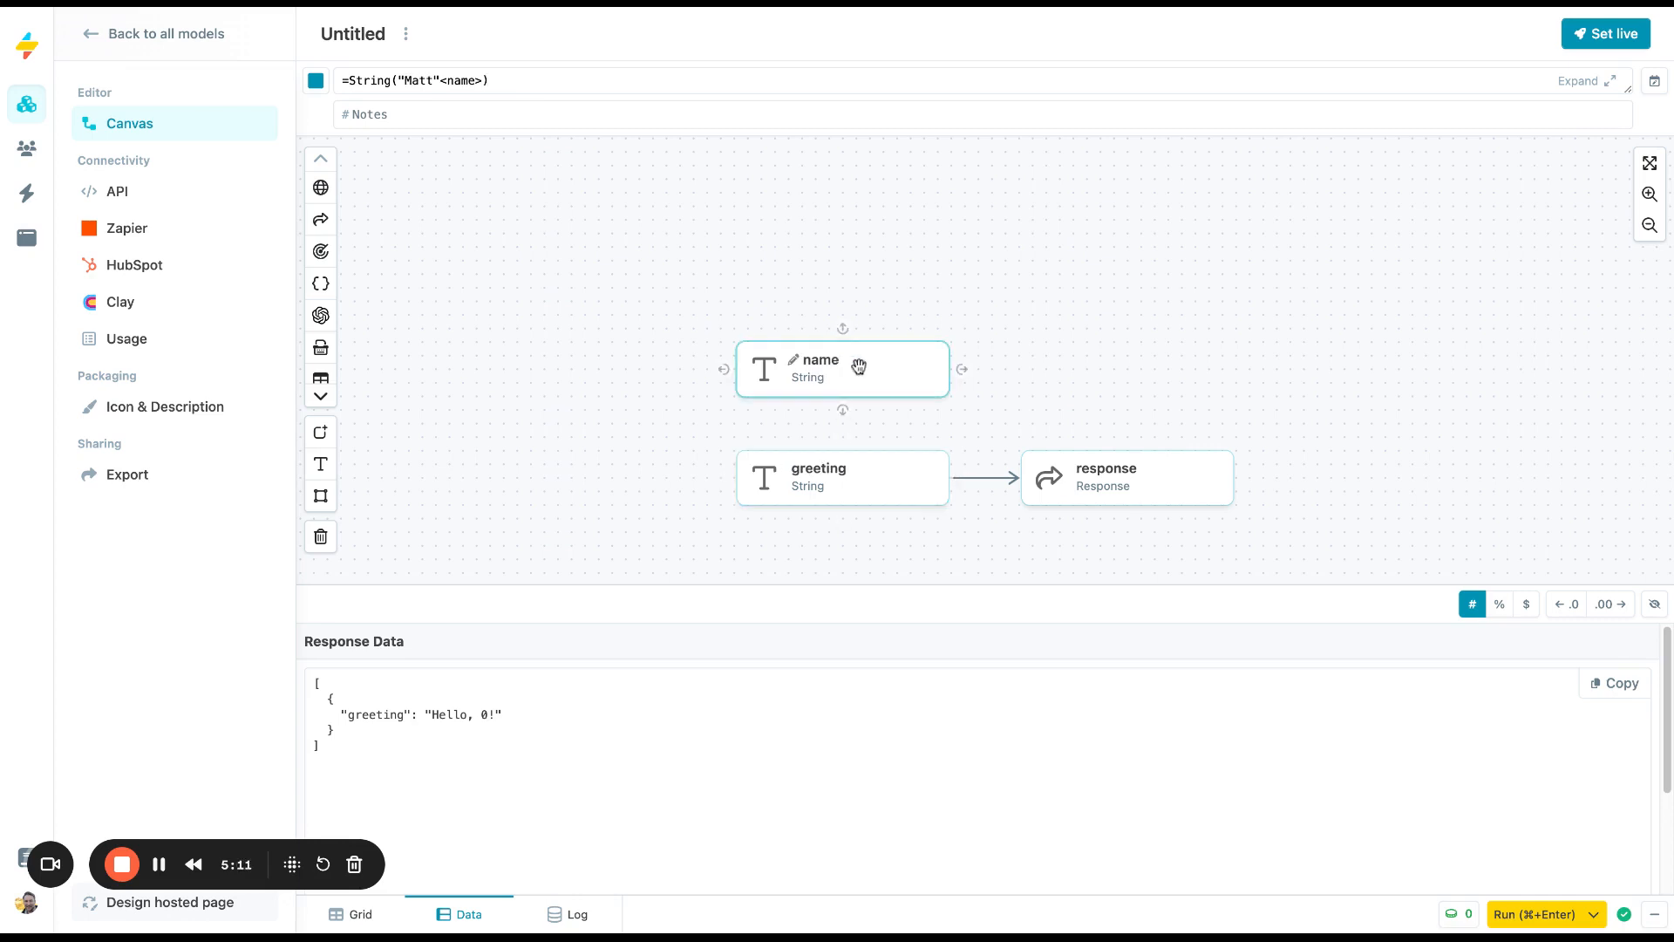
{"action": "left_click", "coordinate": [854, 469]}
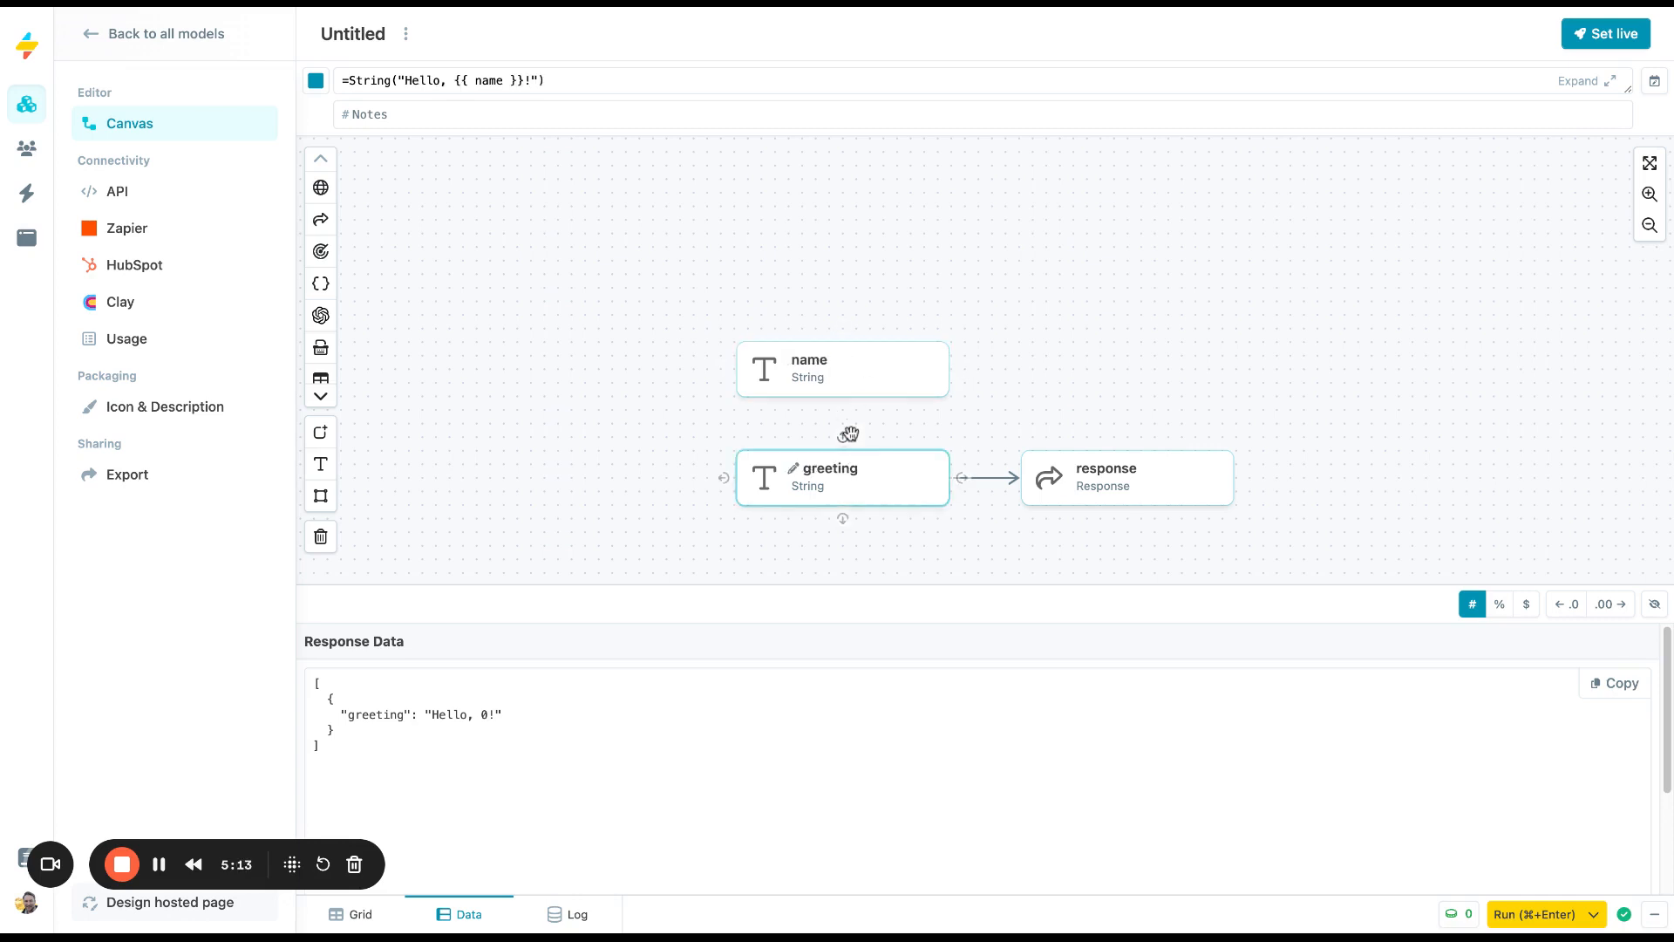
Step: Connect the name event to the greeting event, rerun the model and review the formulas along the chain
{"action": "left_click_drag", "start_coordinate": [845, 411], "coordinate": [845, 465]}
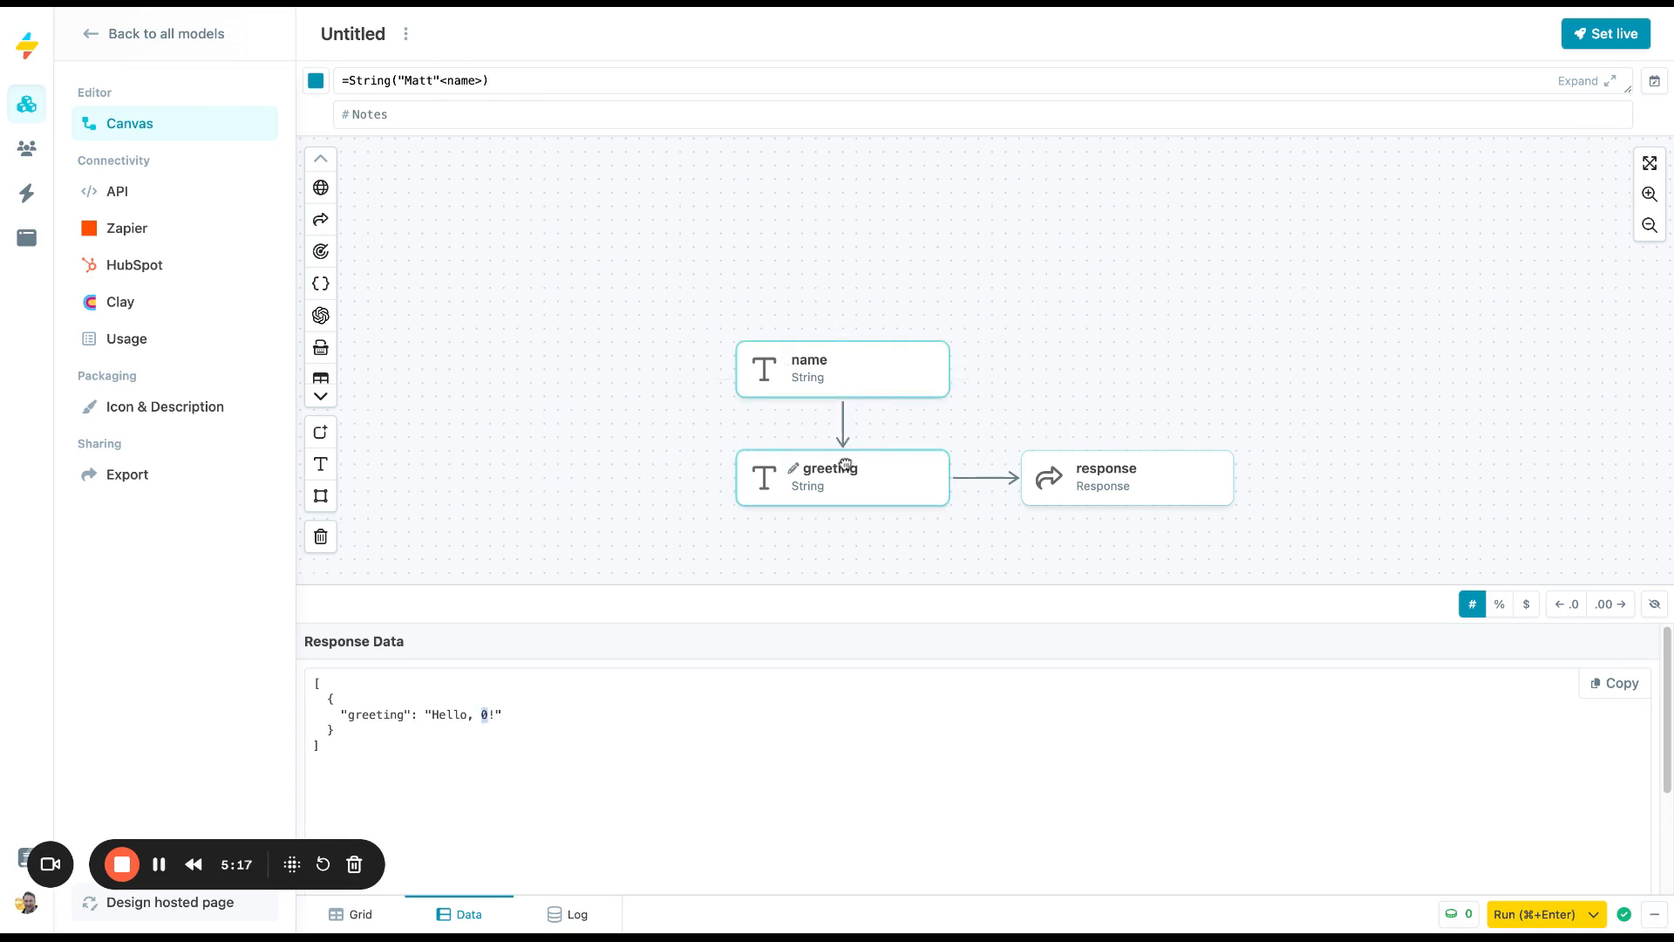
{"action": "left_click", "coordinate": [844, 473]}
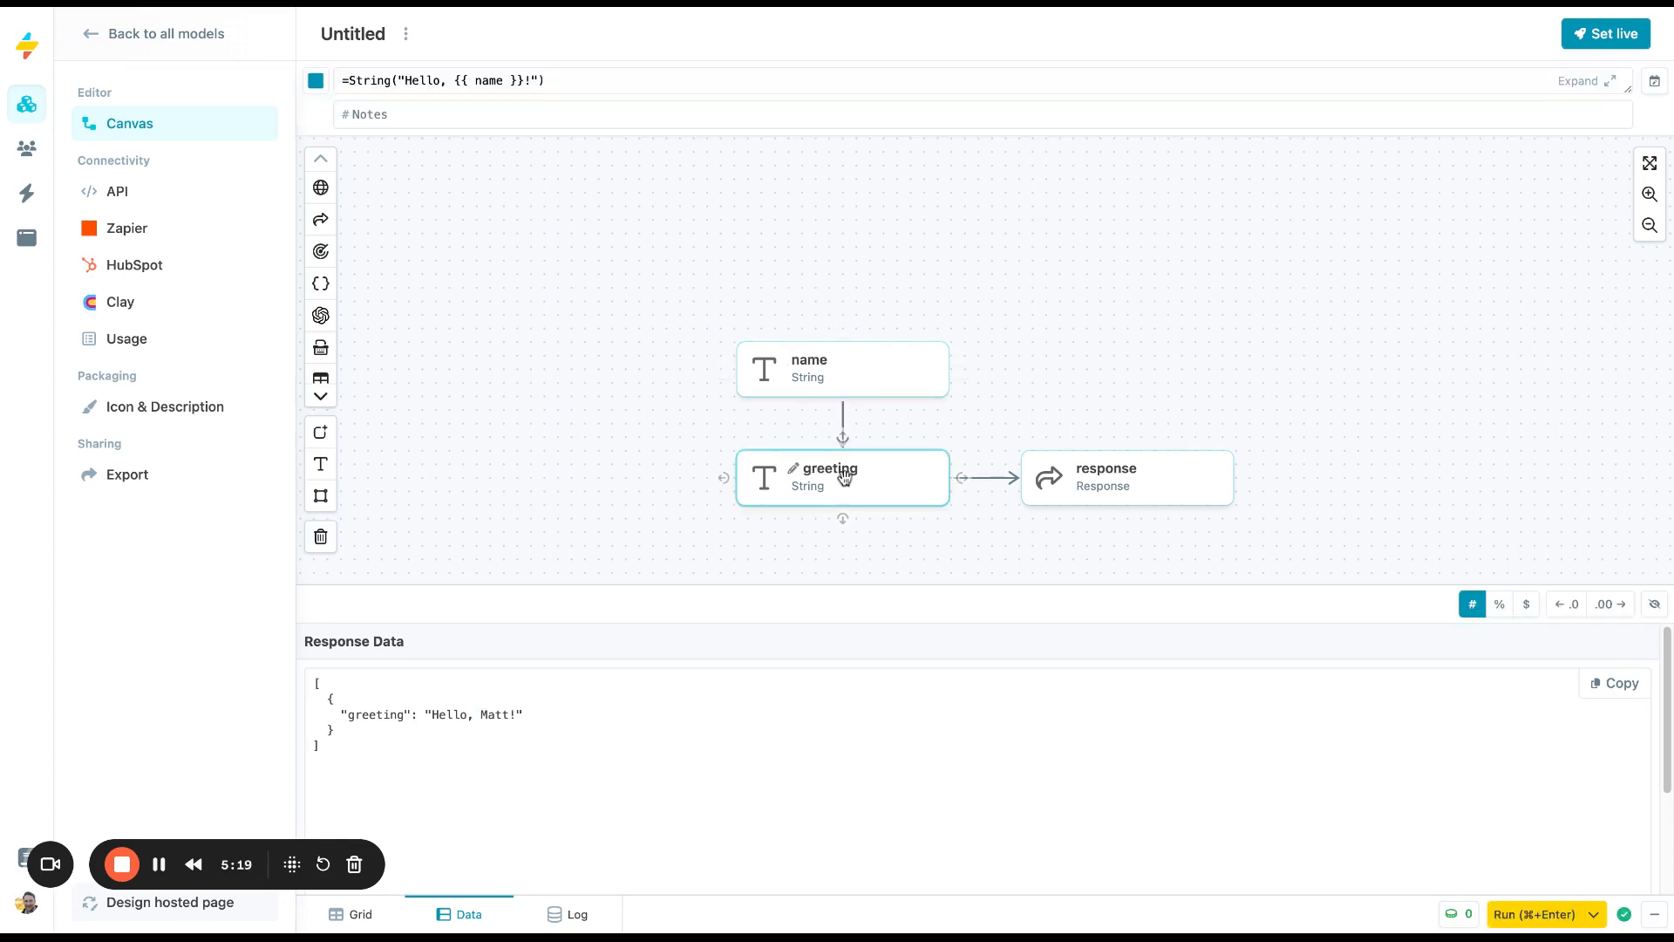
{"action": "left_click", "coordinate": [1077, 473]}
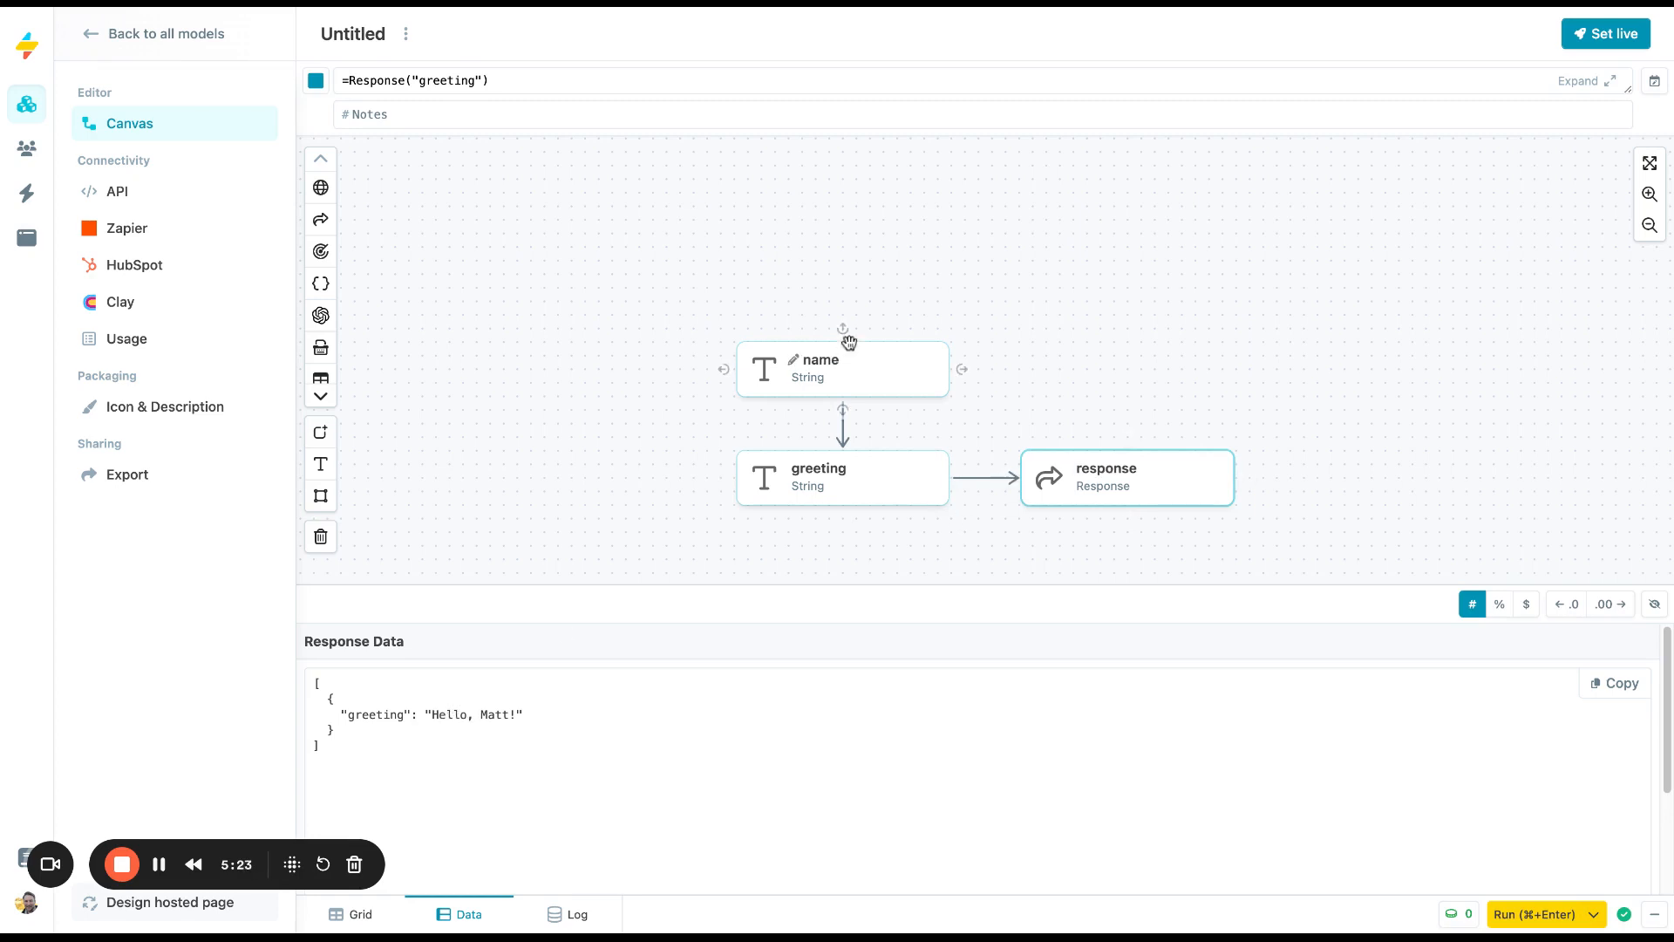
{"action": "left_click", "coordinate": [844, 368]}
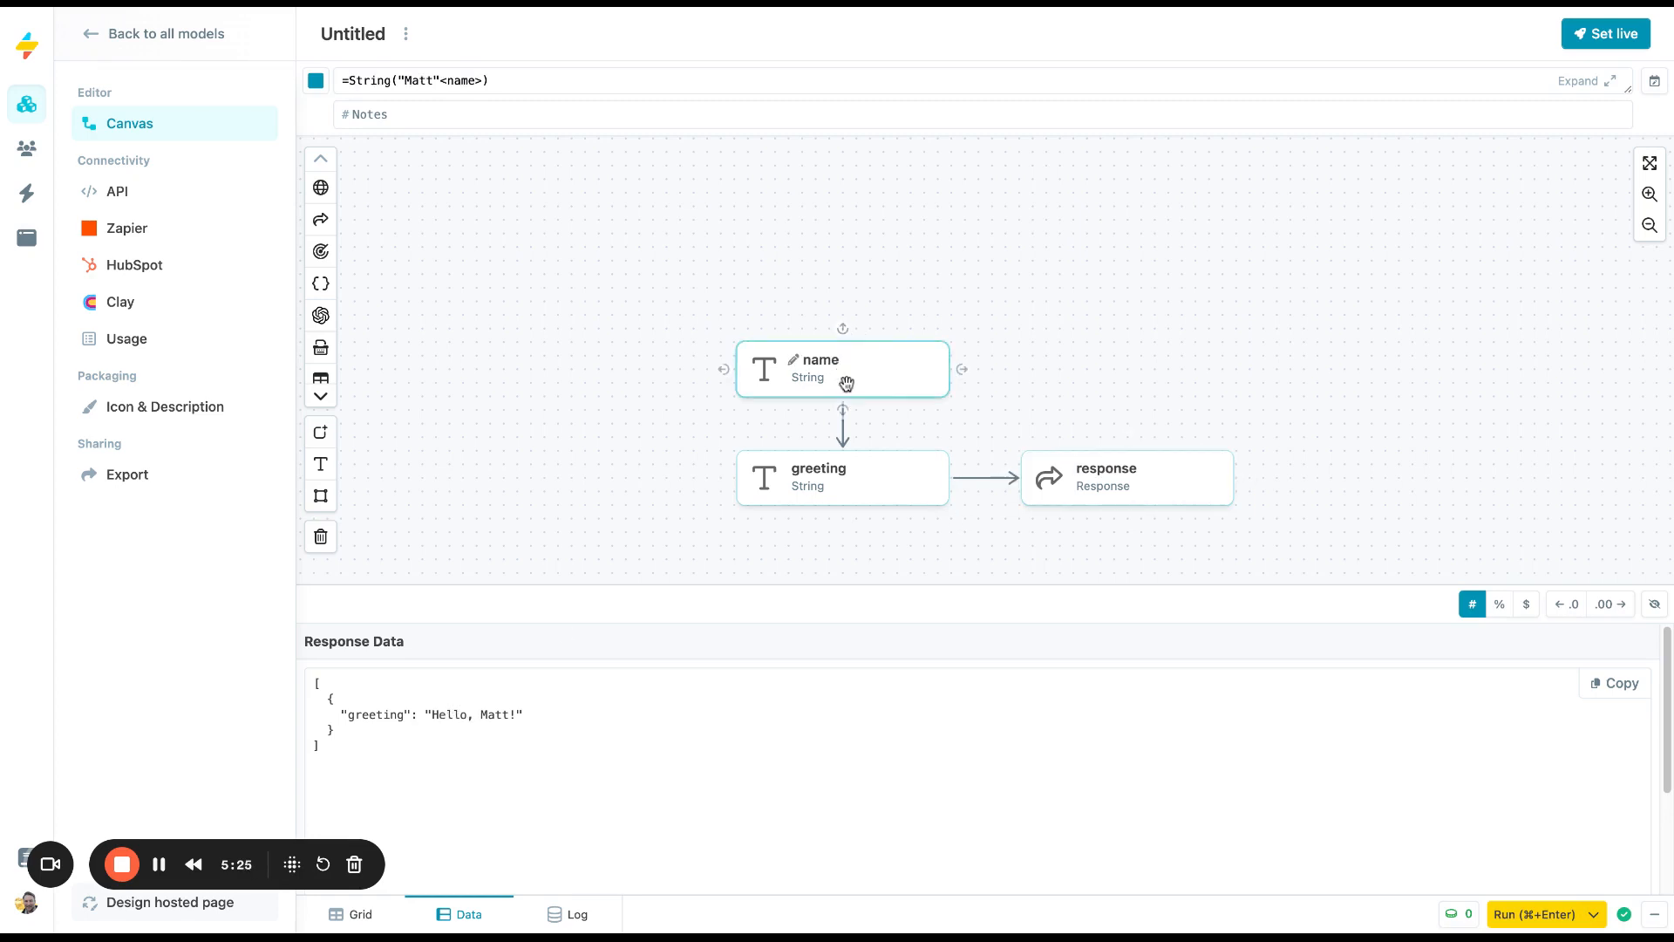
{"action": "left_click", "coordinate": [846, 473]}
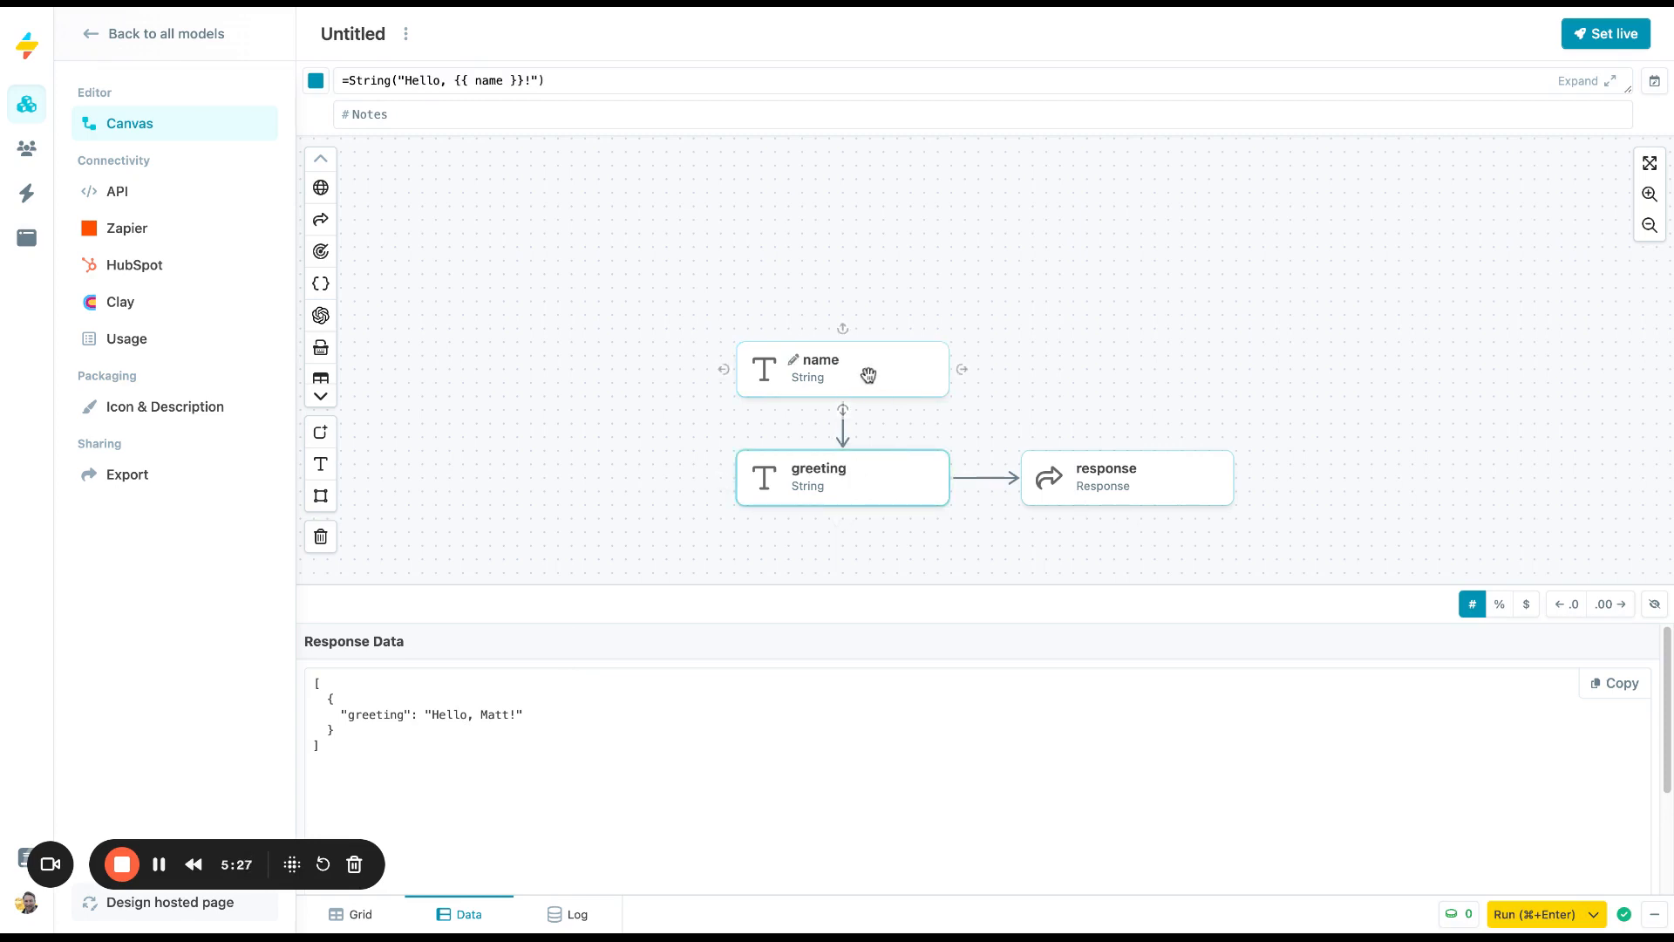
Step: Align the name event in a row before the greeting event and move all three events up the canvas
{"action": "left_click_drag", "start_coordinate": [868, 375], "coordinate": [573, 480]}
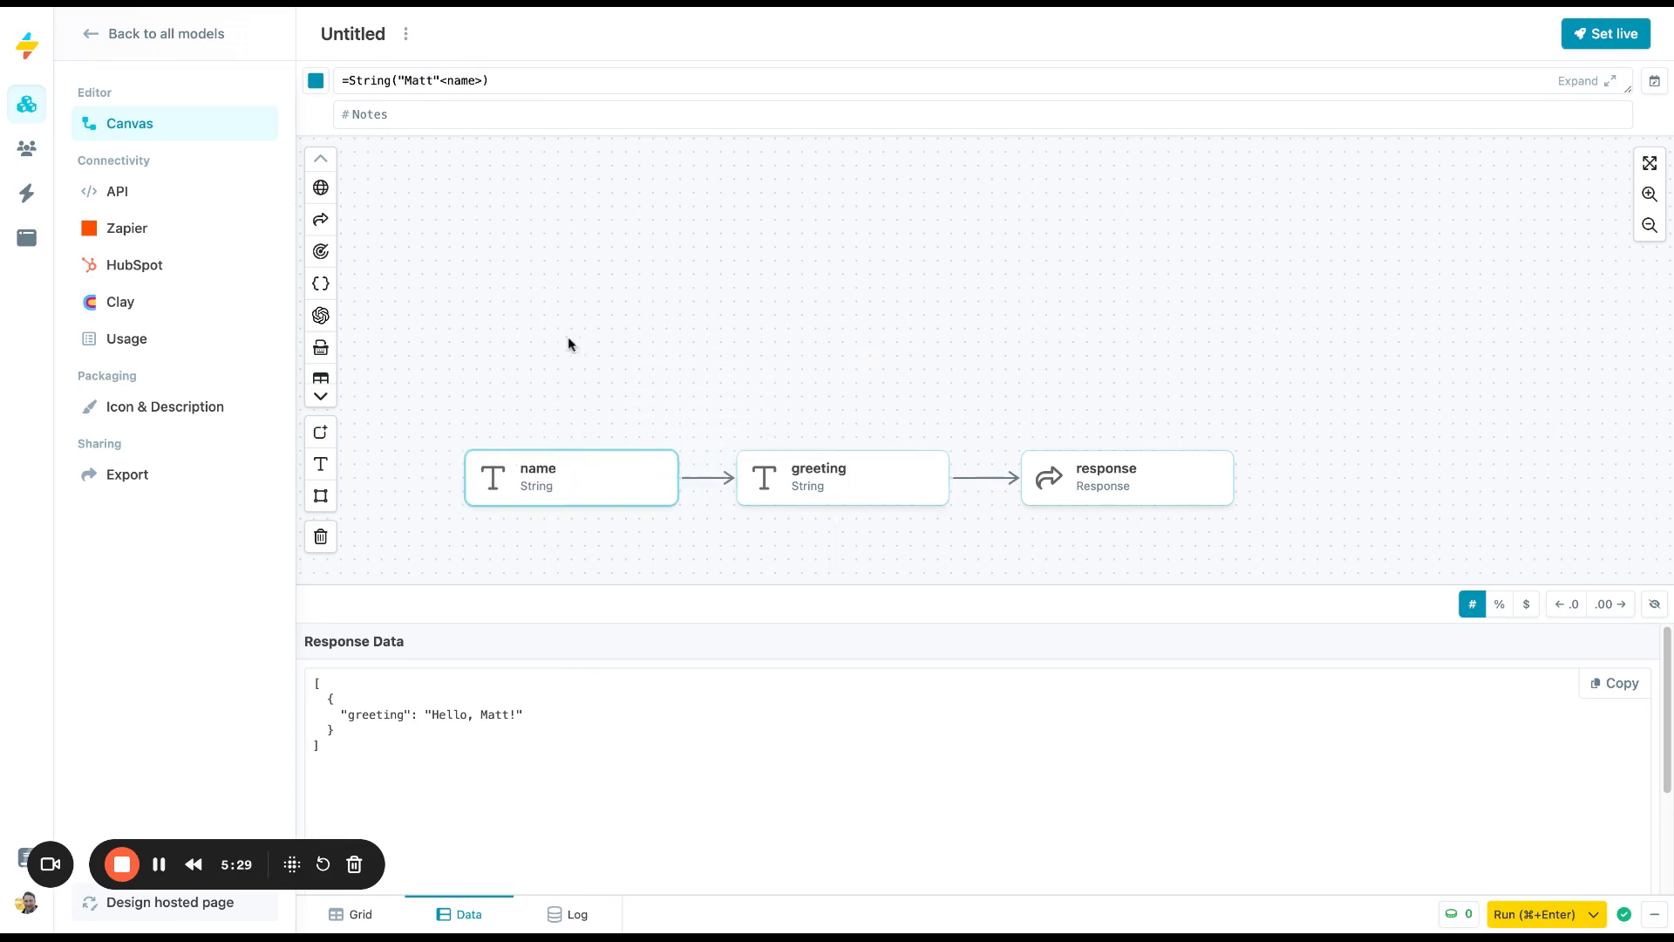
{"action": "left_click_drag", "start_coordinate": [553, 321], "coordinate": [1103, 525]}
{"action": "left_click_drag", "start_coordinate": [912, 497], "coordinate": [930, 335]}
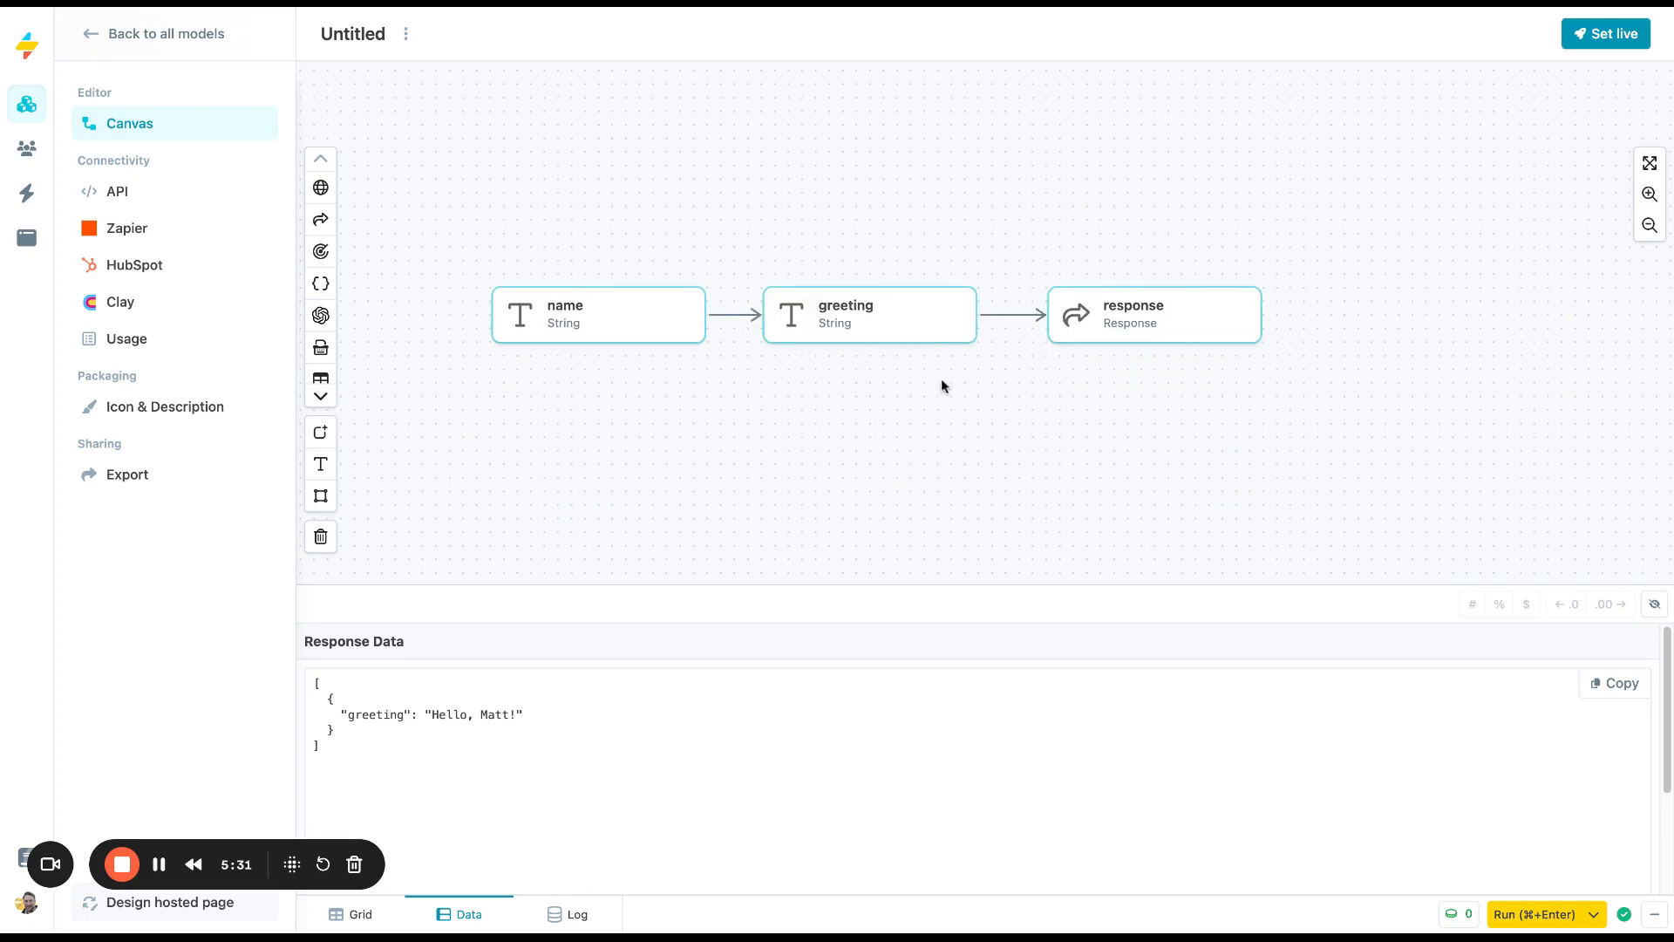
{"action": "left_click", "coordinate": [959, 394]}
Step: Review the default value and the <name> parameter in the name event's formula
{"action": "left_click", "coordinate": [611, 324]}
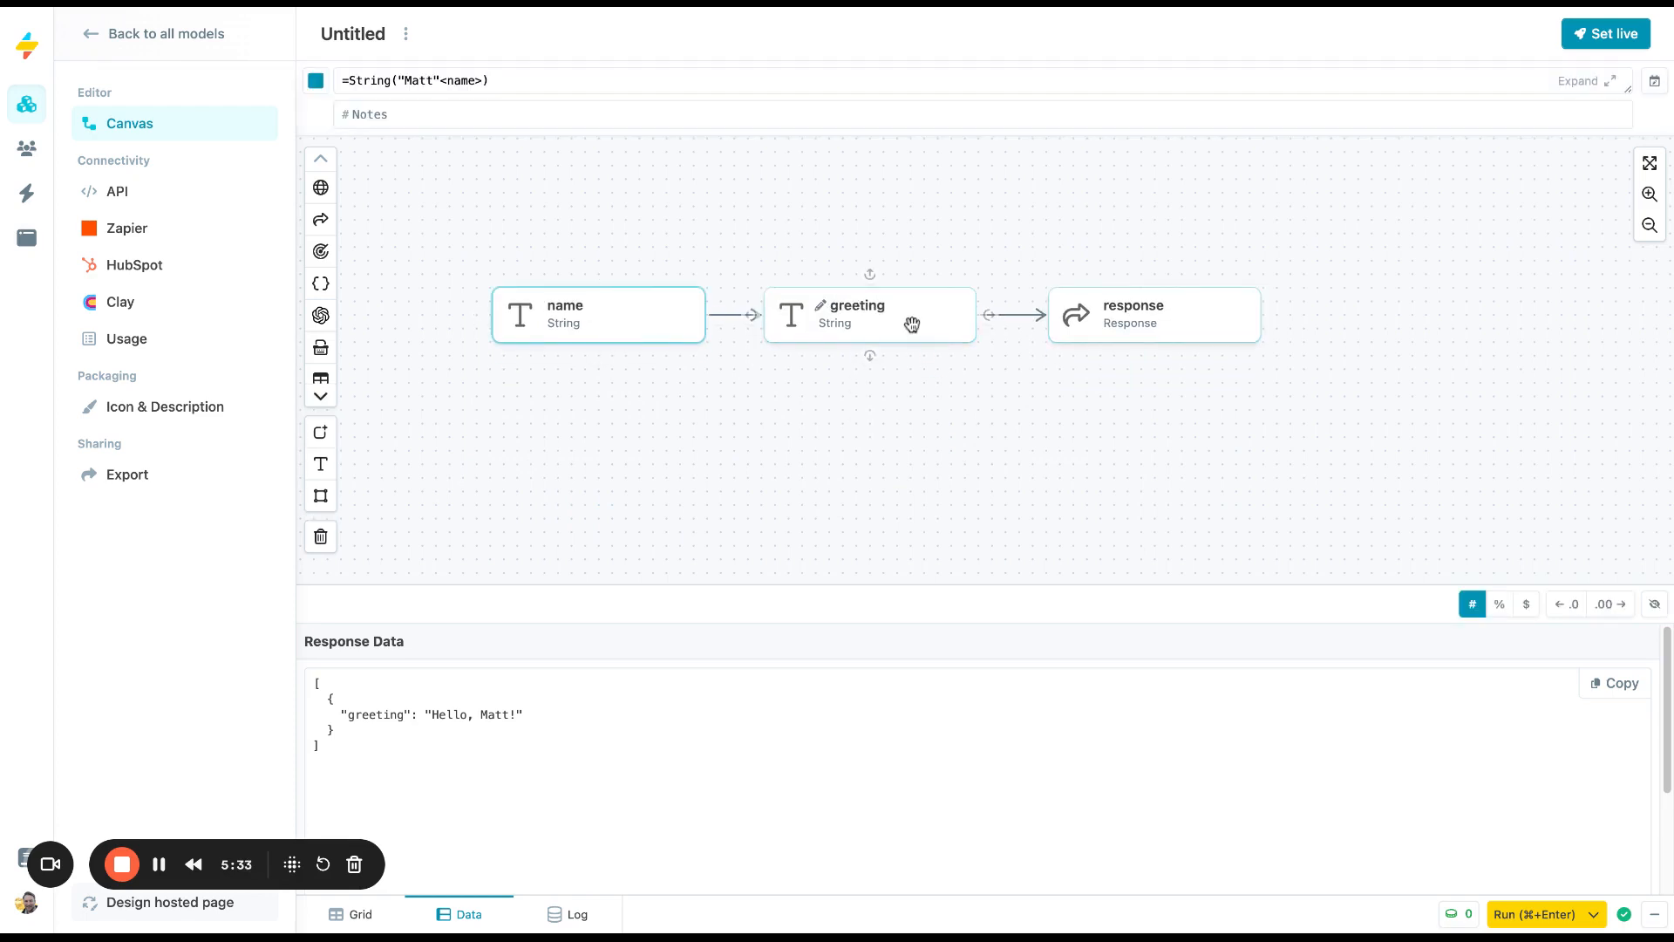
{"action": "double_click", "coordinate": [421, 84]}
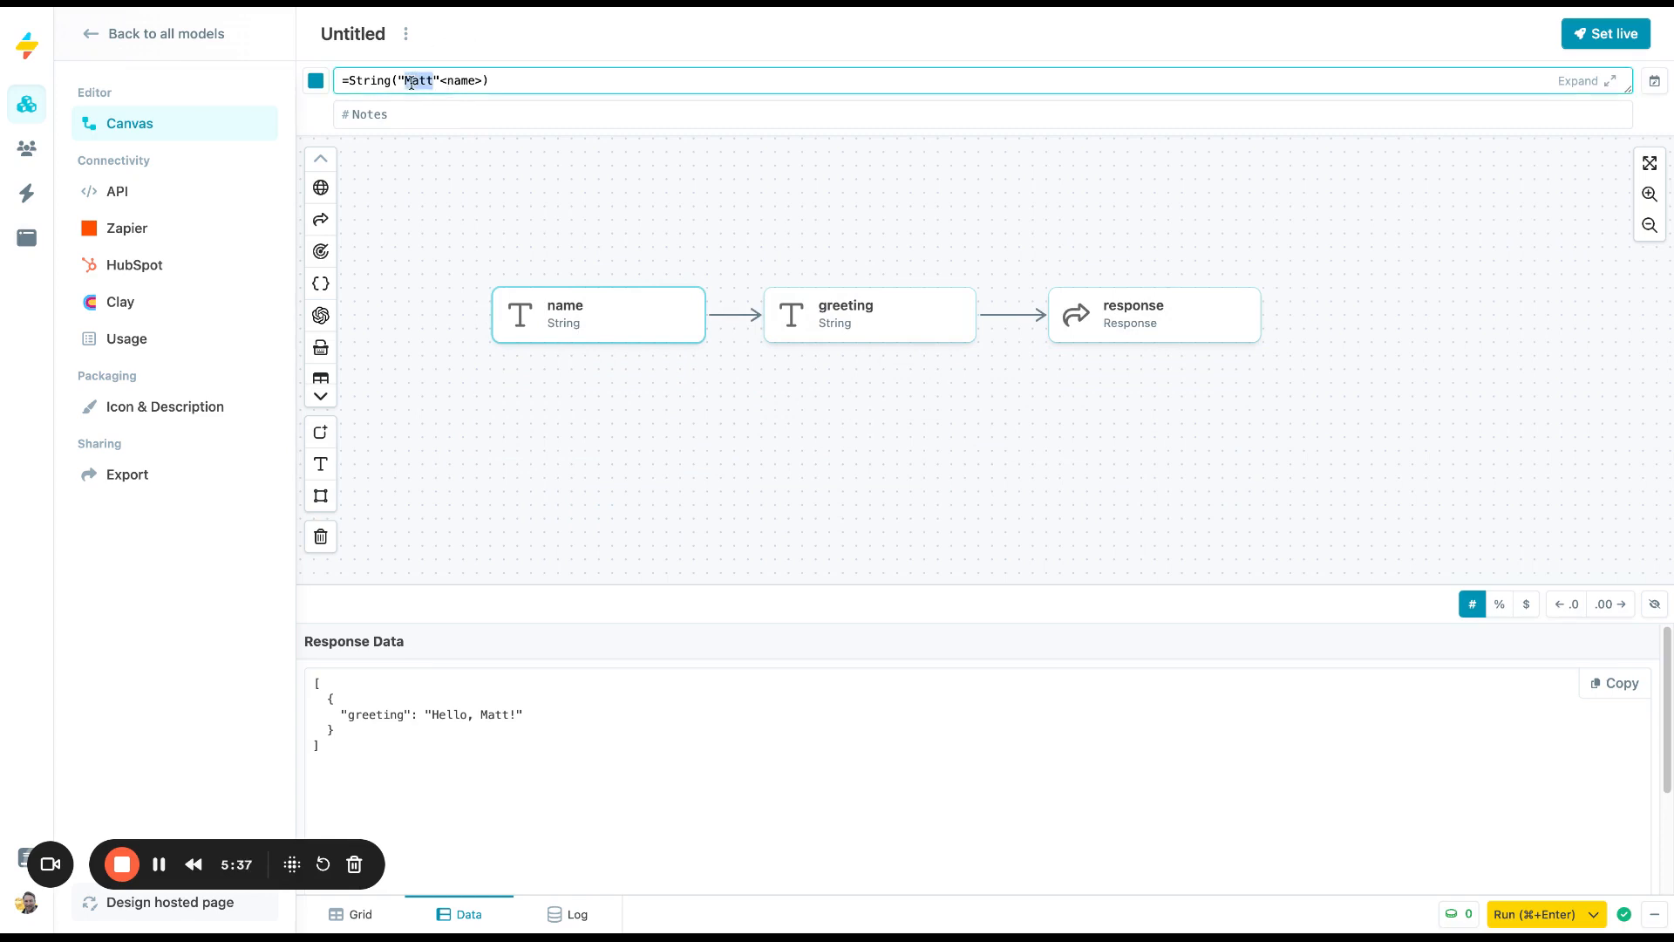
{"action": "double_click", "coordinate": [458, 81]}
{"action": "left_click", "coordinate": [447, 234]}
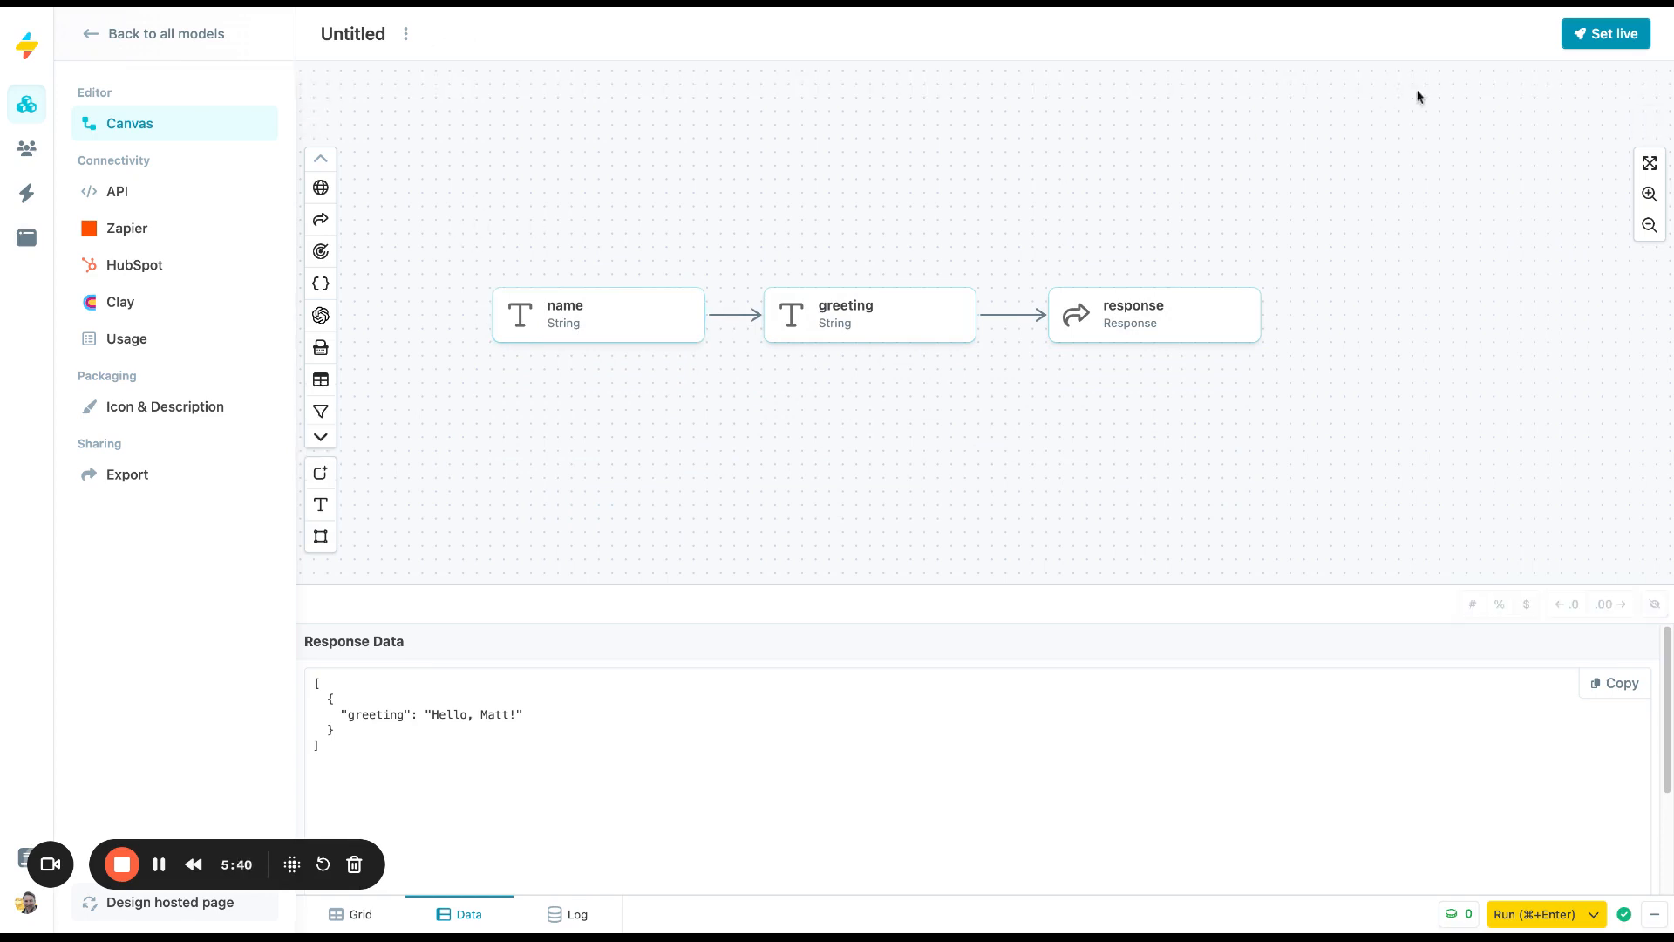
Step: Set the updated model live and dismiss the confirmation
{"action": "left_click", "coordinate": [1605, 33]}
{"action": "left_click", "coordinate": [1003, 511]}
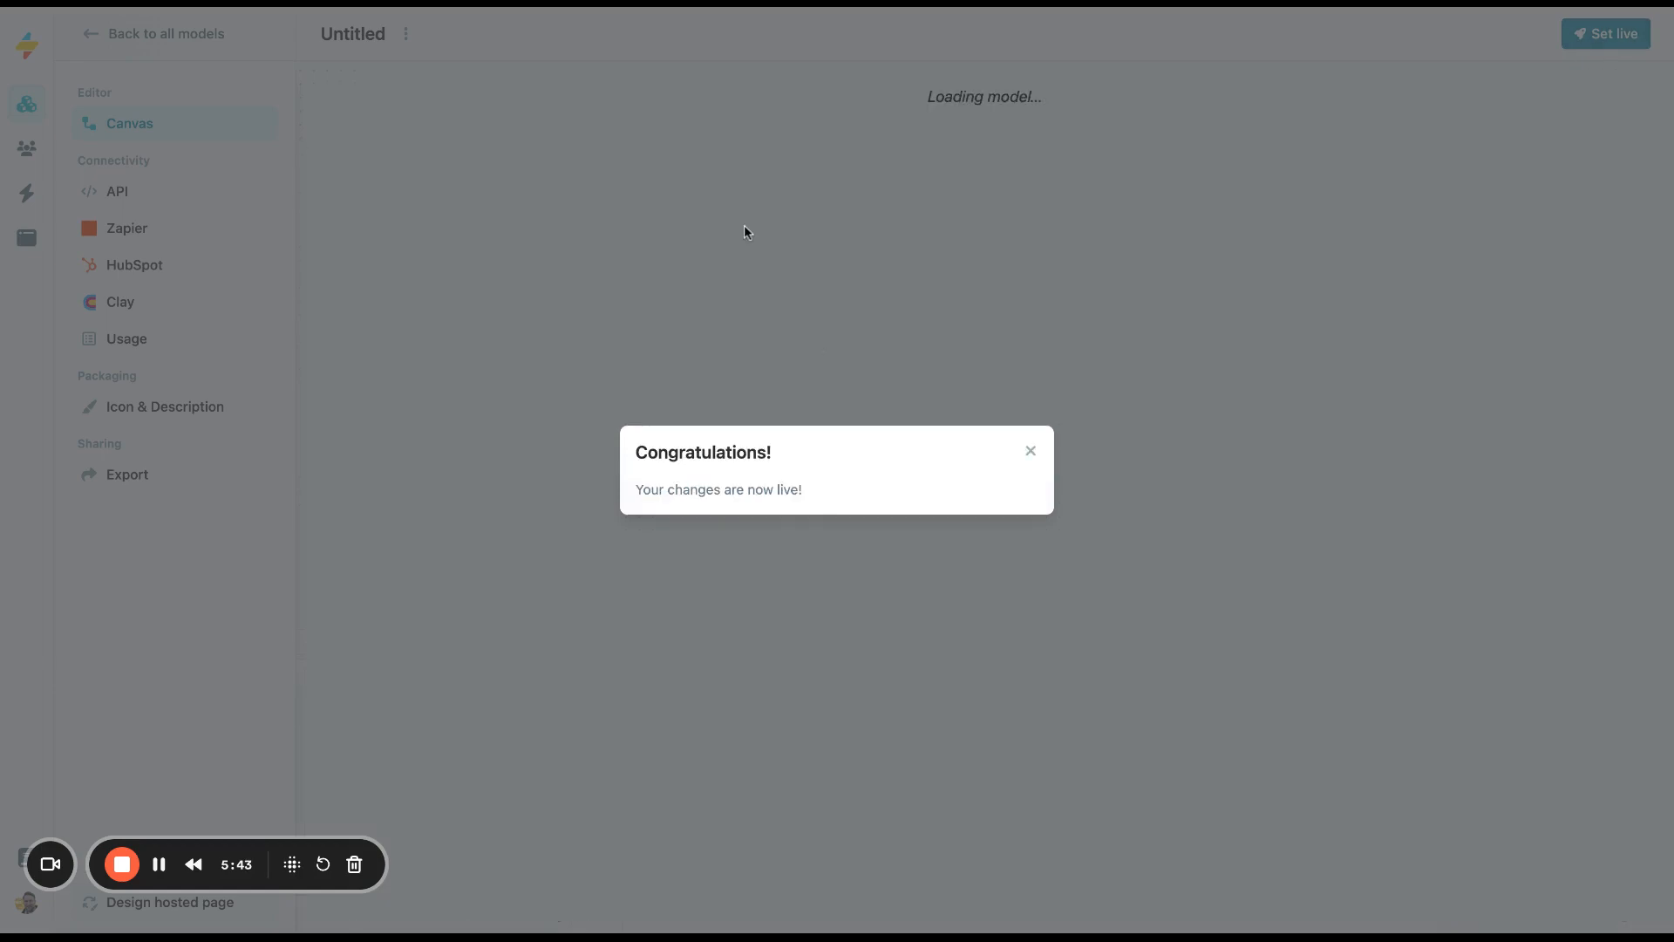
{"action": "left_click", "coordinate": [1031, 450]}
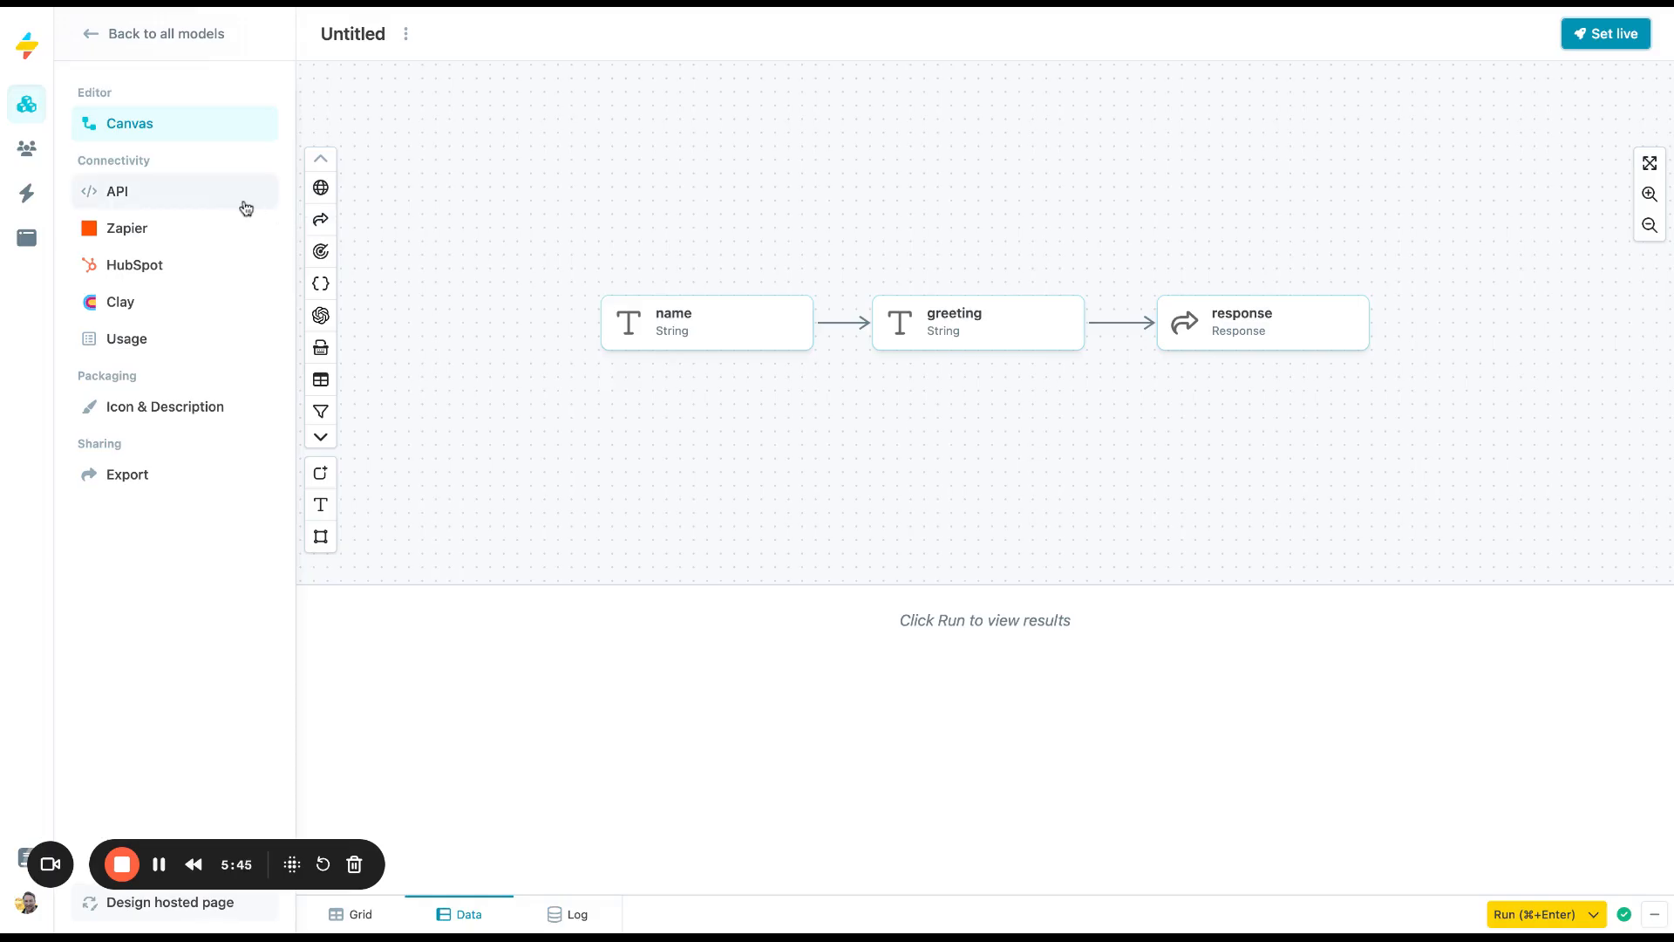
Step: Open the model's API connection details and examine the name parameter in the Data endpoint's request body
{"action": "left_click", "coordinate": [168, 204]}
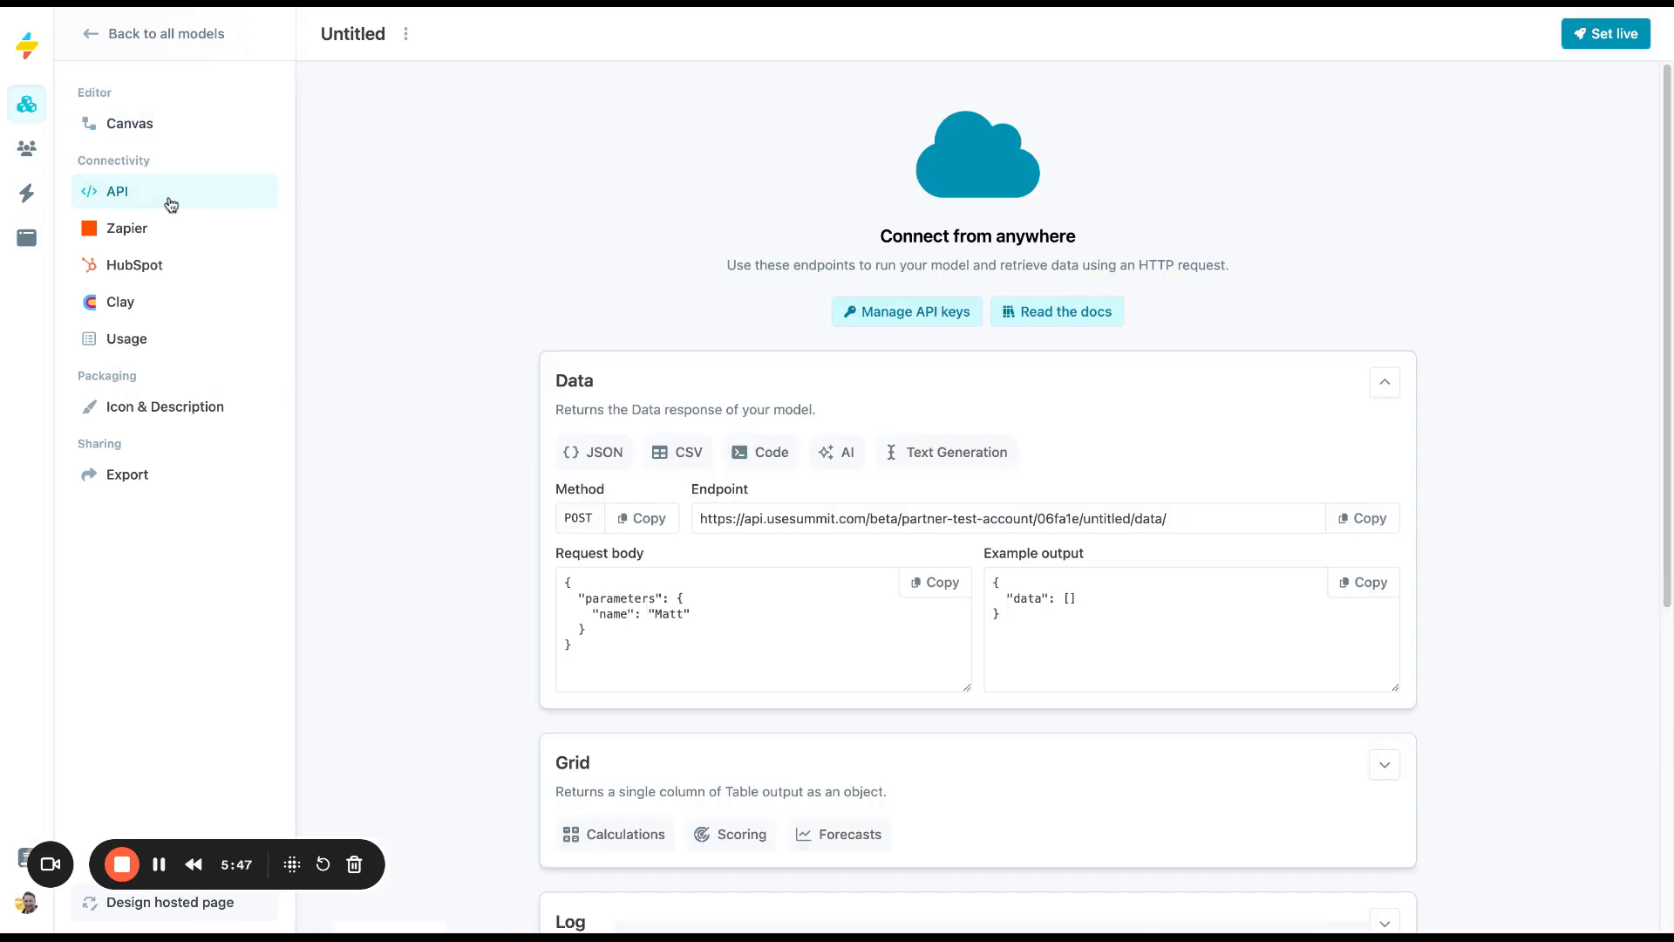
{"action": "left_click", "coordinate": [612, 613]}
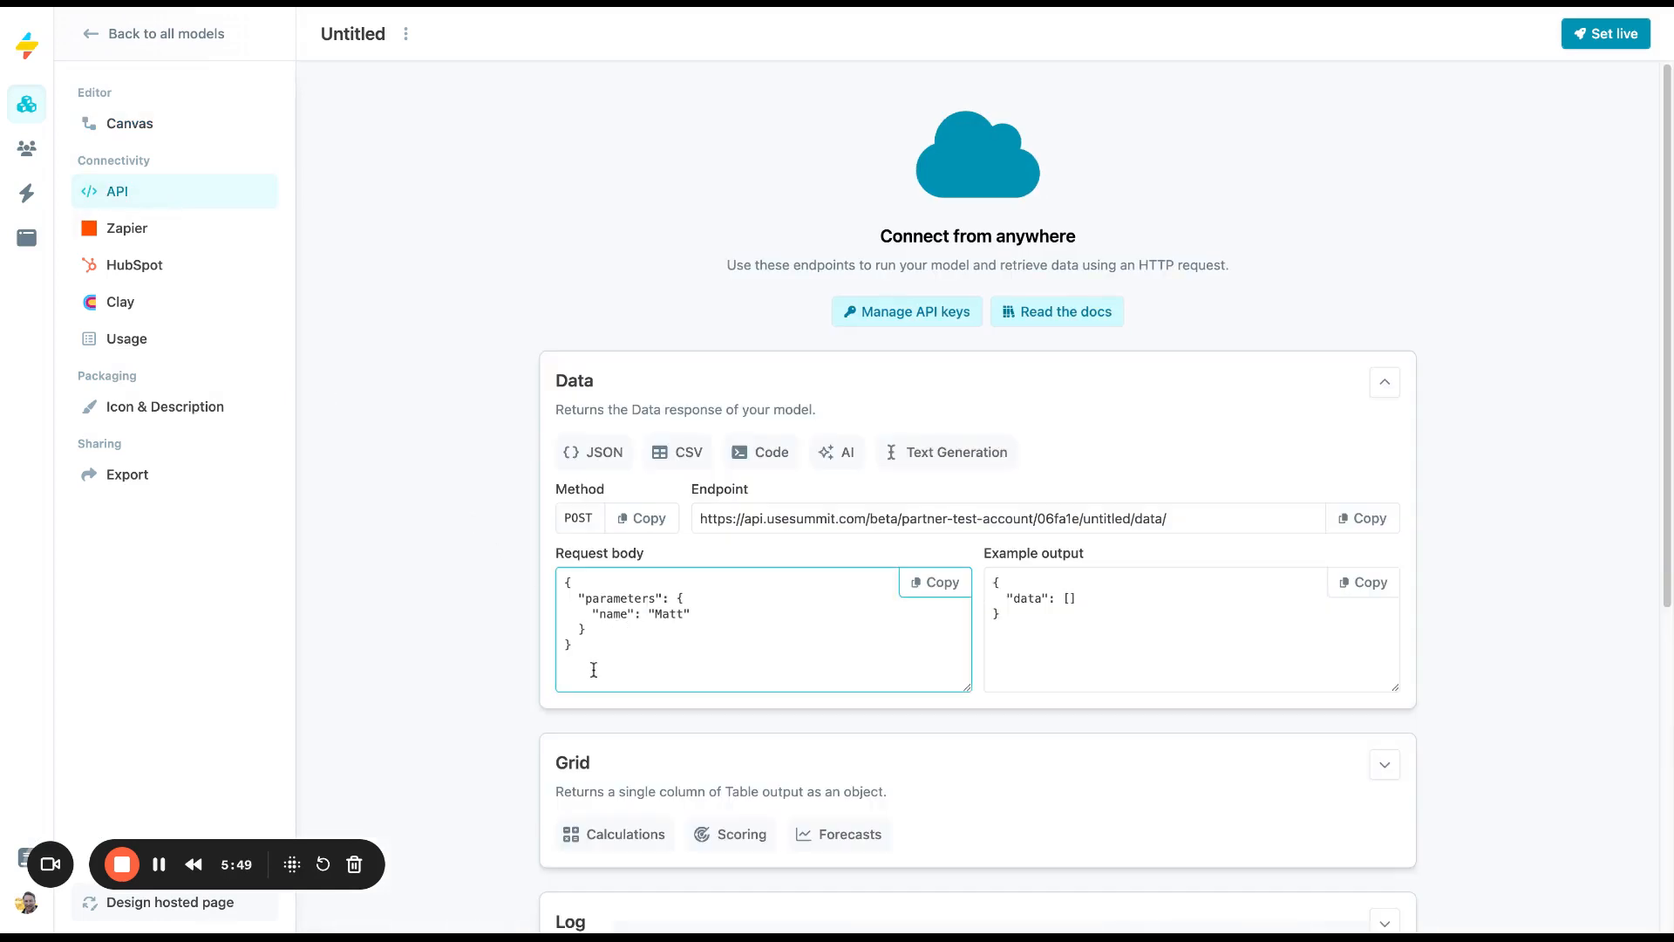
{"action": "double_click", "coordinate": [612, 613]}
{"action": "left_click", "coordinate": [573, 672]}
{"action": "left_click_drag", "start_coordinate": [583, 652], "coordinate": [535, 564]}
{"action": "left_click", "coordinate": [688, 616]}
{"action": "double_click", "coordinate": [667, 615]}
{"action": "left_click", "coordinate": [677, 619]}
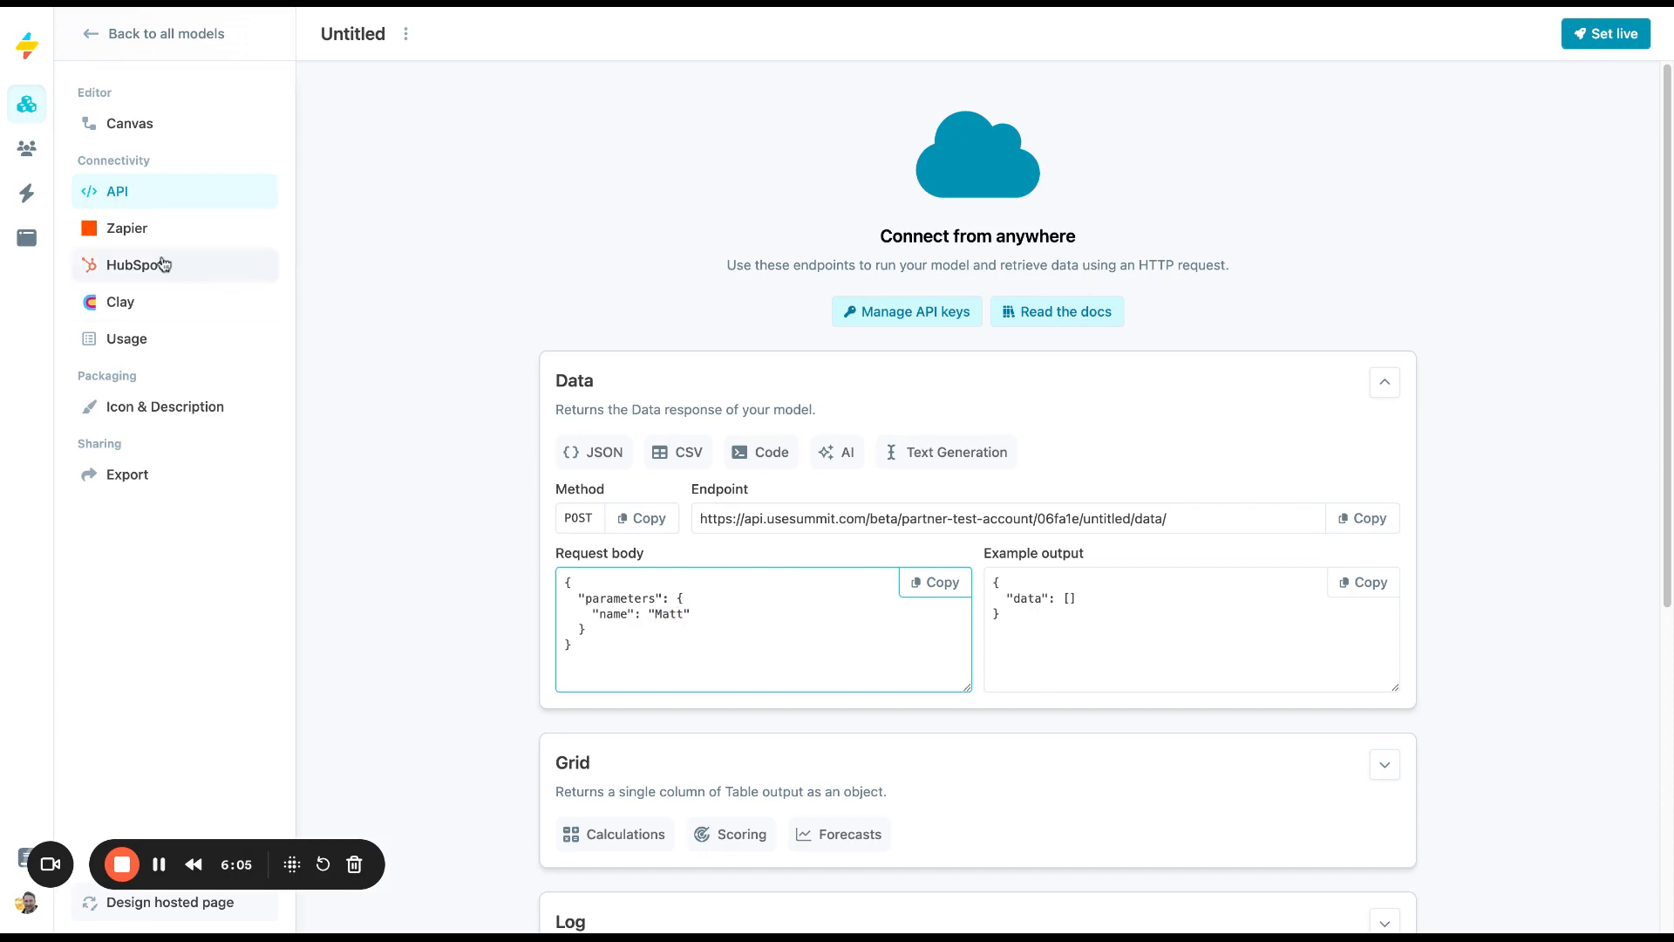
Step: Return to the canvas and review the formulas of the name and greeting events
{"action": "left_click", "coordinate": [180, 129]}
{"action": "left_click_drag", "start_coordinate": [658, 311], "coordinate": [1369, 670]}
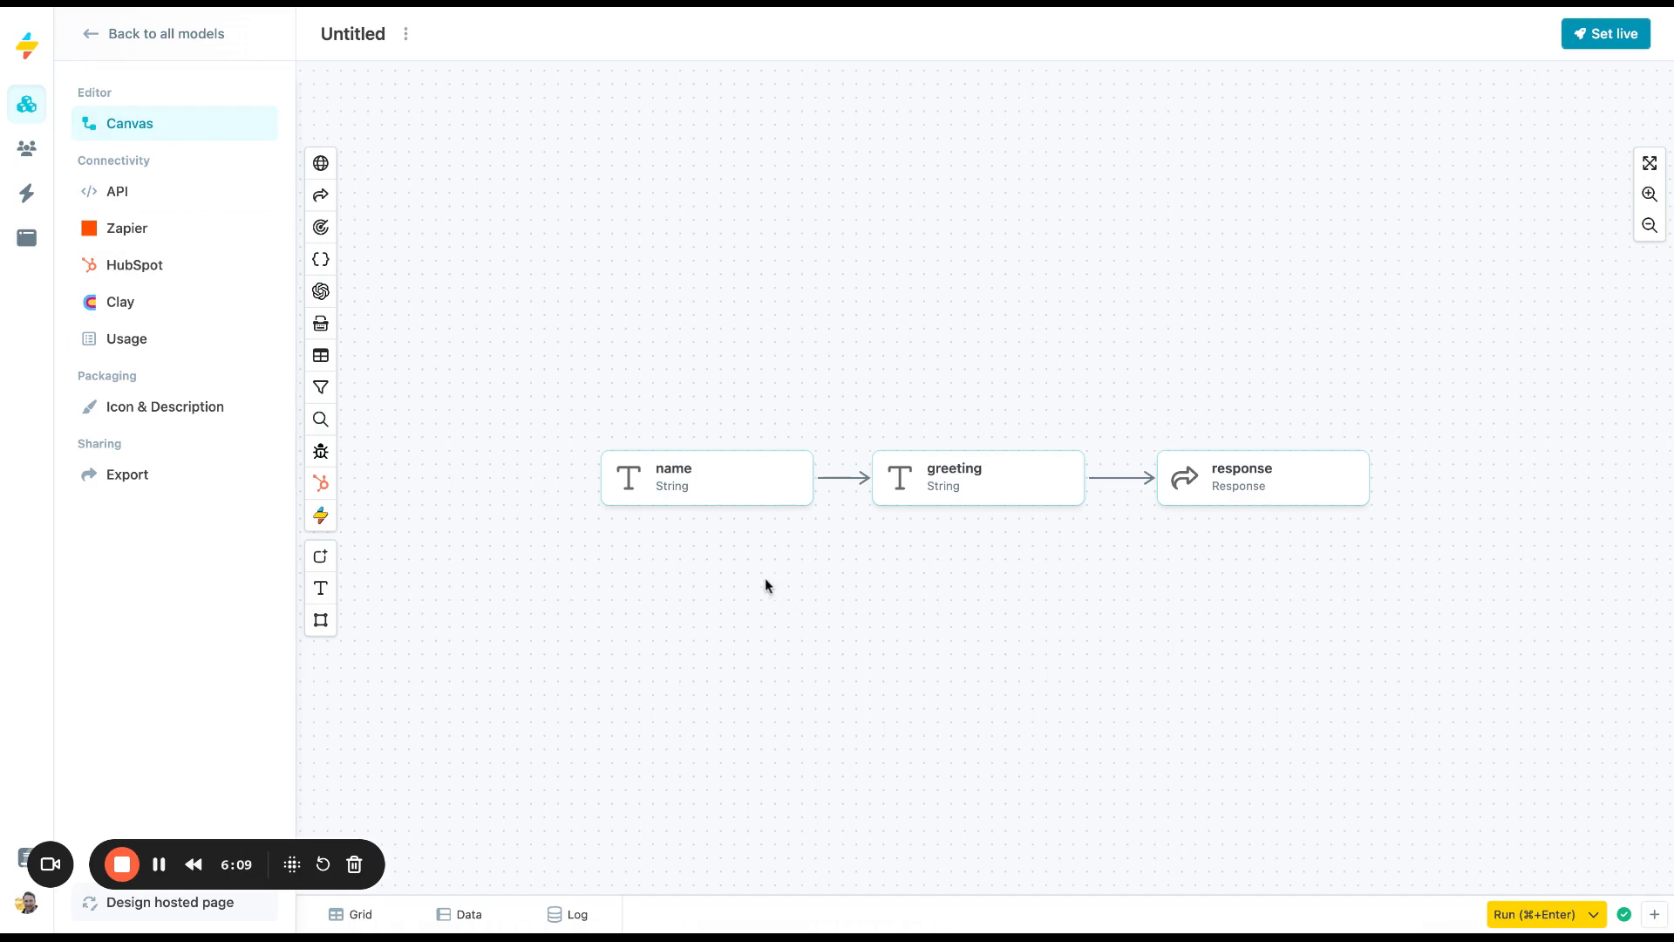
{"action": "left_click", "coordinate": [703, 488]}
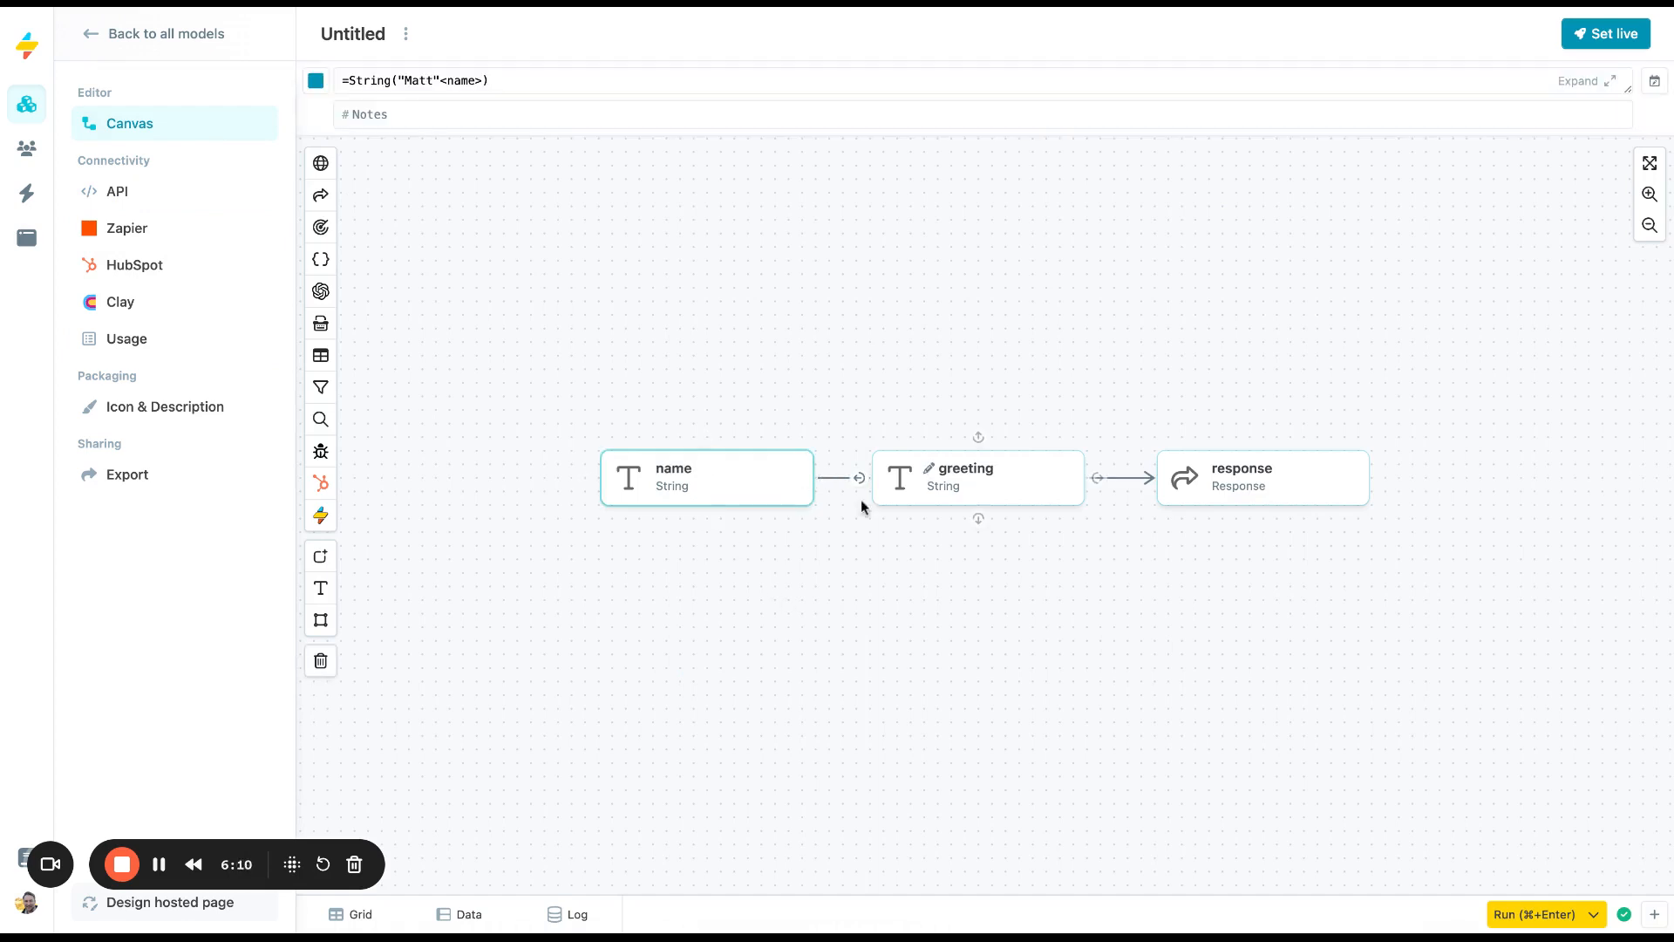
{"action": "left_click", "coordinate": [947, 480]}
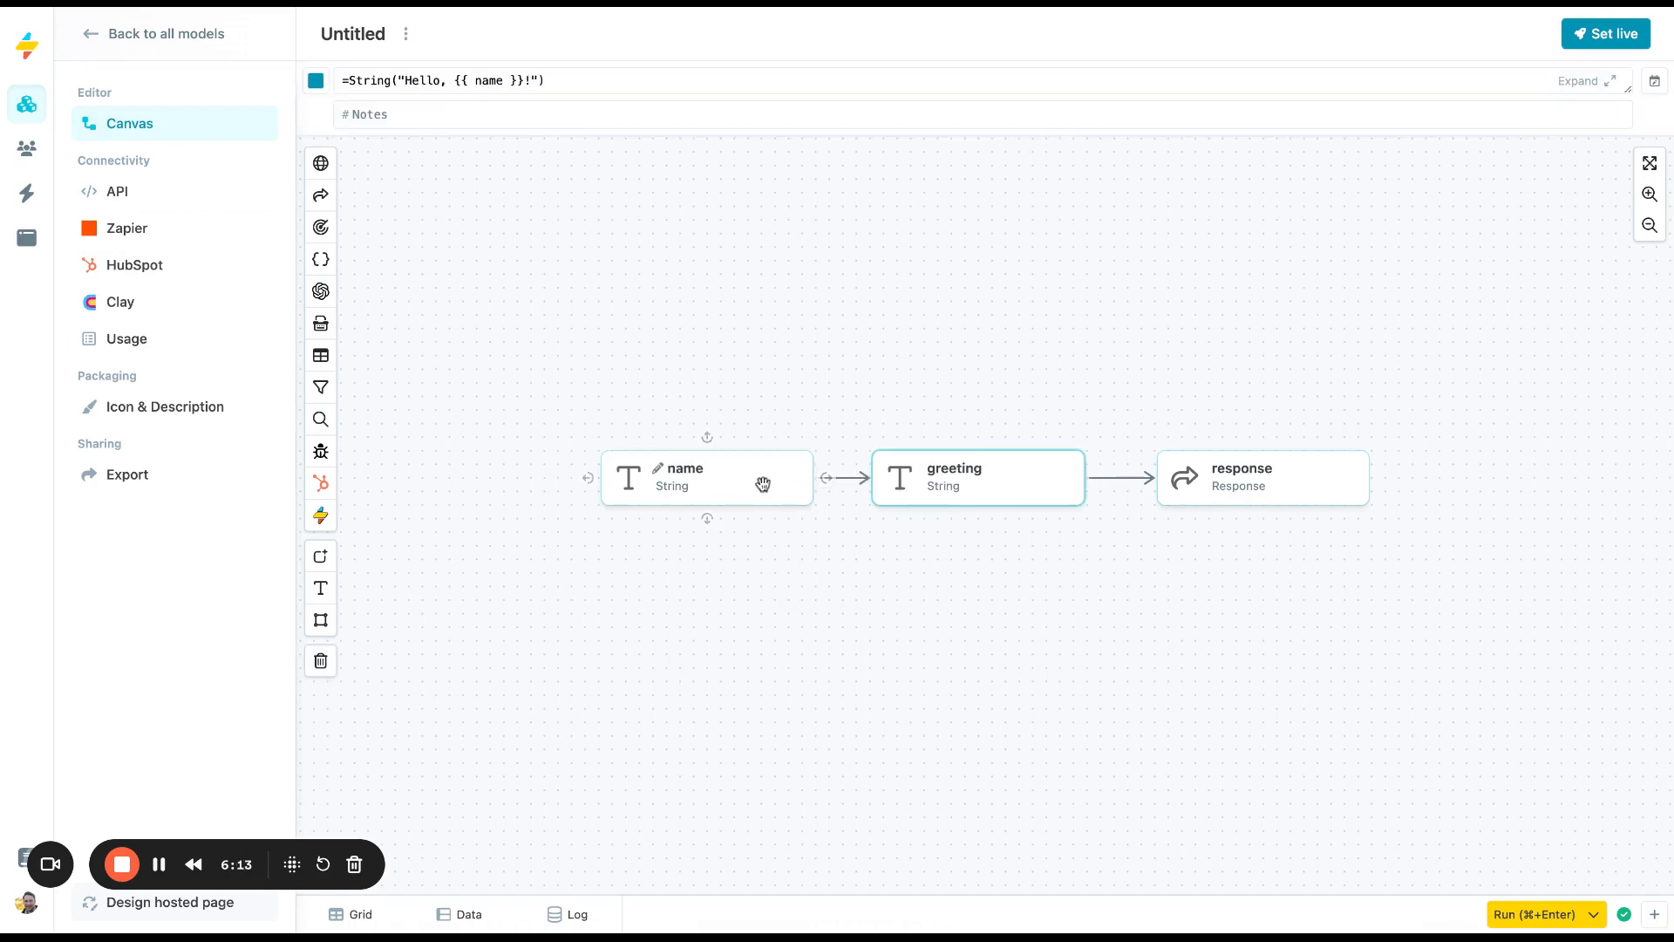